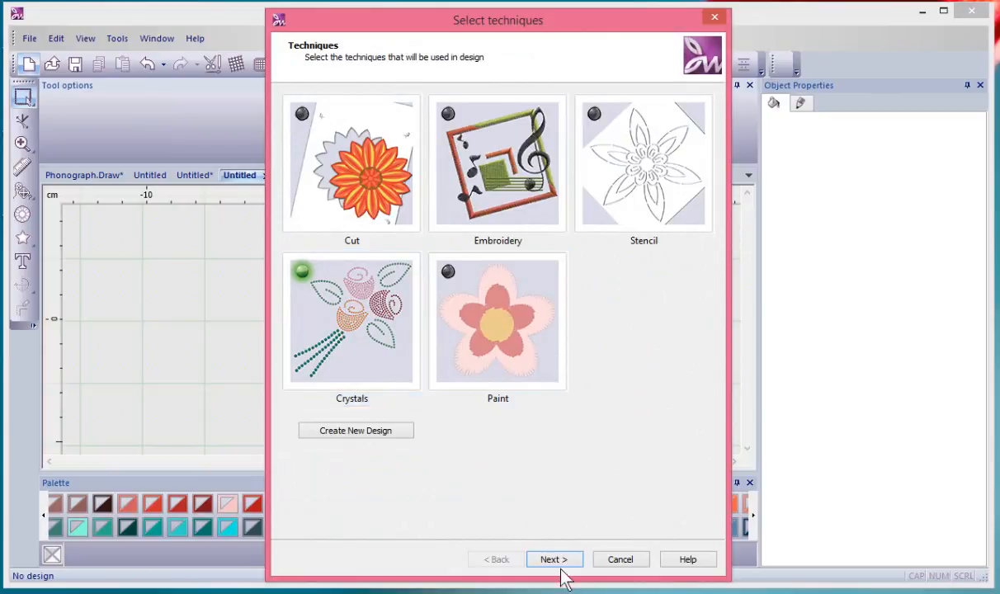
# Step: Create a new Crystals design on beige T-shirt Knit3 fabric from the artwork file ASC-00275.cmx
pyautogui.click(563, 562)
pyautogui.click(452, 187)
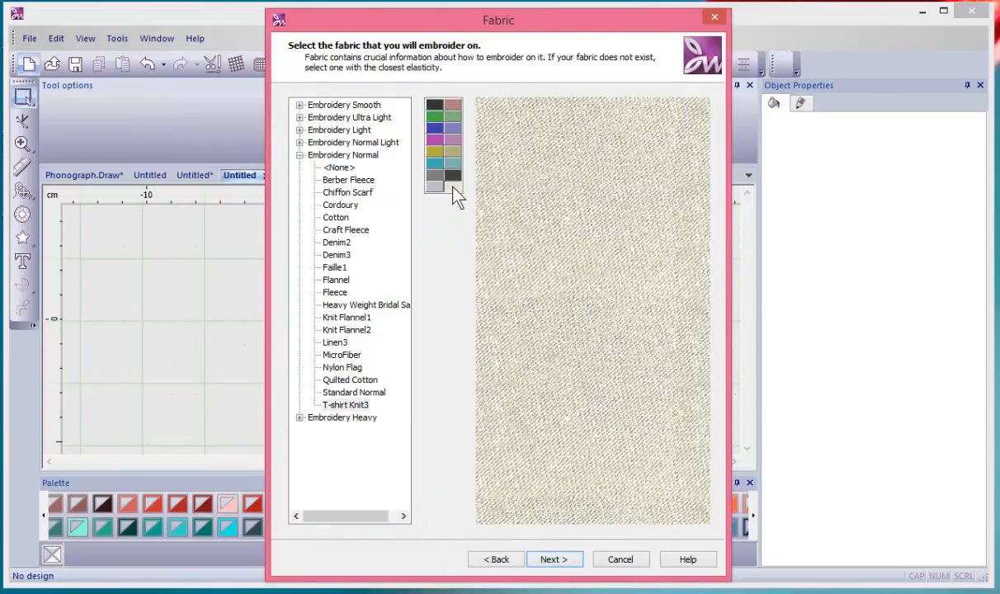
pyautogui.click(564, 560)
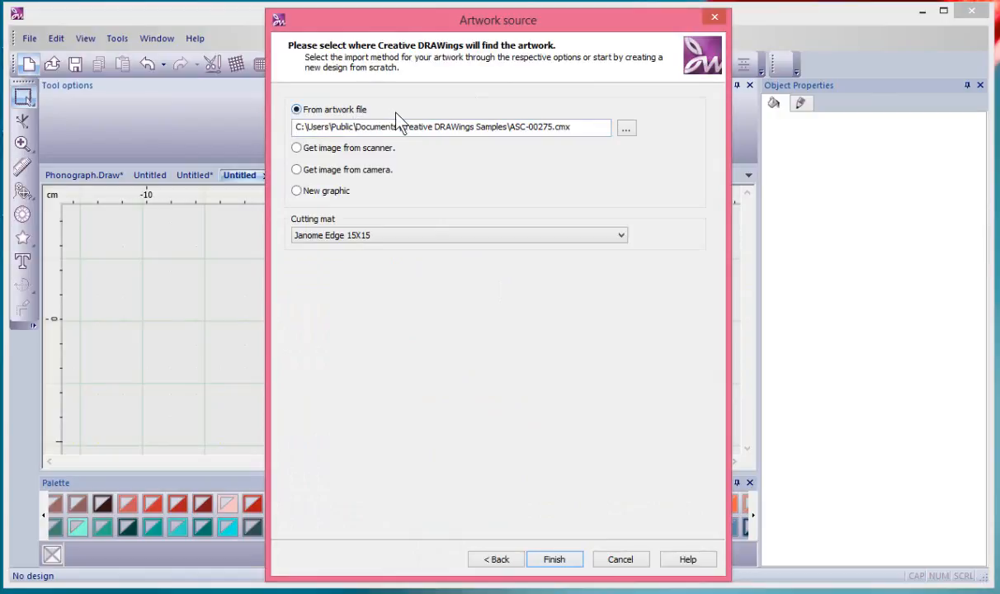
pyautogui.click(627, 131)
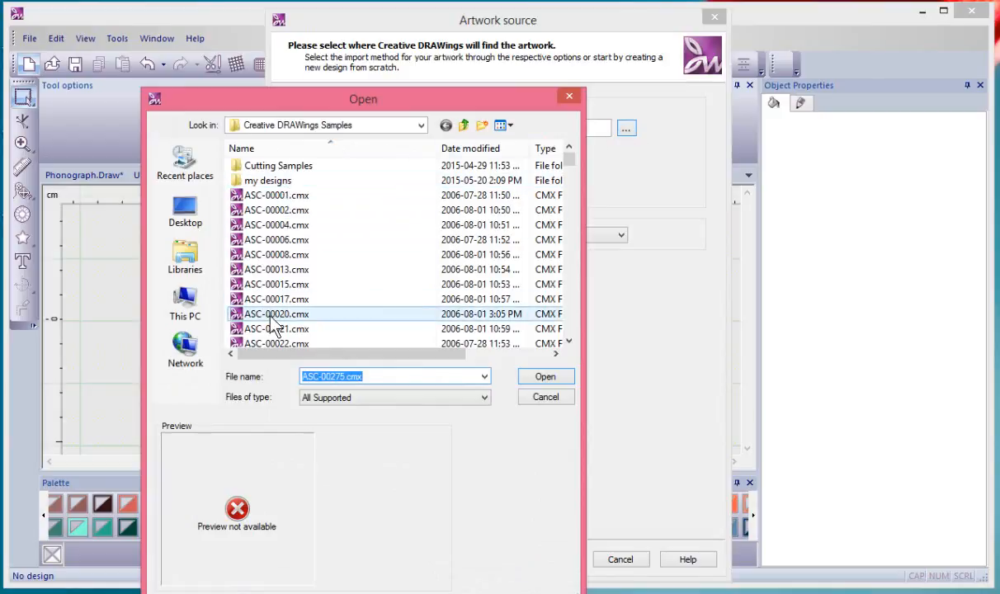
pyautogui.click(547, 379)
pyautogui.click(562, 559)
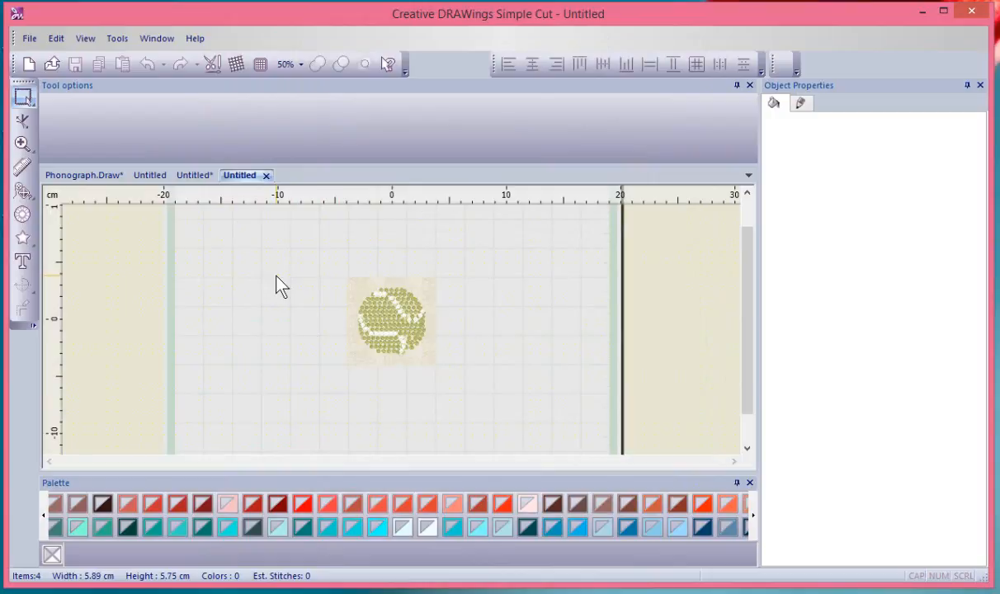
# Step: Enlarge the whole tennis ball design proportionally to about 122.8 mm wide and high
pyautogui.scroll(1, 276, 277)
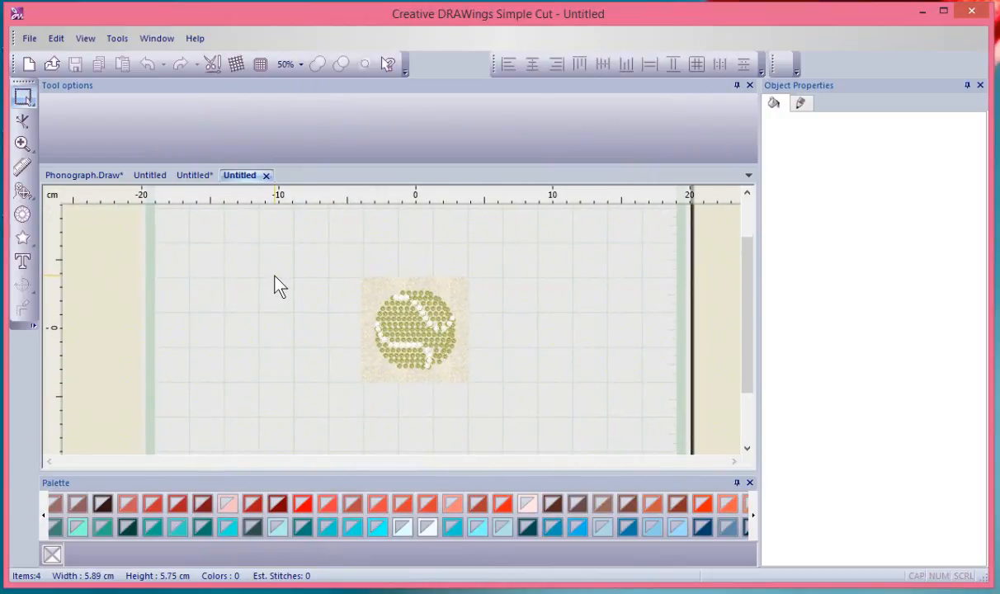
pyautogui.scroll(-1, 276, 278)
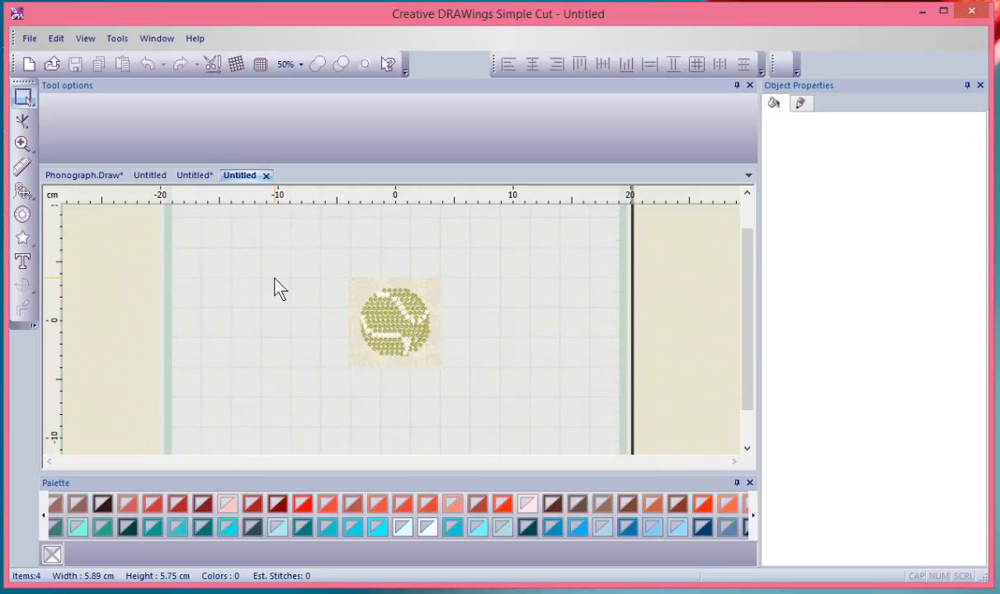
pyautogui.scroll(1, 275, 284)
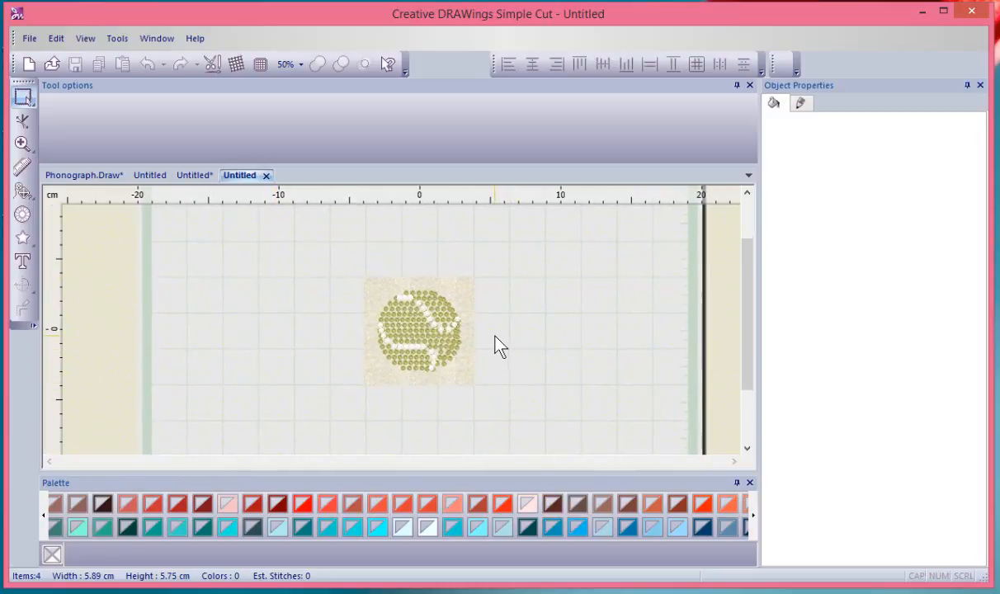
pyautogui.scroll(4, 495, 322)
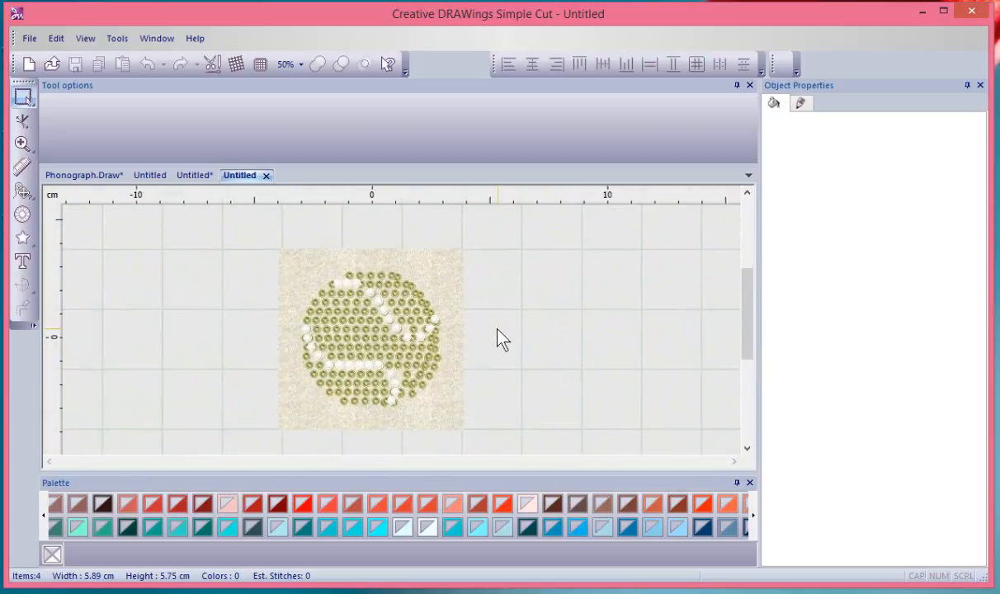
pyautogui.scroll(1, 501, 339)
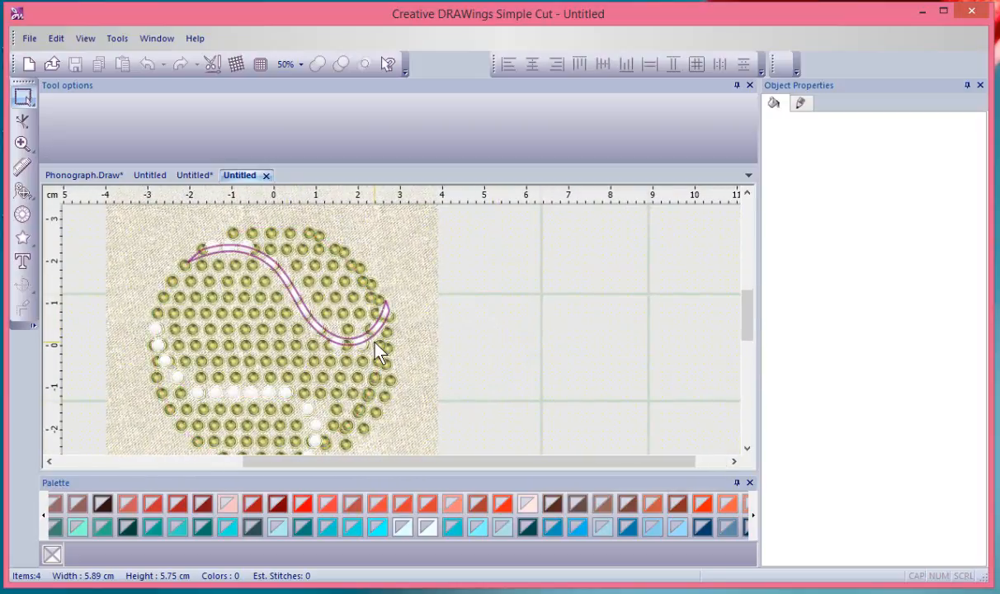
pyautogui.scroll(-1, 377, 350)
pyautogui.scroll(-3, 377, 352)
pyautogui.moveTo(250, 263); pyautogui.dragTo(410, 384)
pyautogui.moveTo(380, 348); pyautogui.dragTo(462, 430)
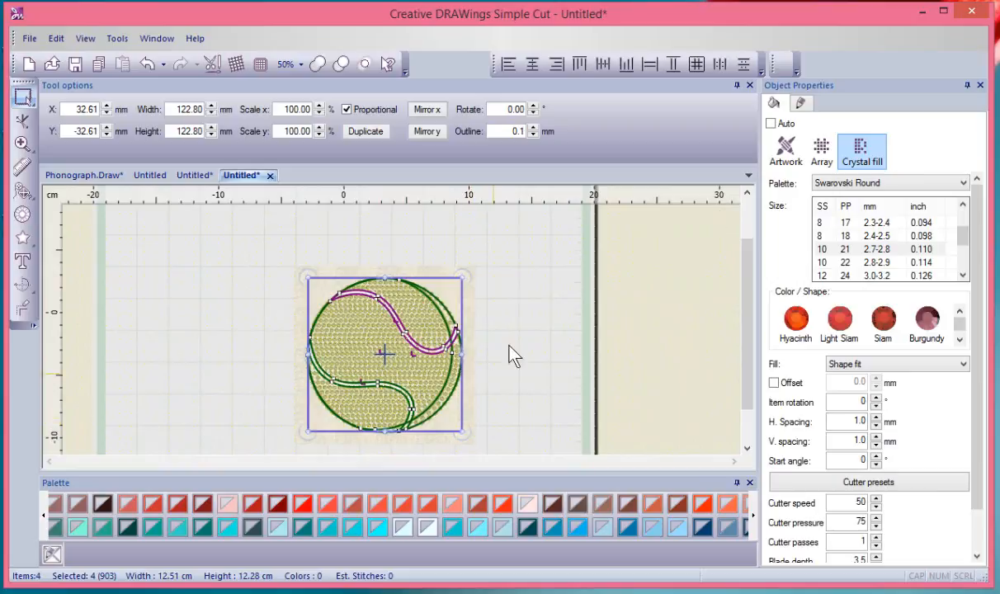
pyautogui.click(528, 333)
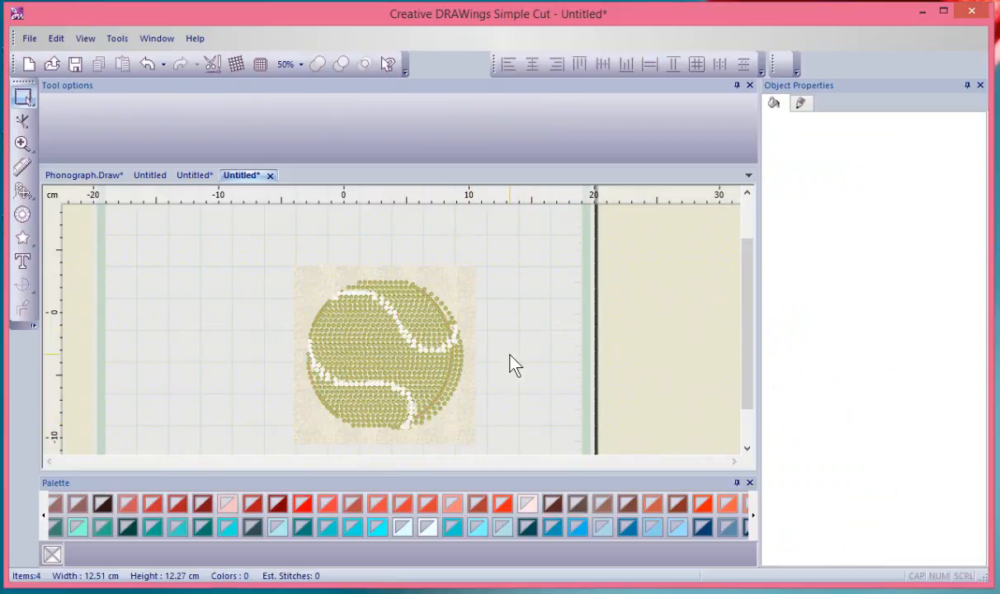
# Step: Convert all the shapes of the tennis ball from crystal fill to plain Artwork
pyautogui.scroll(5, 475, 358)
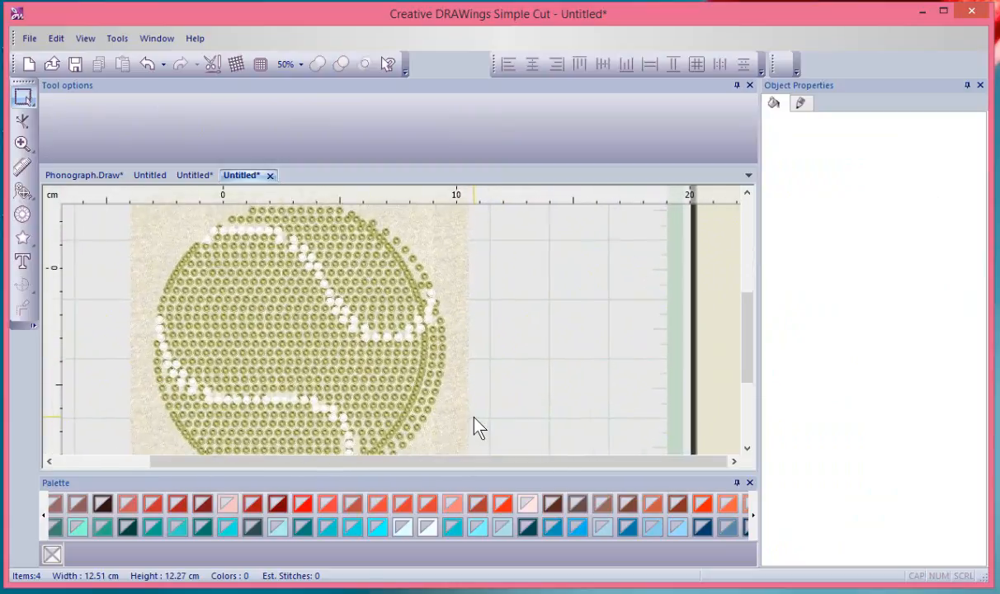
pyautogui.scroll(4, 477, 426)
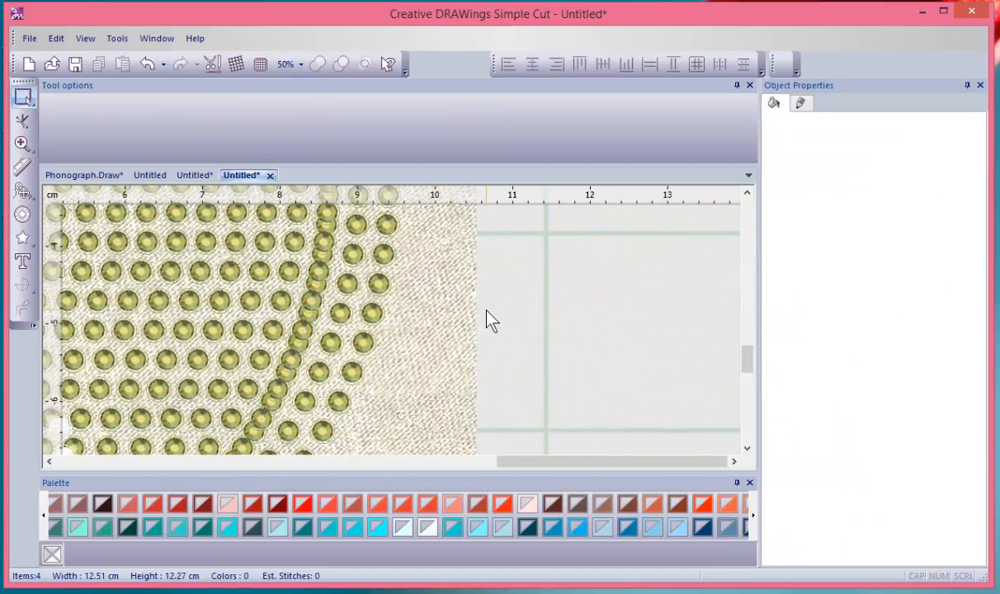
pyautogui.scroll(-5, 493, 322)
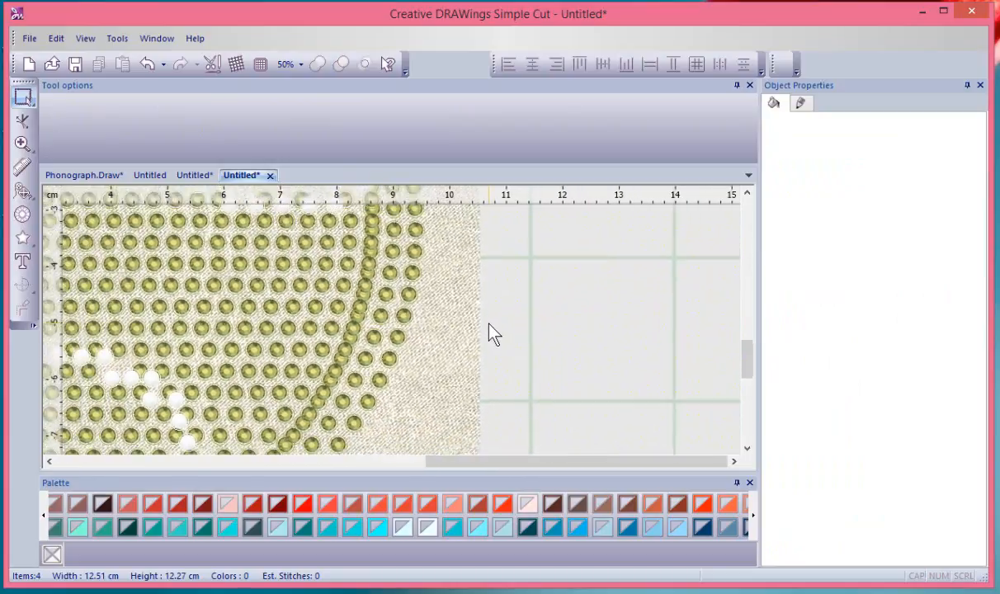
pyautogui.scroll(-4, 493, 339)
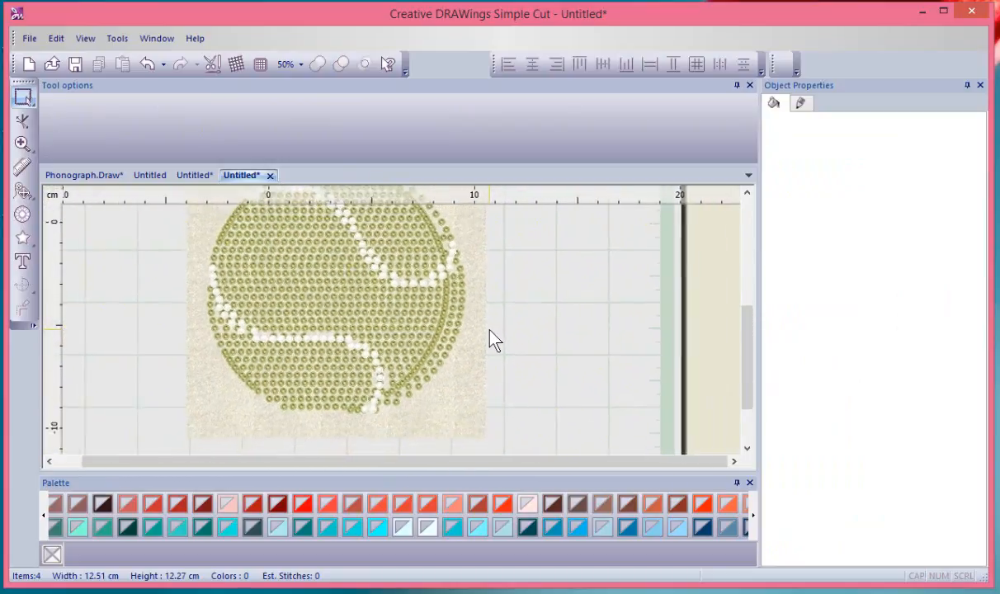
pyautogui.scroll(-2, 537, 322)
pyautogui.moveTo(351, 235); pyautogui.dragTo(567, 394)
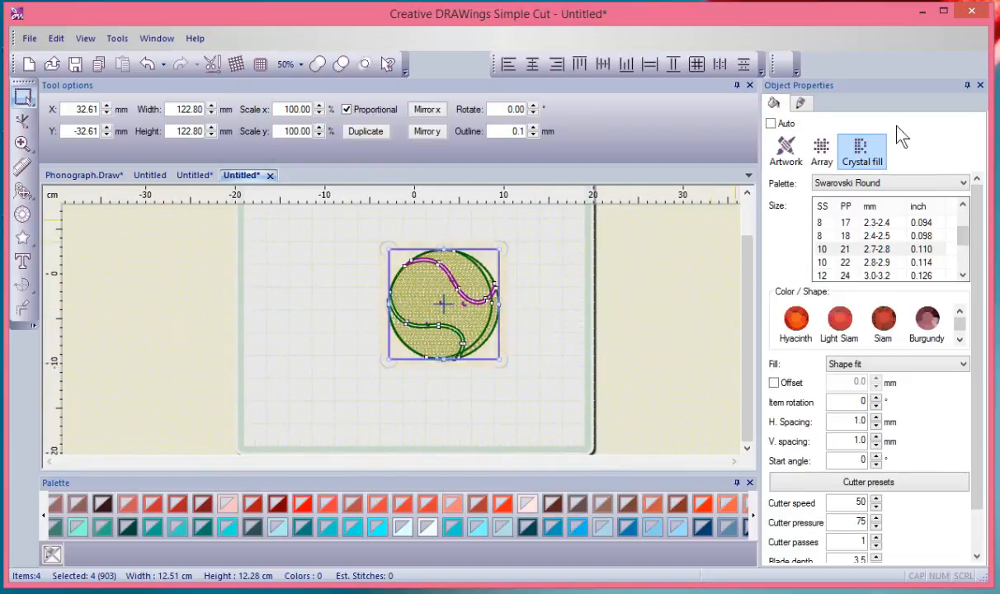
pyautogui.click(788, 152)
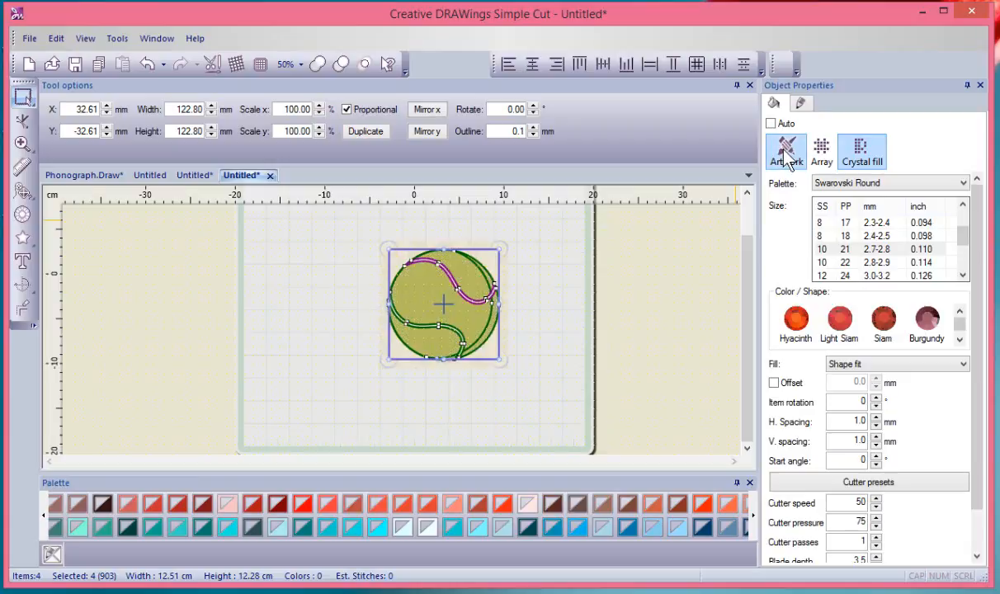
pyautogui.click(557, 322)
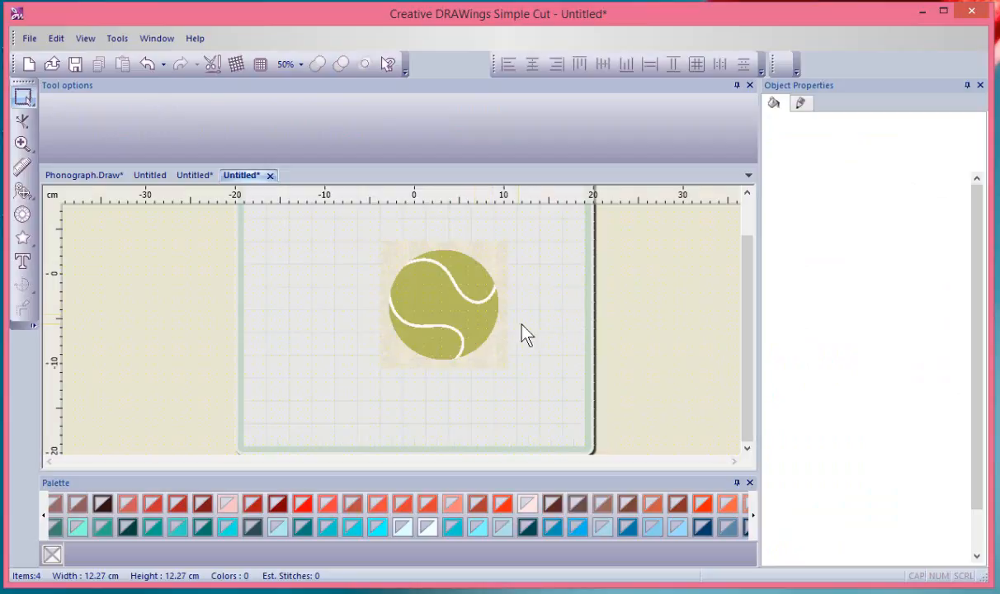
# Step: Recolor the narrower circle that overlaps the ball's full circle with a light green from the palette
pyautogui.scroll(2, 506, 364)
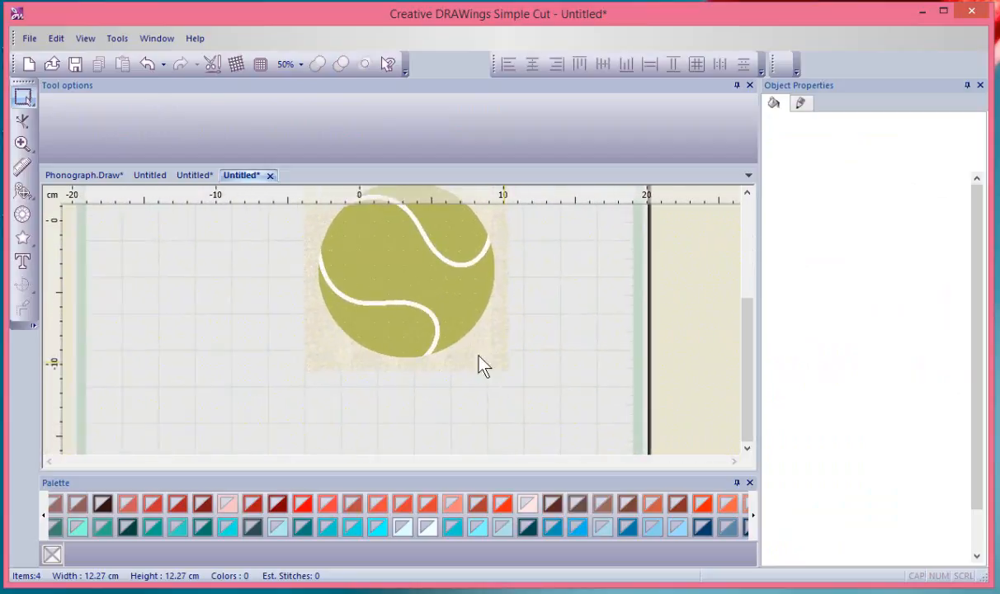
pyautogui.scroll(3, 470, 364)
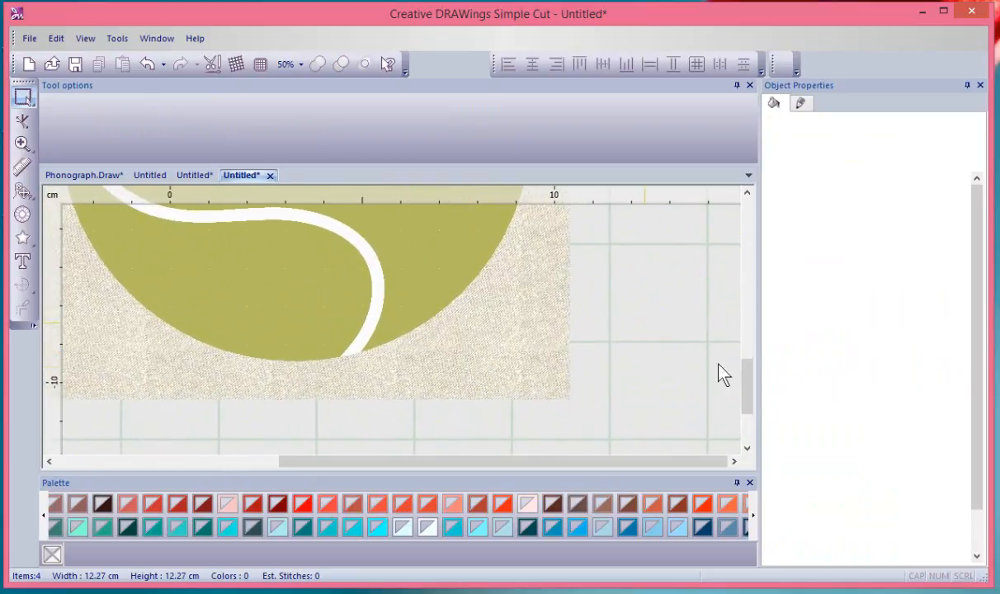
pyautogui.moveTo(748, 386); pyautogui.dragTo(745, 348)
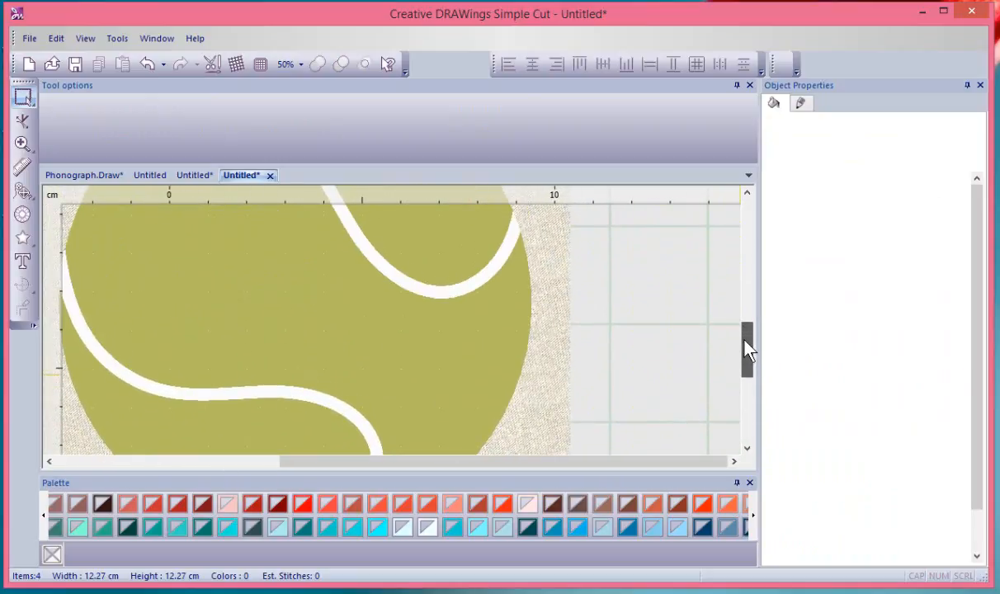
pyautogui.click(419, 353)
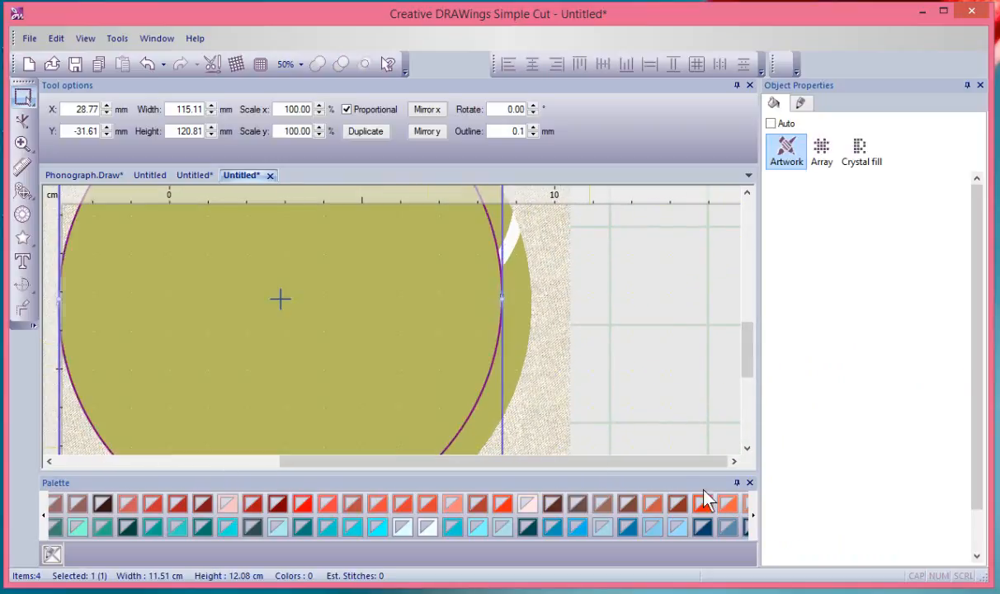
pyautogui.click(752, 517)
pyautogui.click(752, 518)
pyautogui.click(752, 519)
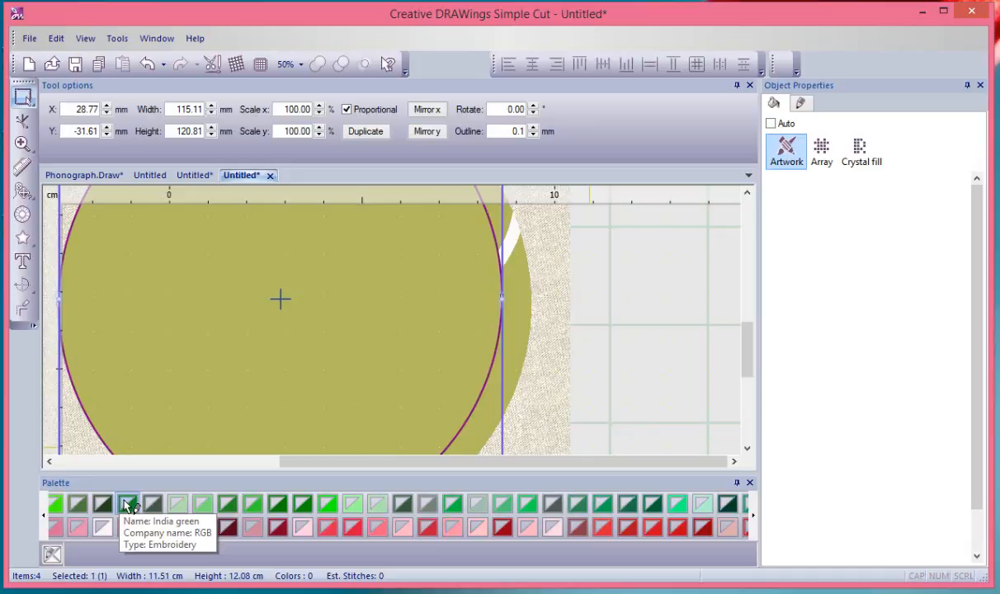
pyautogui.click(208, 512)
pyautogui.click(624, 313)
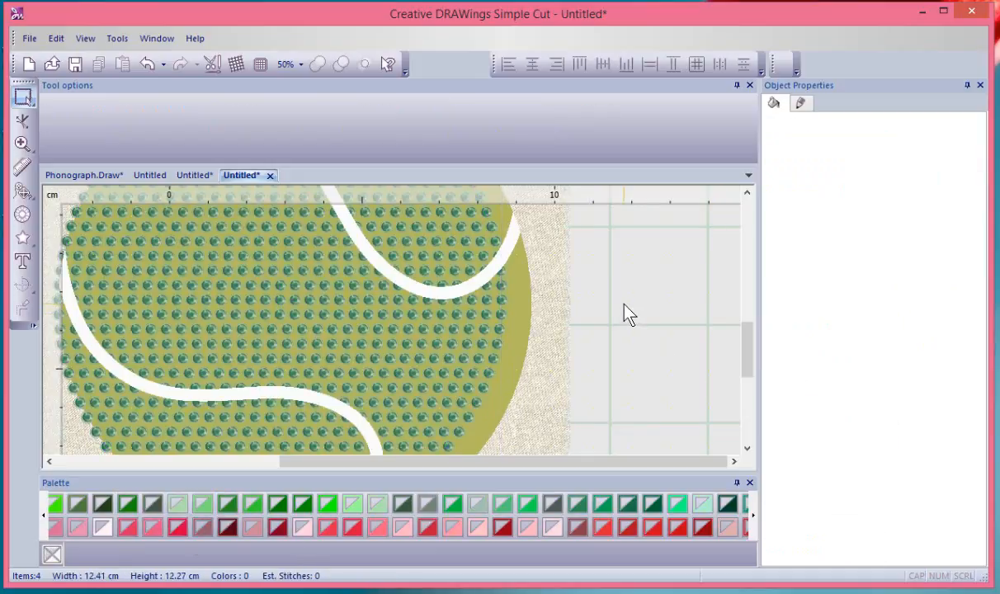
# Step: Switch the narrower green circle's fill from crystals back to Artwork
pyautogui.scroll(-3, 624, 313)
pyautogui.click(526, 312)
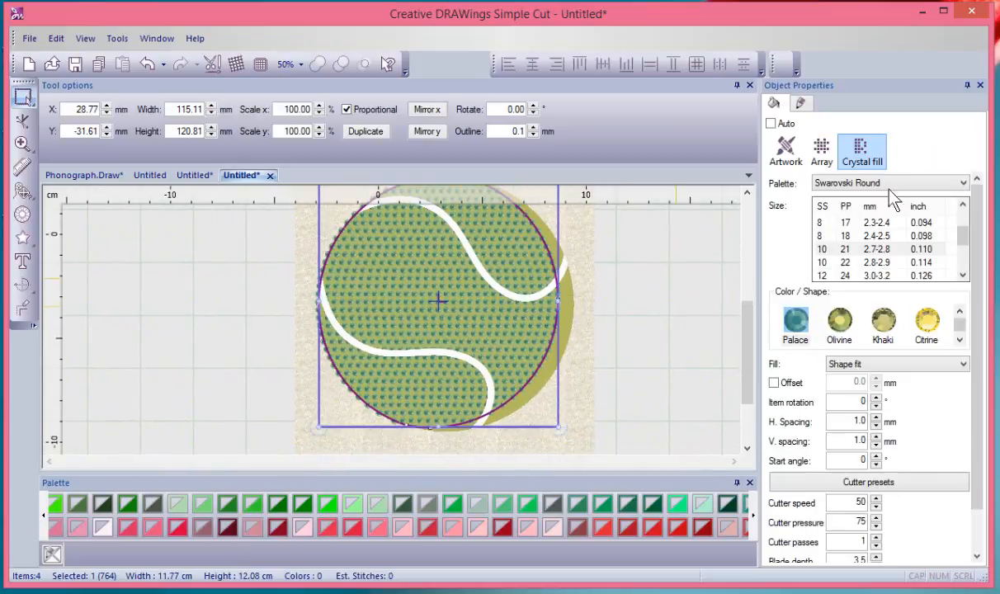
pyautogui.click(786, 153)
pyautogui.click(660, 329)
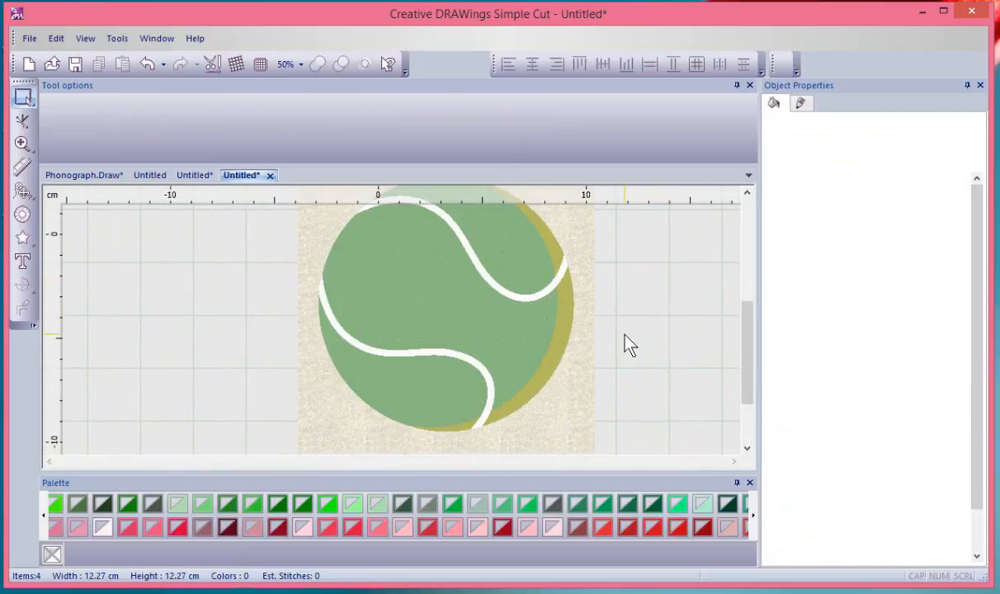
# Step: Delete the narrower green circle overlapping the tennis ball's full circle
pyautogui.scroll(-2, 622, 338)
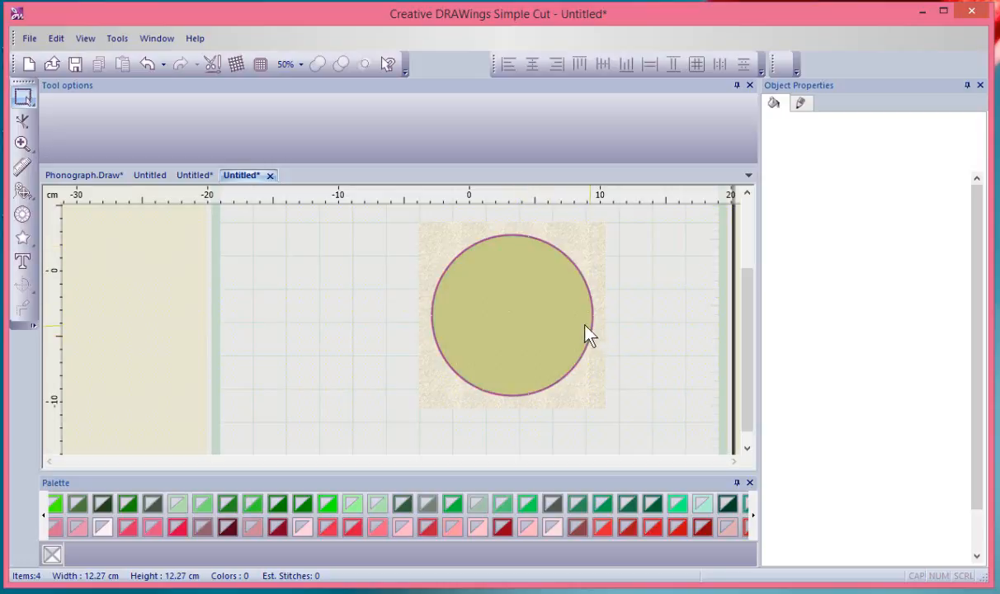
pyautogui.click(547, 322)
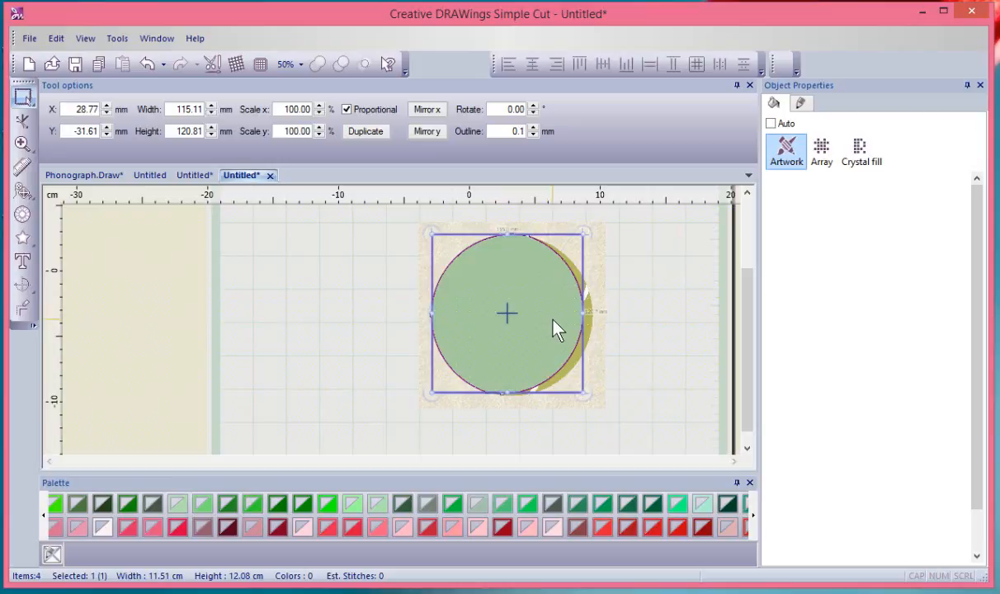
pyautogui.press('Delete')
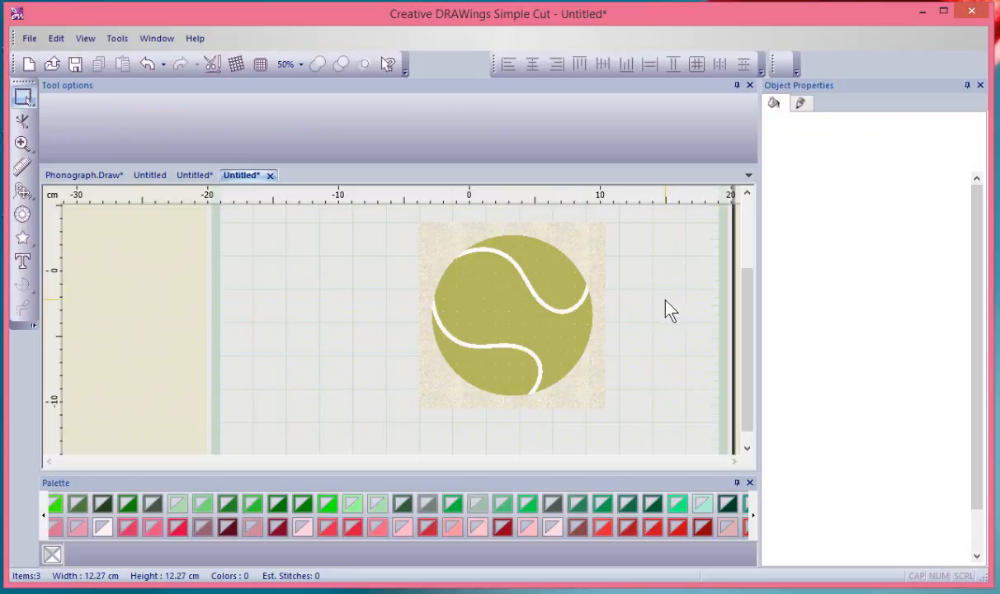
# Step: Apply Crystal fill to all the remaining tennis ball shapes and check the crystal placement
pyautogui.scroll(-2, 665, 310)
pyautogui.moveTo(433, 228); pyautogui.dragTo(658, 419)
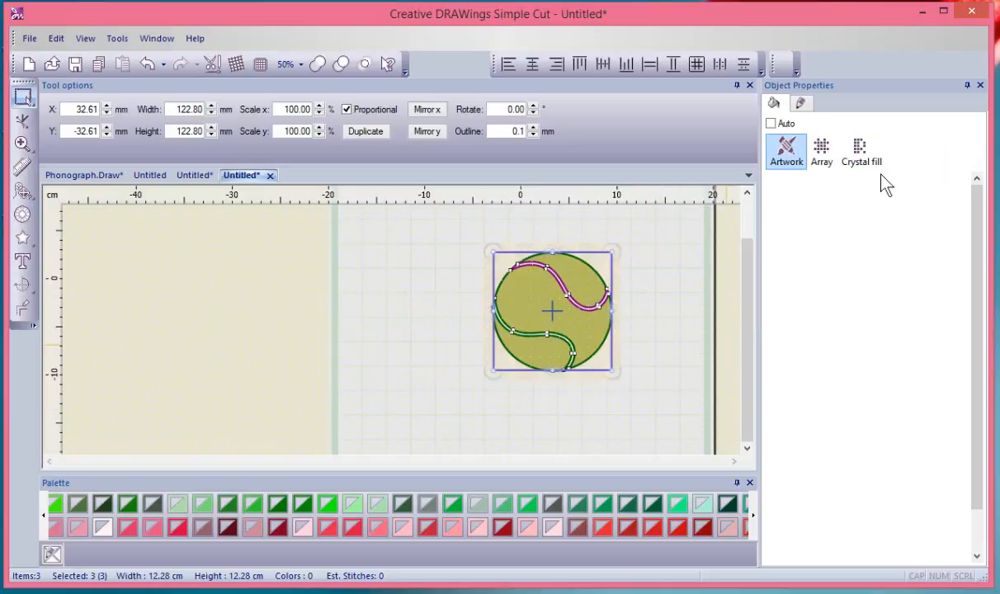
pyautogui.click(861, 151)
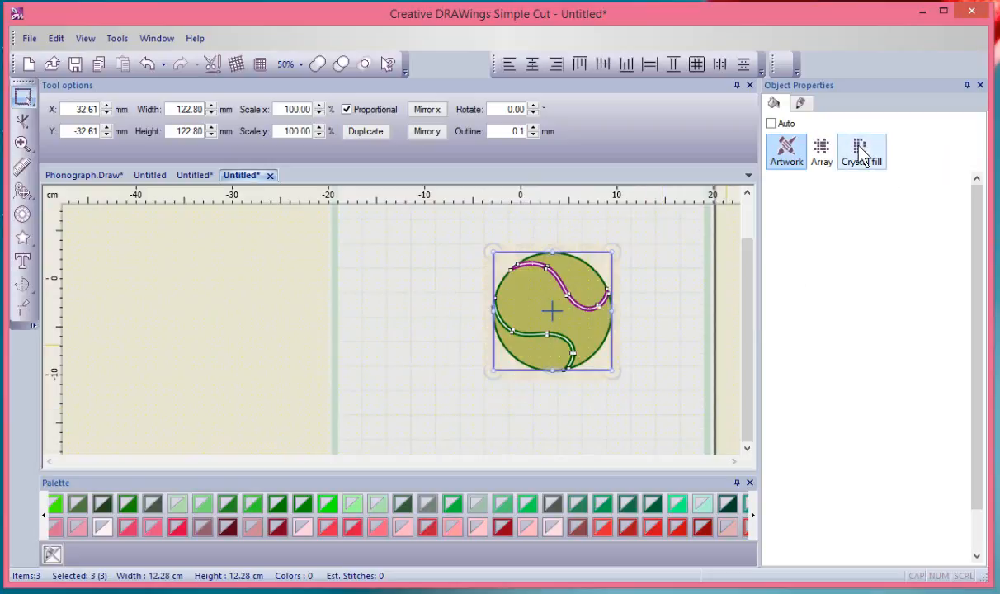
pyautogui.click(668, 355)
pyautogui.scroll(2, 602, 353)
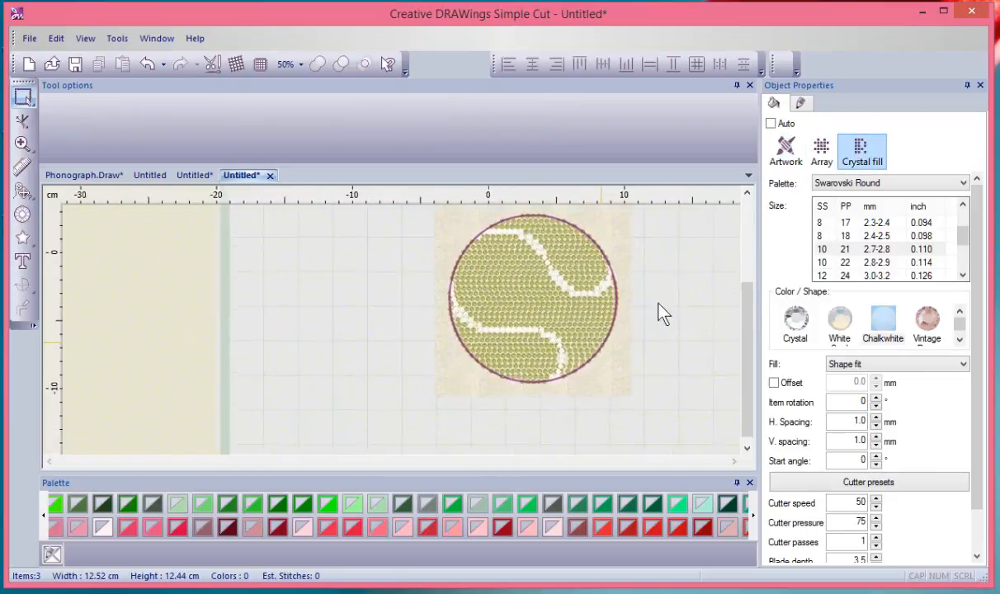
pyautogui.scroll(3, 652, 265)
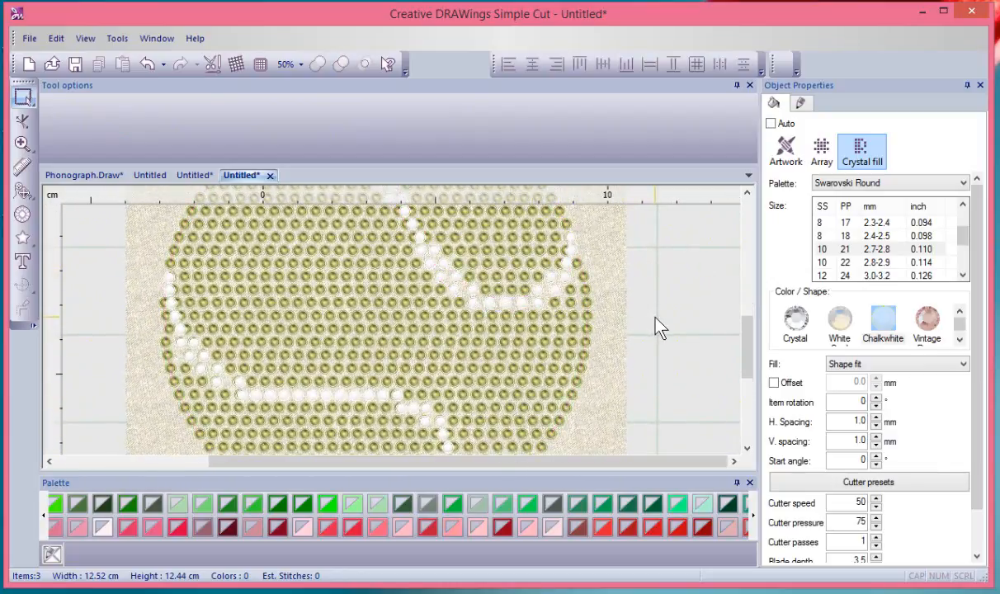
pyautogui.scroll(-3, 658, 332)
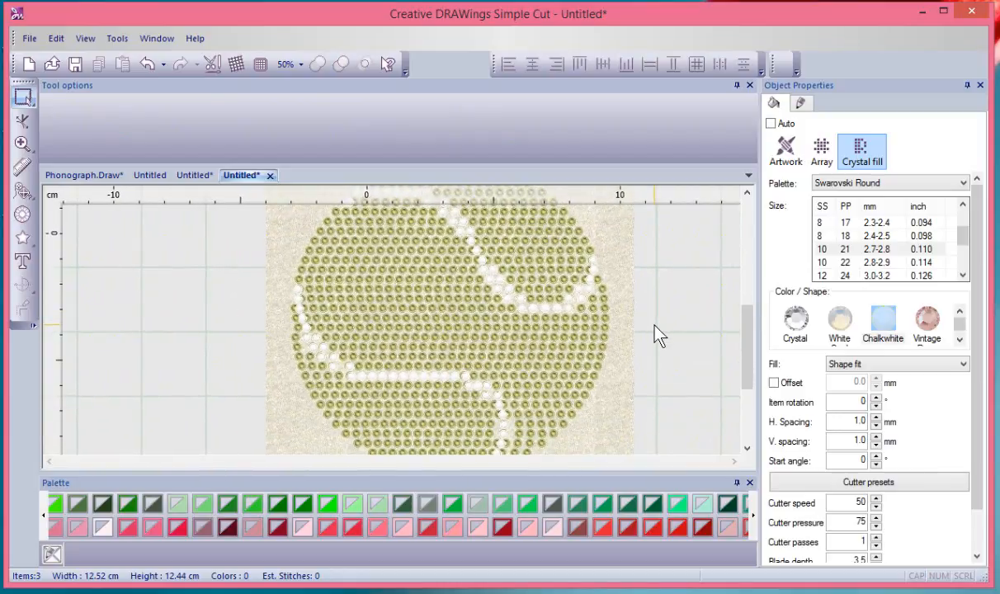
pyautogui.scroll(-2, 658, 333)
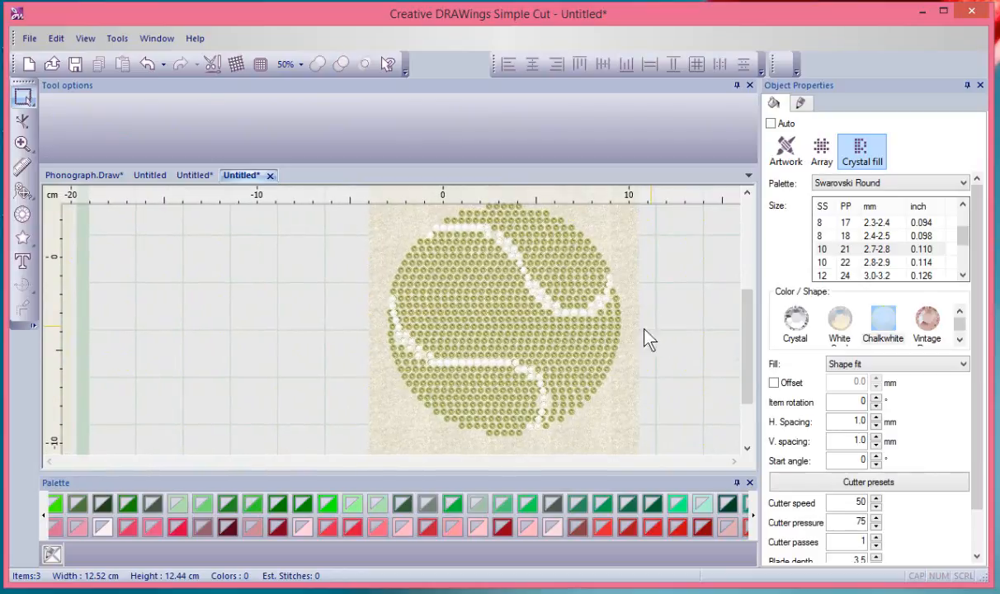
# Step: Examine the ball circle's fill settings and the crystal placement along the white seam lines
pyautogui.click(567, 353)
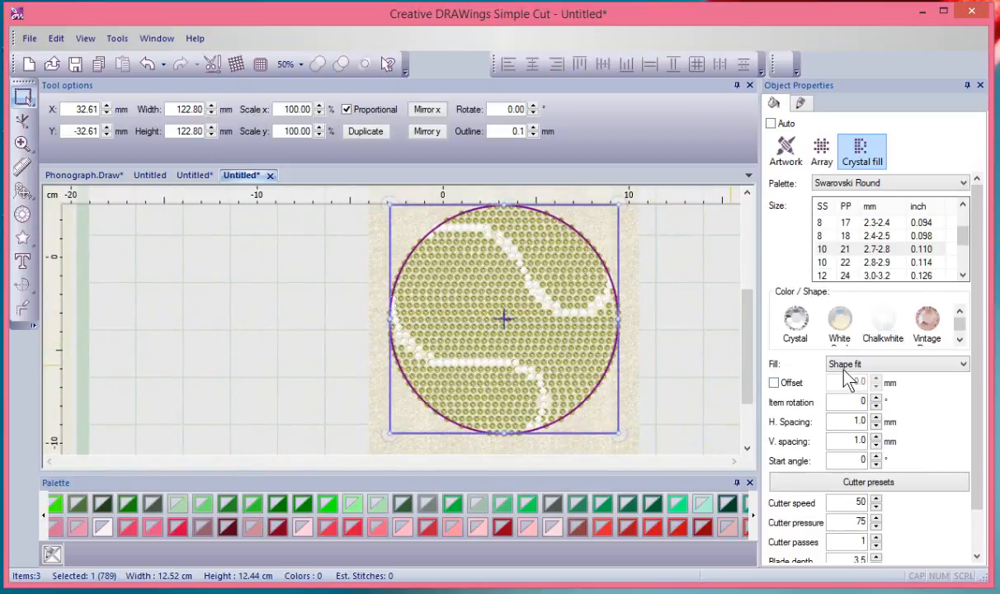
pyautogui.click(661, 321)
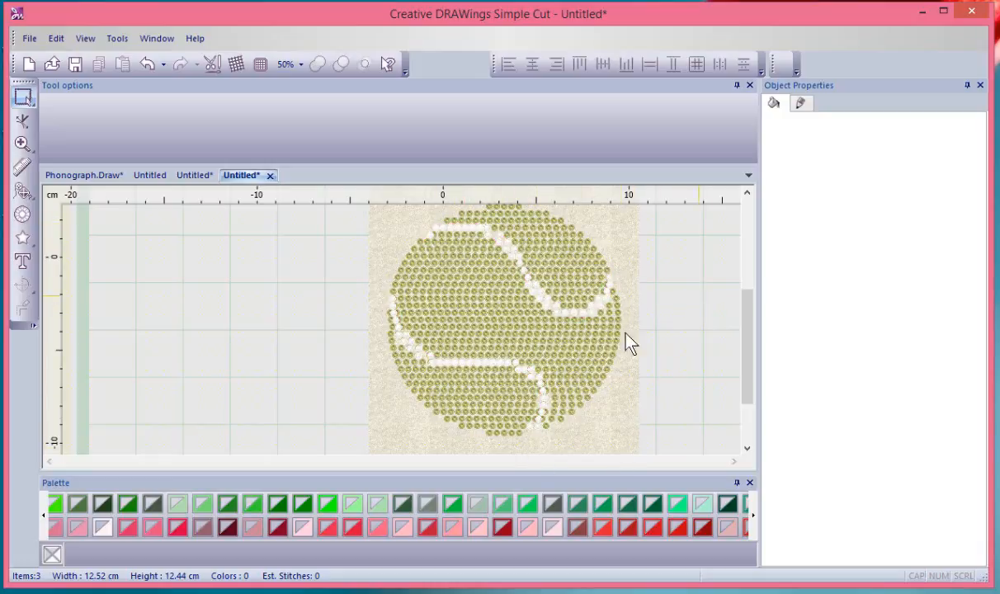
pyautogui.scroll(2, 336, 261)
pyautogui.scroll(4, 580, 261)
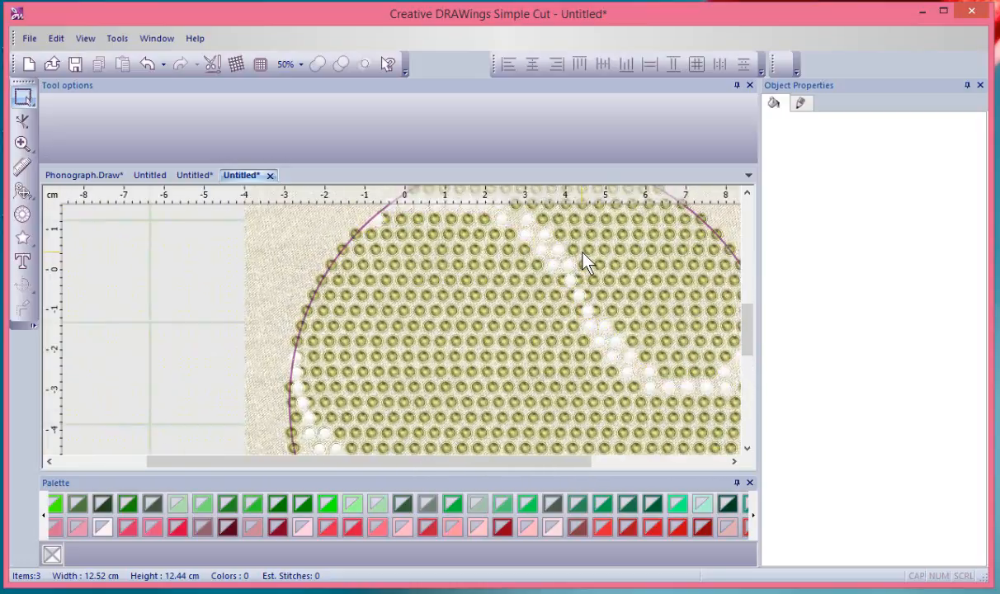
pyautogui.scroll(1, 701, 304)
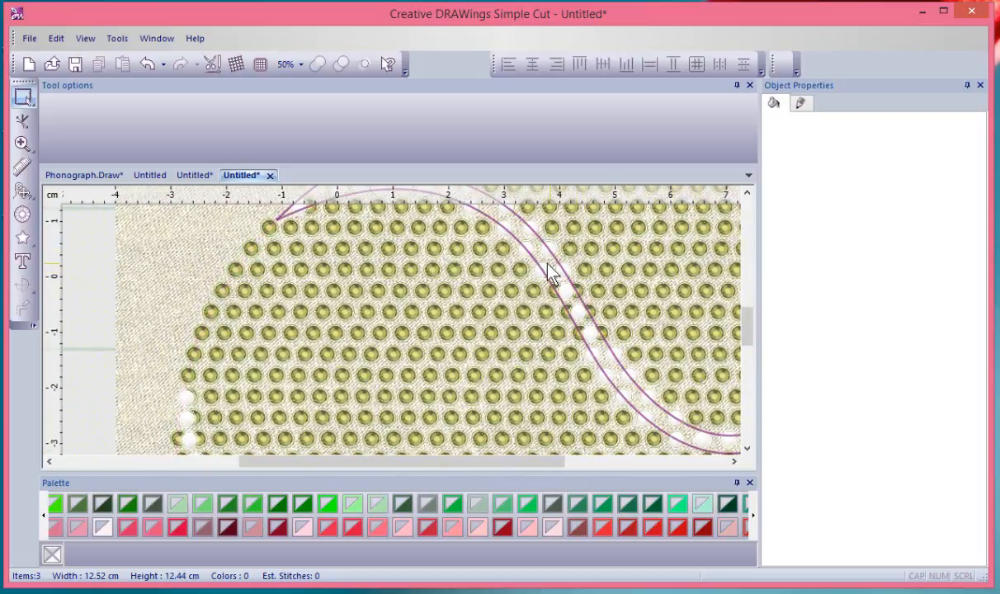
pyautogui.scroll(-1, 632, 263)
pyautogui.scroll(-2, 632, 263)
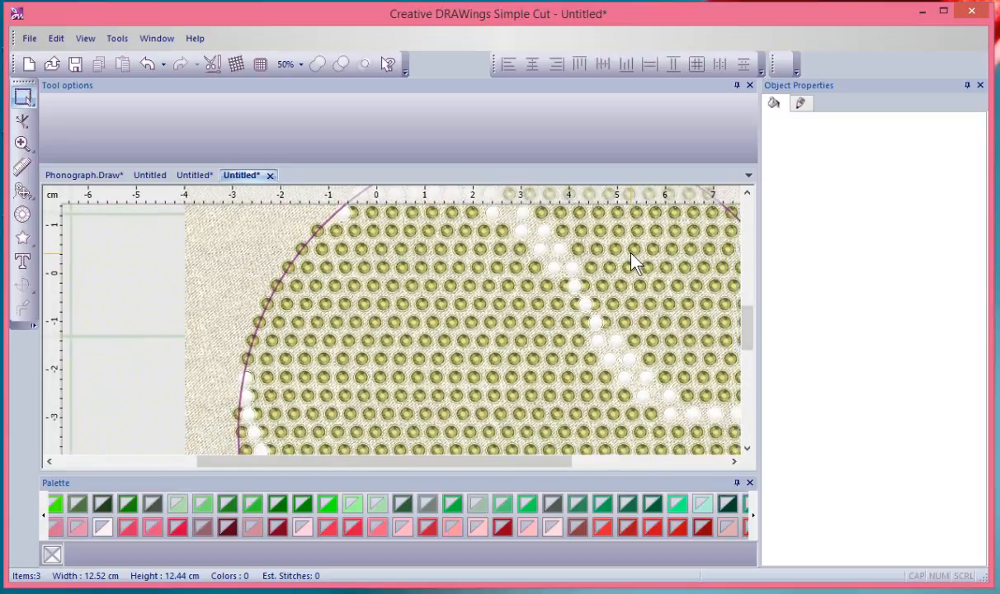
pyautogui.scroll(-3, 631, 255)
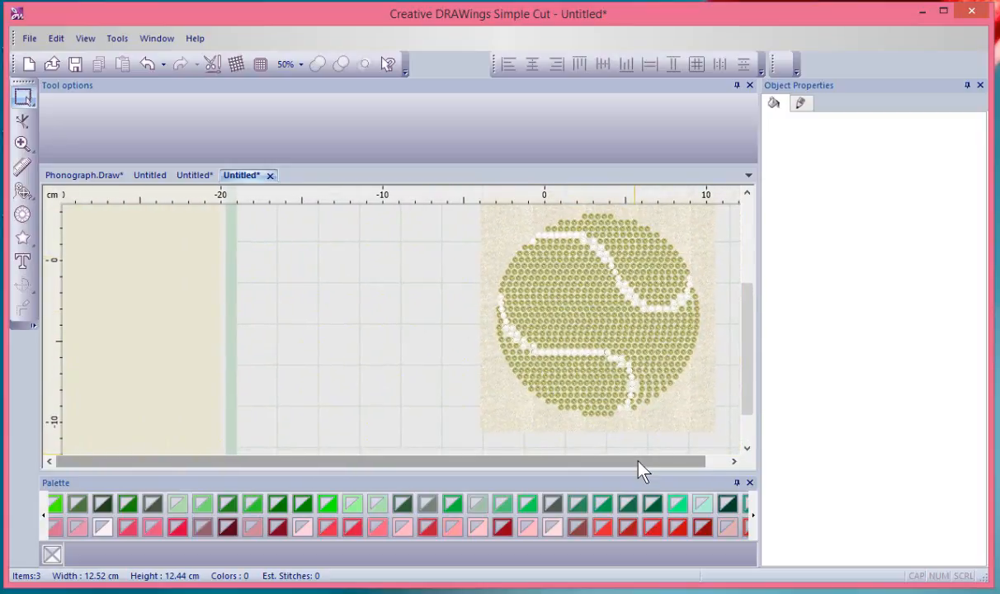
# Step: Set the crystal fill of the upper white seam to Single line
pyautogui.moveTo(639, 461); pyautogui.dragTo(698, 469)
pyautogui.click(595, 281)
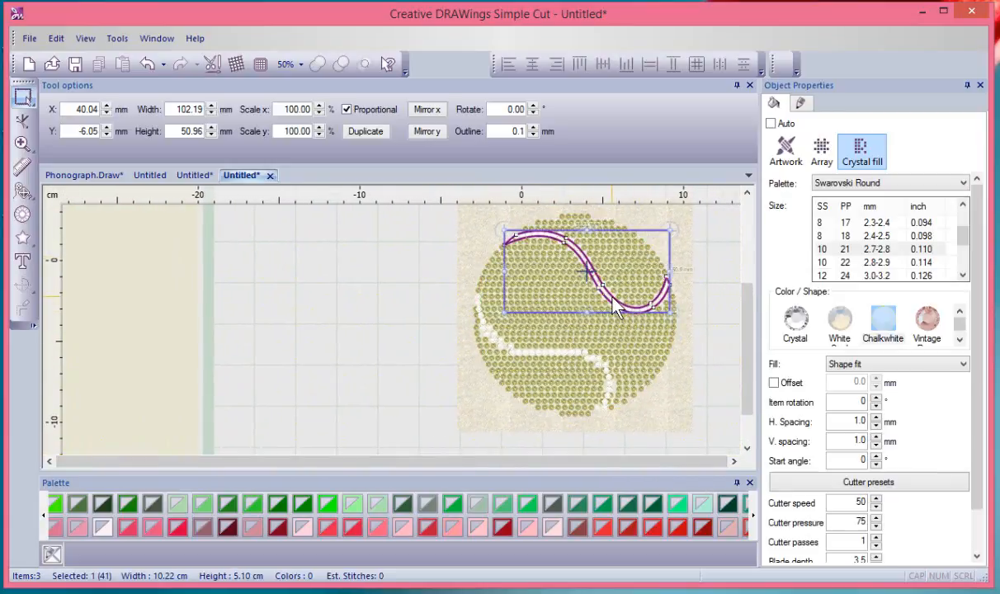
pyautogui.click(886, 363)
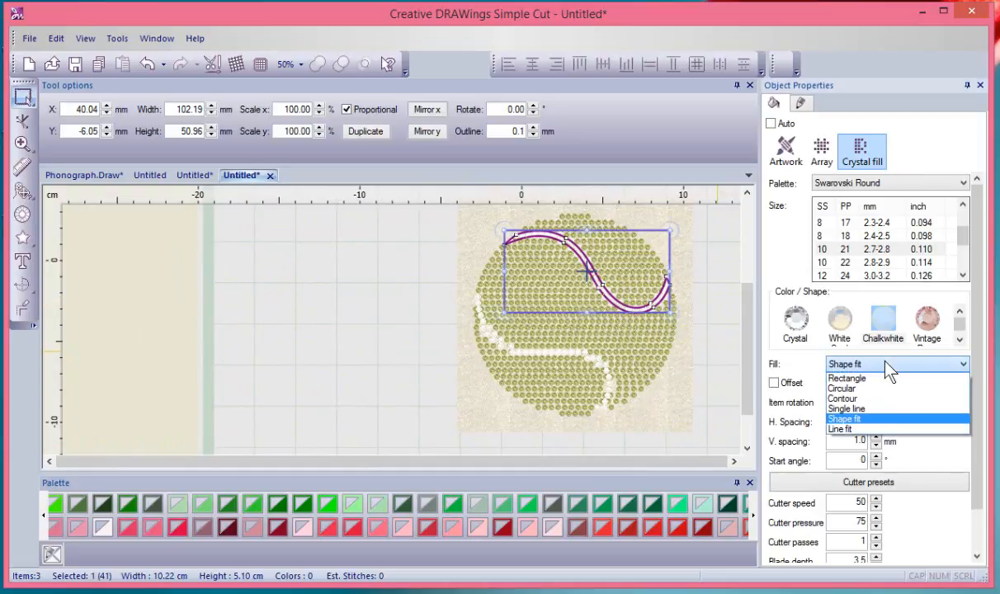
pyautogui.click(873, 411)
pyautogui.click(328, 367)
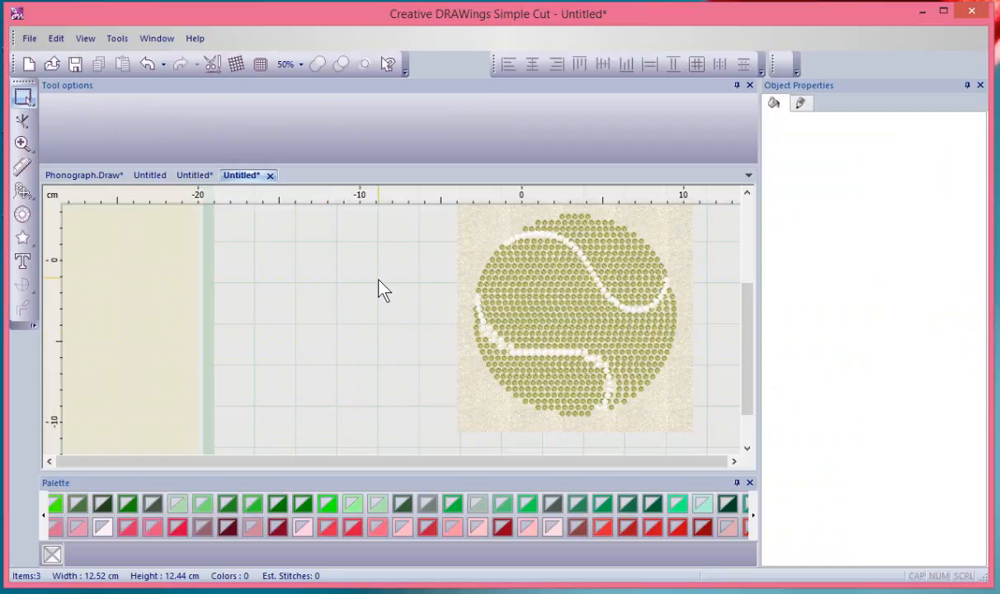
# Step: Change the lower white seam's crystal fill type to Single line
pyautogui.click(498, 336)
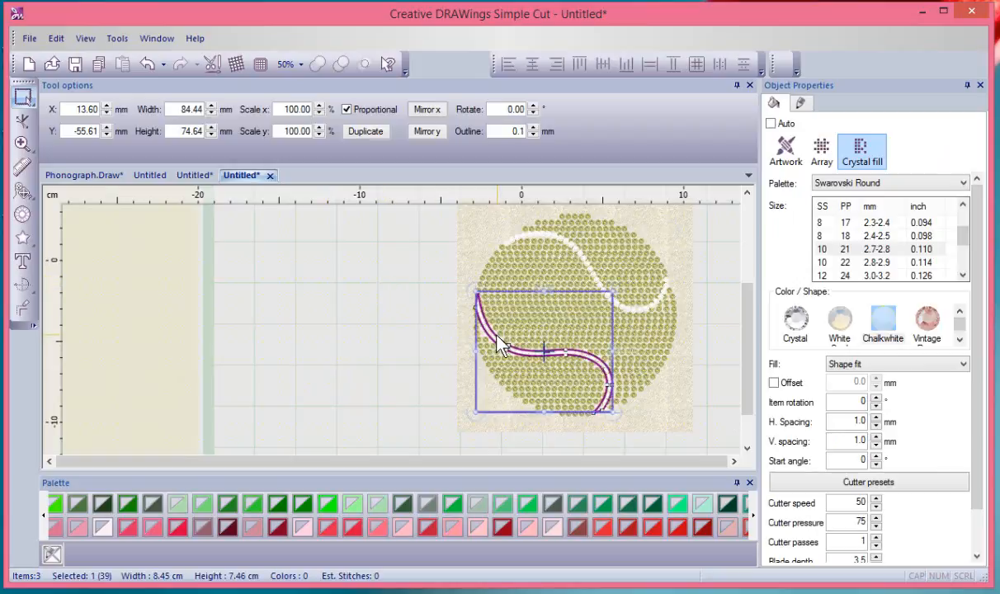
pyautogui.click(879, 366)
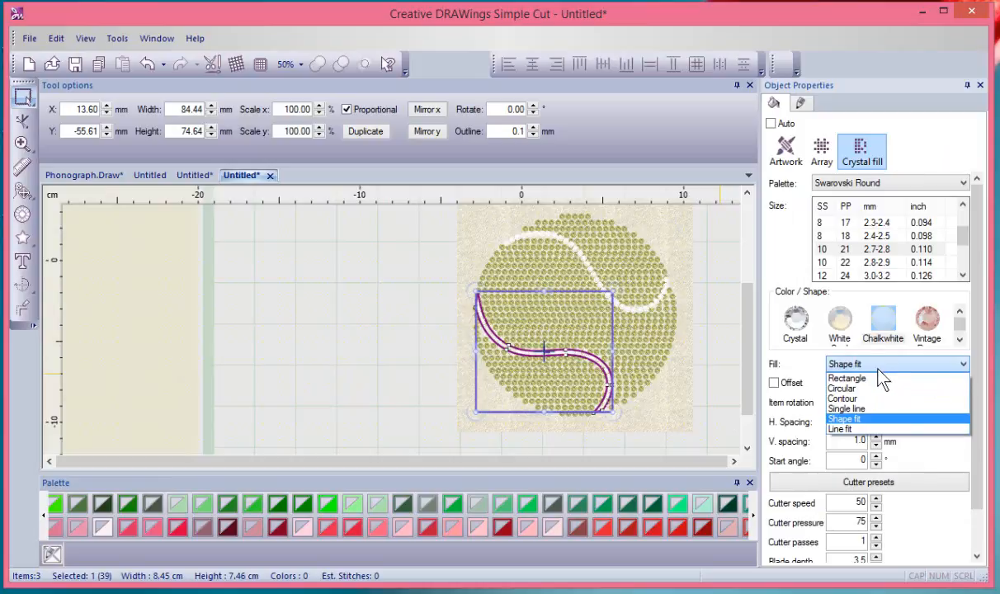
pyautogui.click(866, 408)
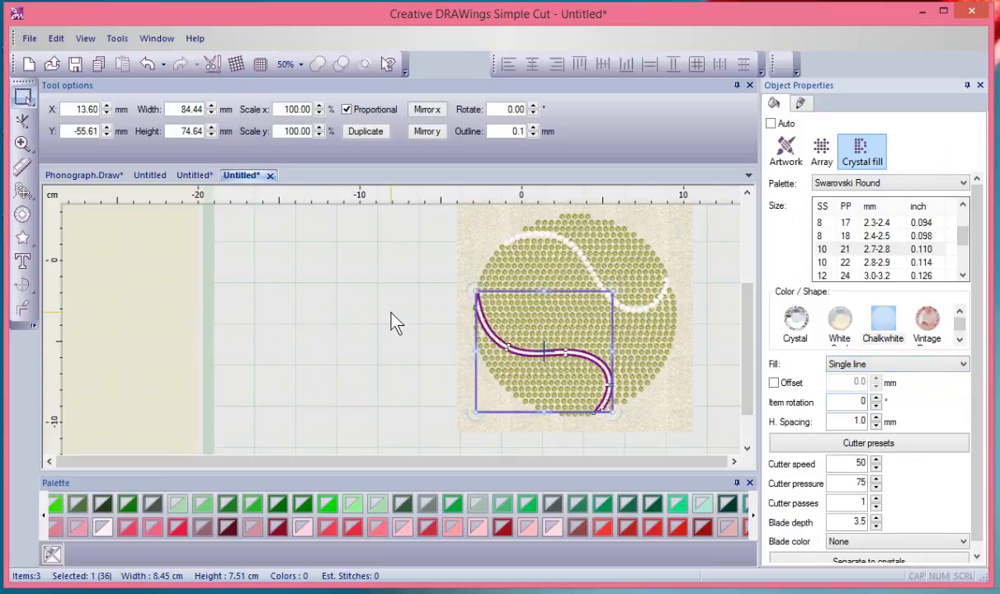
pyautogui.click(393, 322)
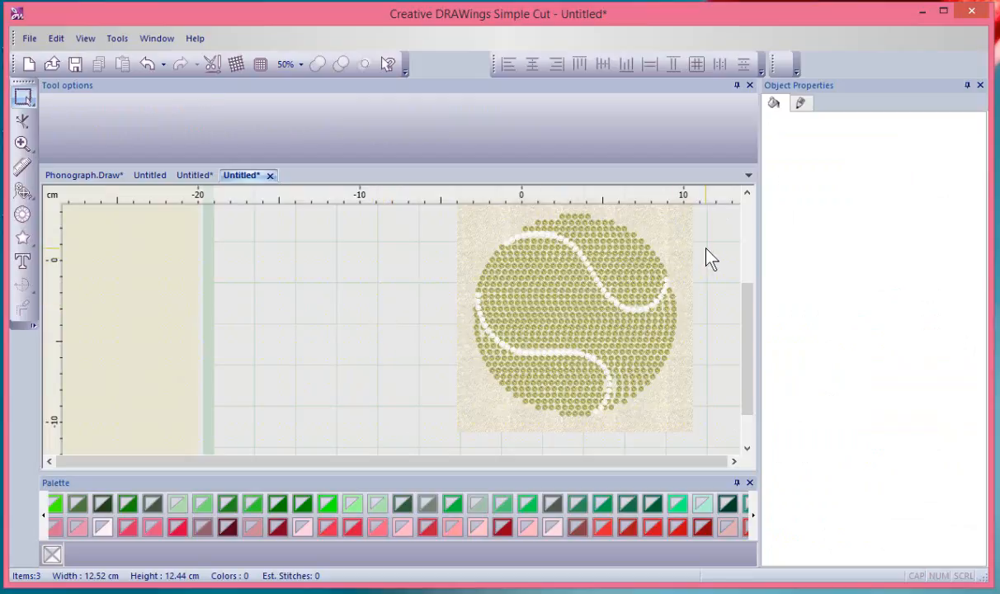
# Step: Try the Circular fill type on the ball's full green circle and return it to Shape fit
pyautogui.click(611, 256)
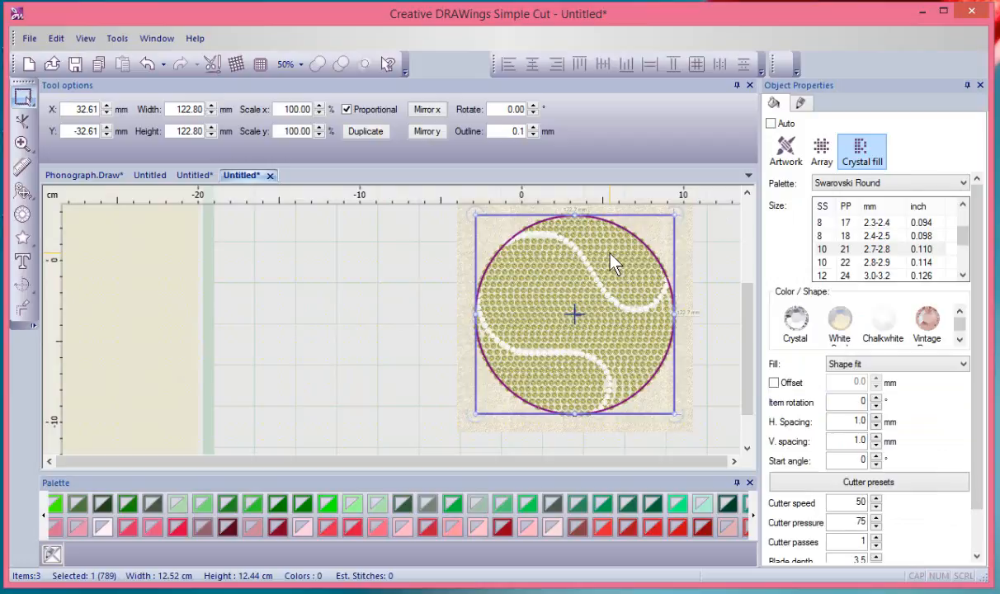
pyautogui.click(866, 366)
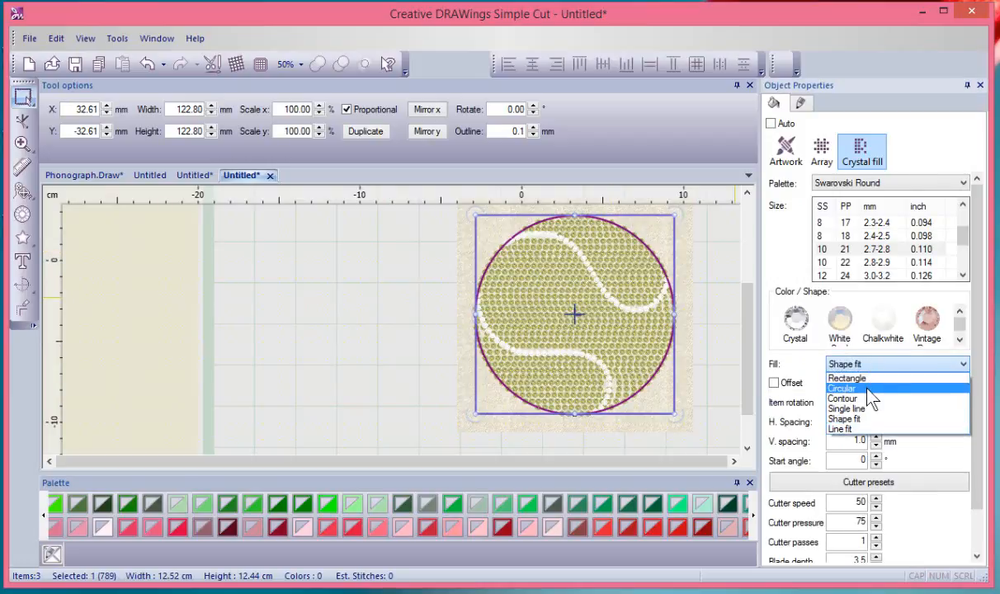
pyautogui.click(843, 387)
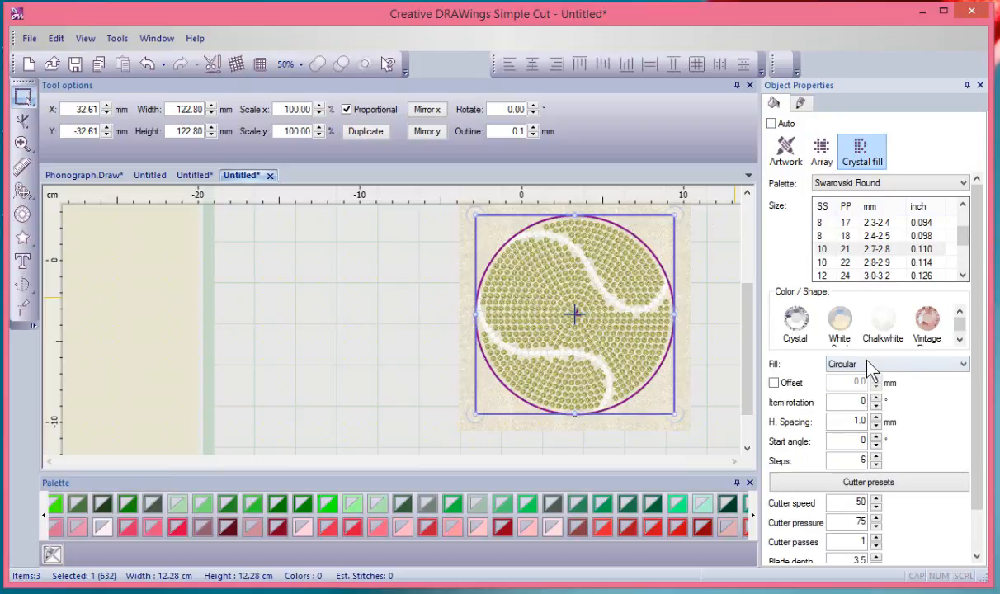
pyautogui.click(869, 365)
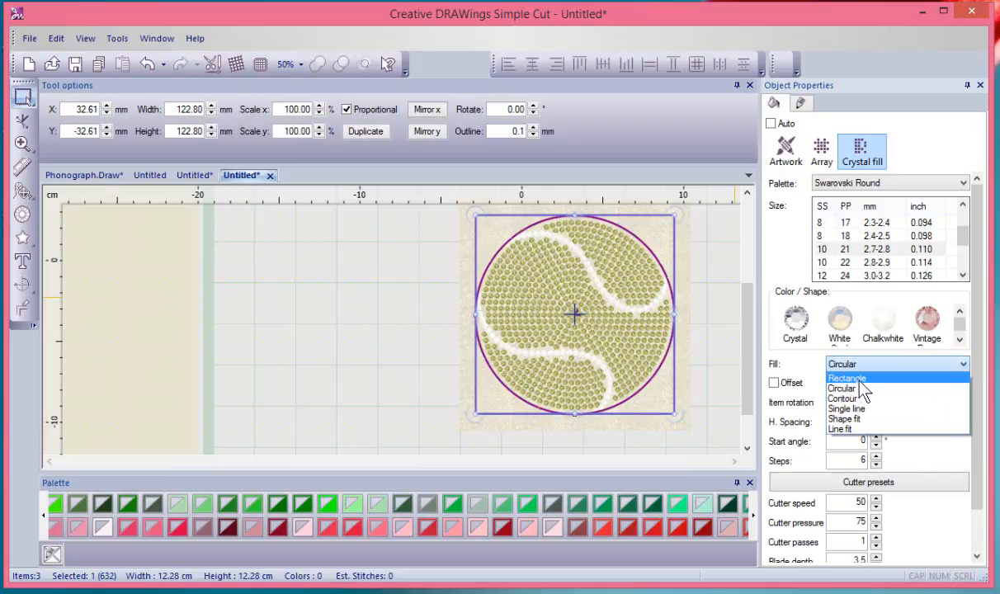
pyautogui.press('Escape')
pyautogui.press('Down')
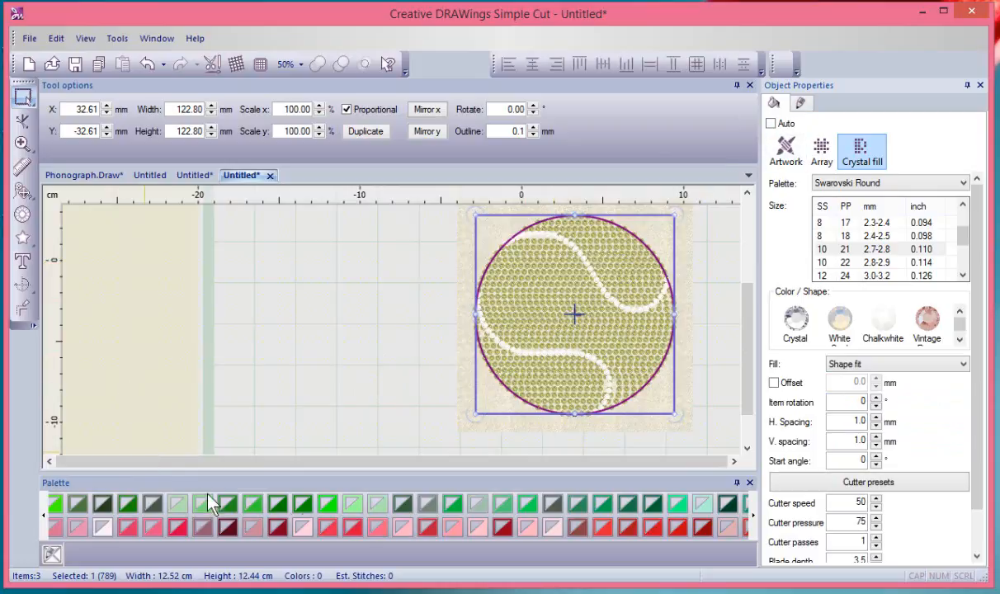
# Step: Try adding a white outline from the palette to the ball's full circle and undo it
pyautogui.click(100, 529)
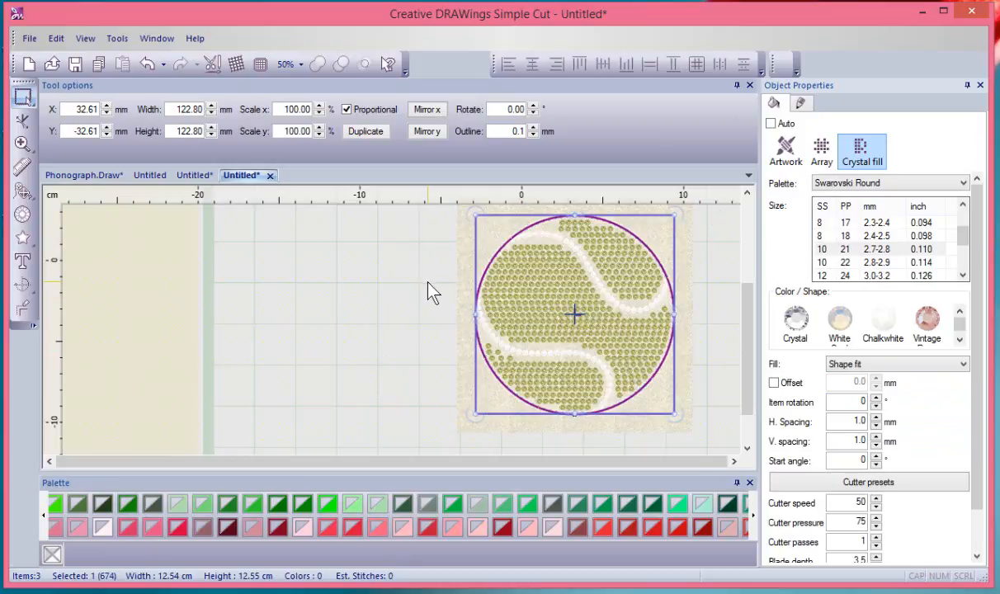
pyautogui.click(355, 281)
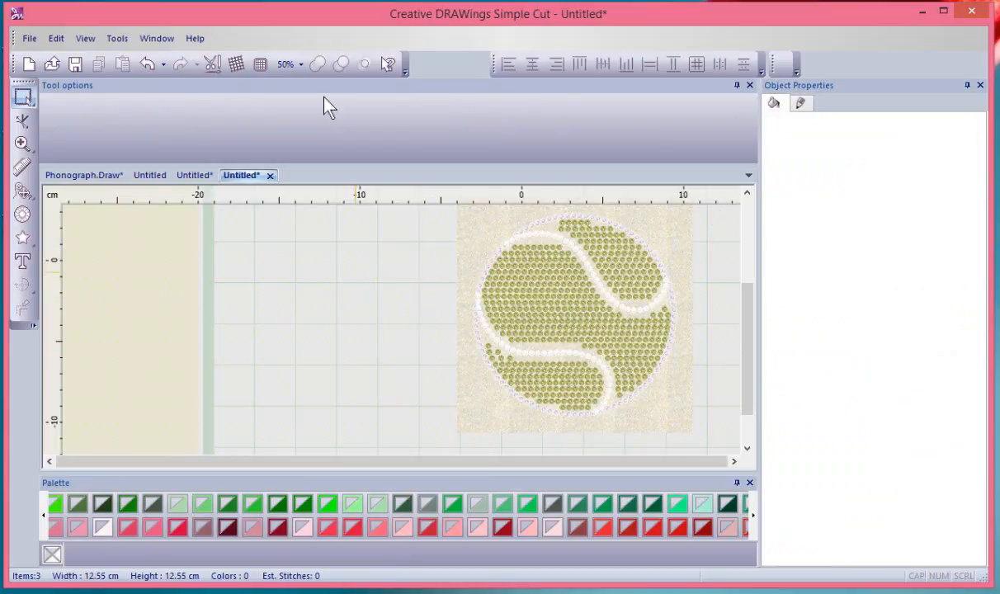
pyautogui.click(147, 64)
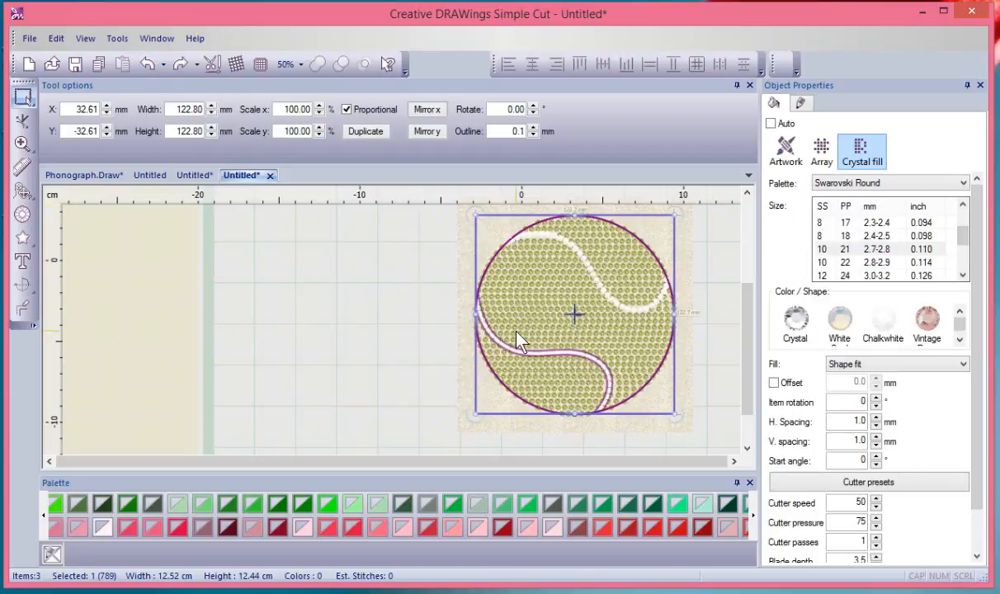
# Step: Turn on Overlapping Crystals marking to flag crystals that touch or overlap along the lower white seam
pyautogui.scroll(8, 511, 358)
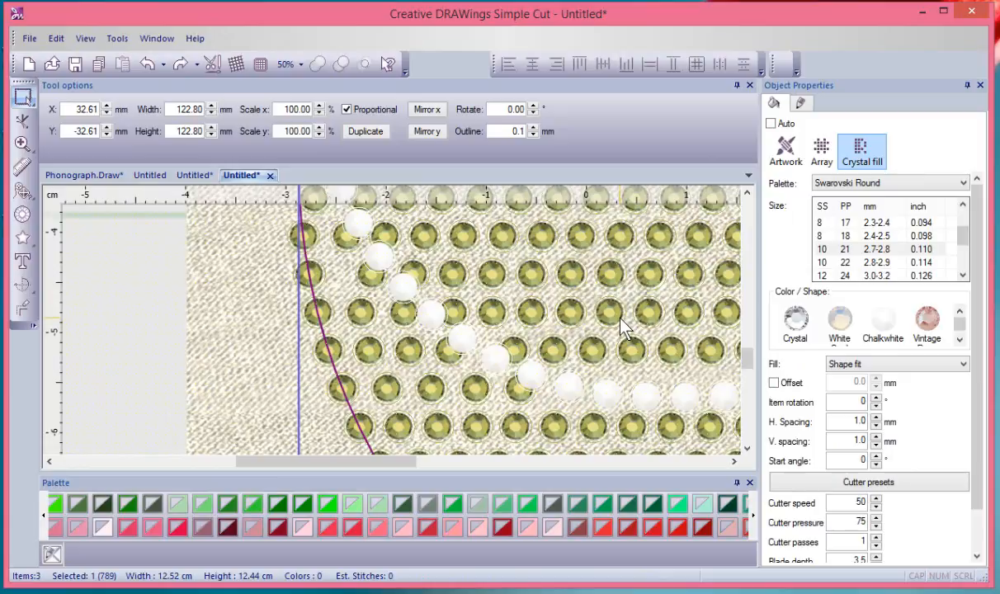
pyautogui.scroll(-1, 621, 322)
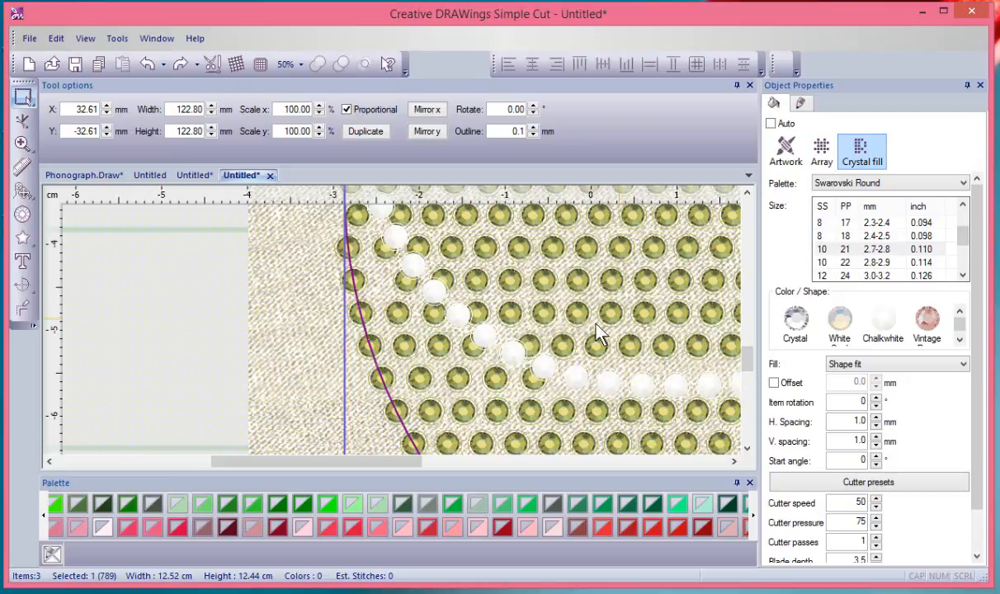
pyautogui.click(87, 41)
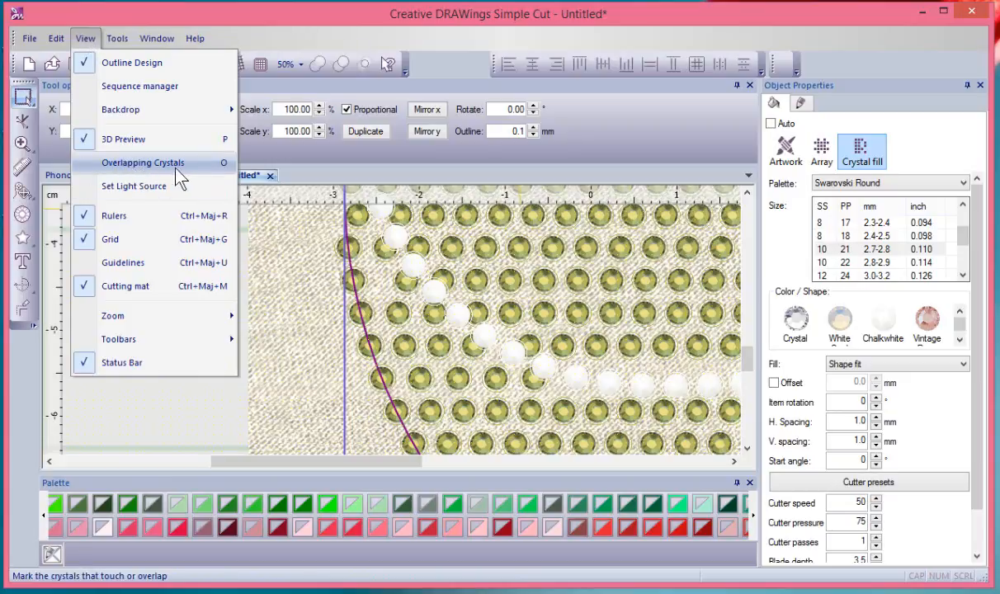
pyautogui.click(92, 169)
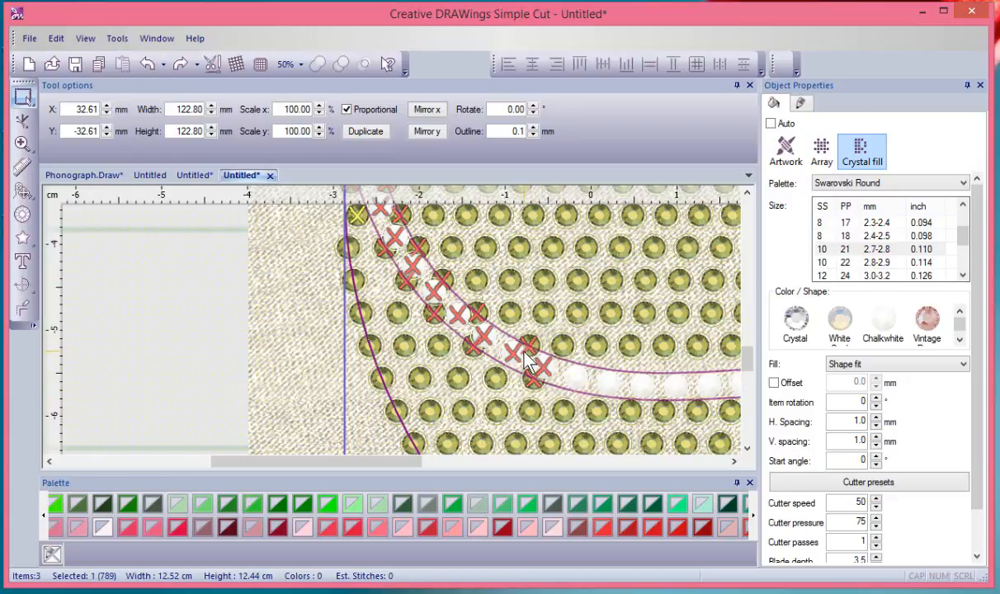
# Step: Examine closely the yellow- and red-marked crystals where the lower white seam meets the ball's outer edge
pyautogui.scroll(-2, 527, 363)
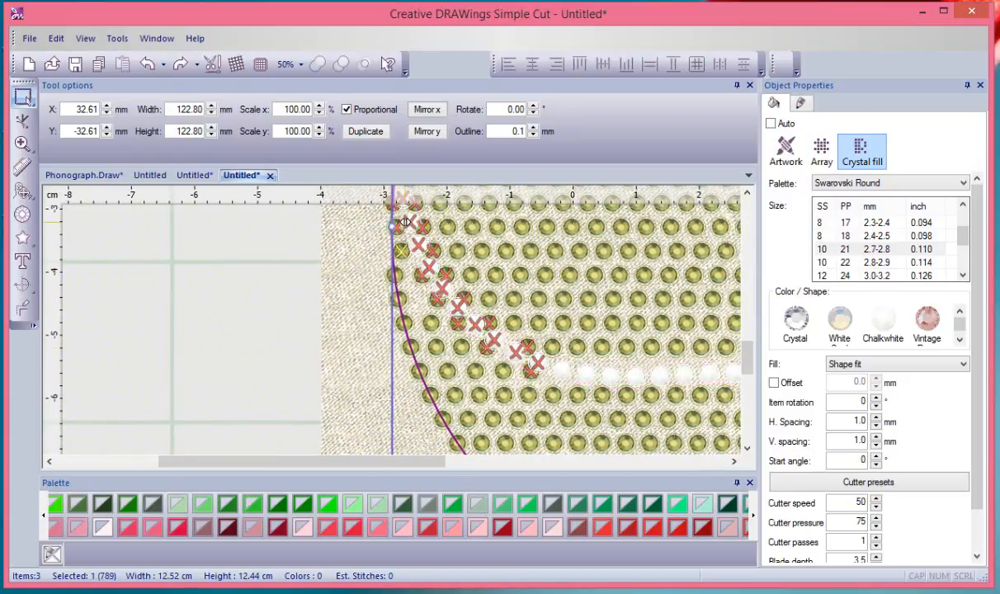
pyautogui.scroll(5, 406, 223)
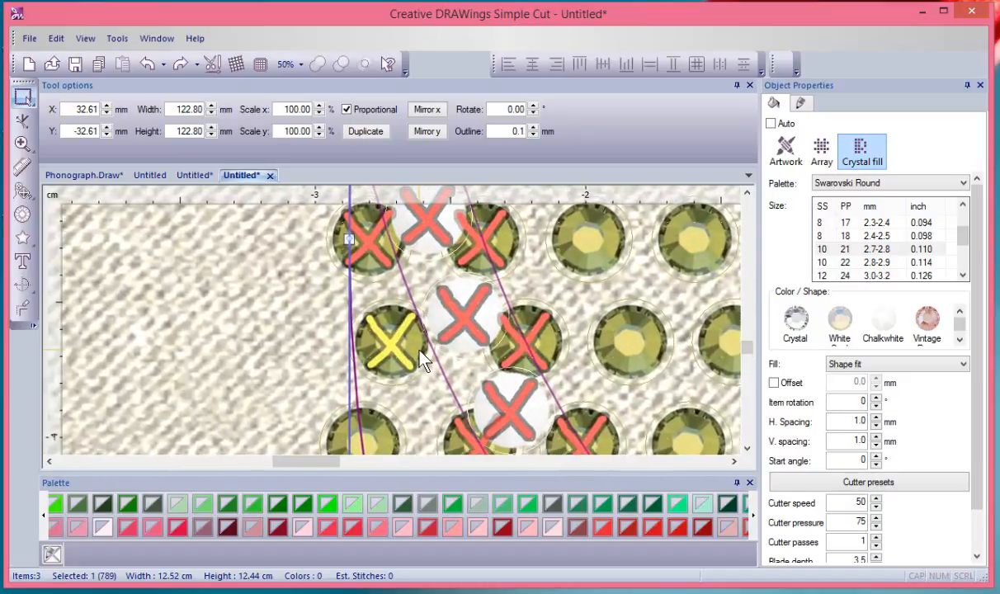
pyautogui.click(233, 314)
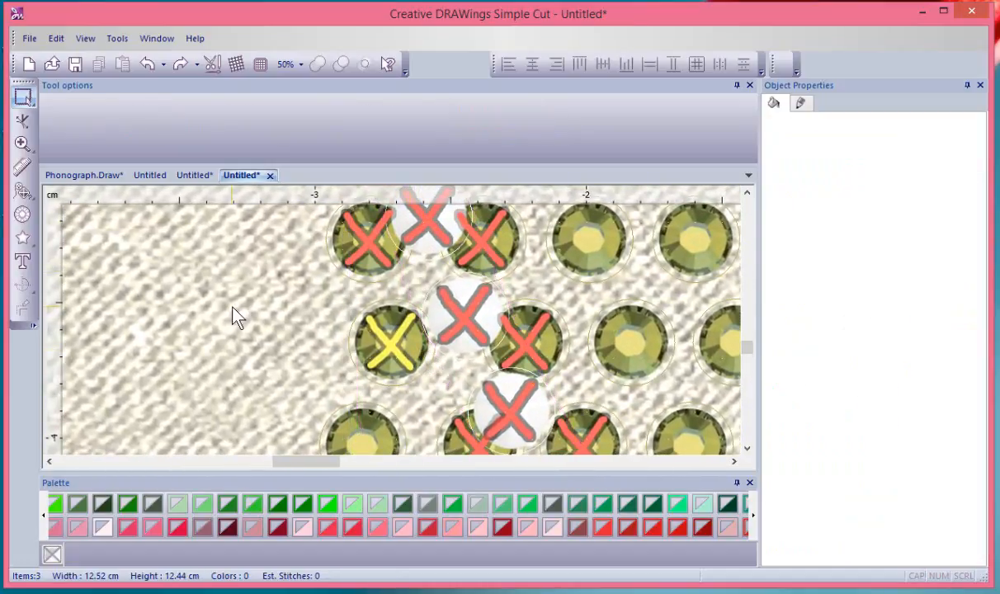
pyautogui.scroll(1, 234, 316)
pyautogui.scroll(1, 240, 314)
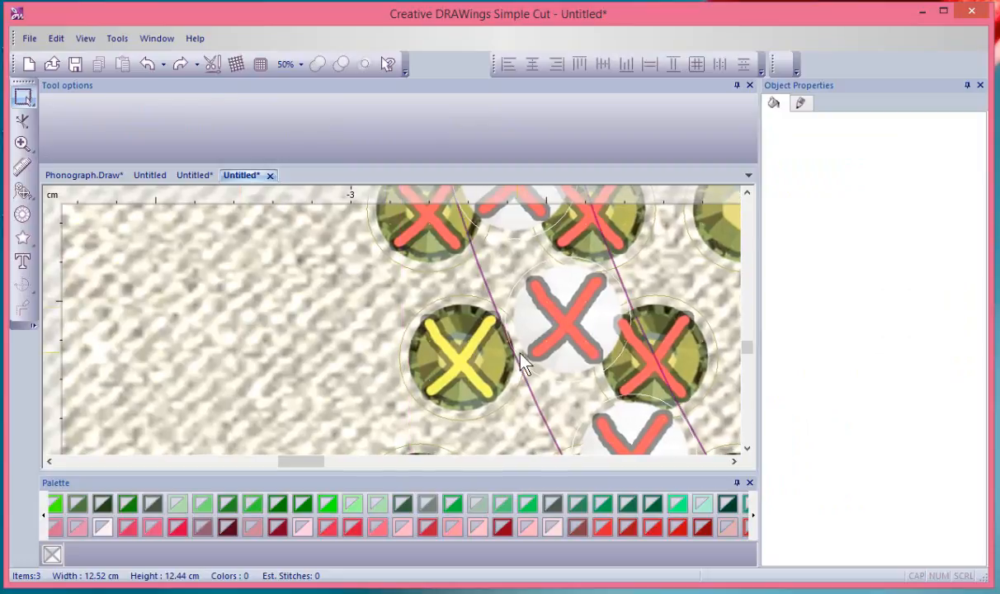
pyautogui.scroll(3, 524, 346)
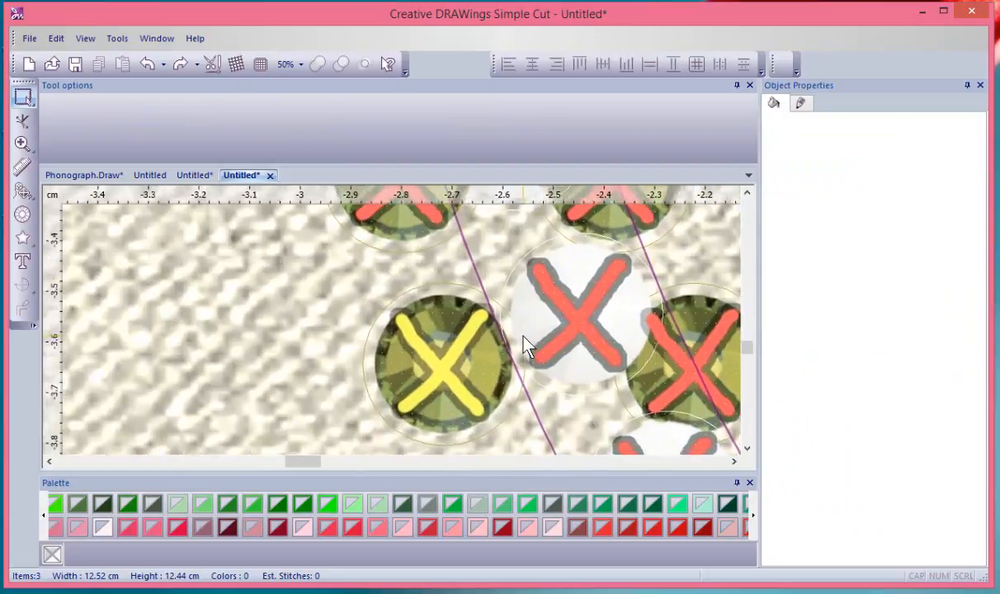
pyautogui.scroll(2, 483, 345)
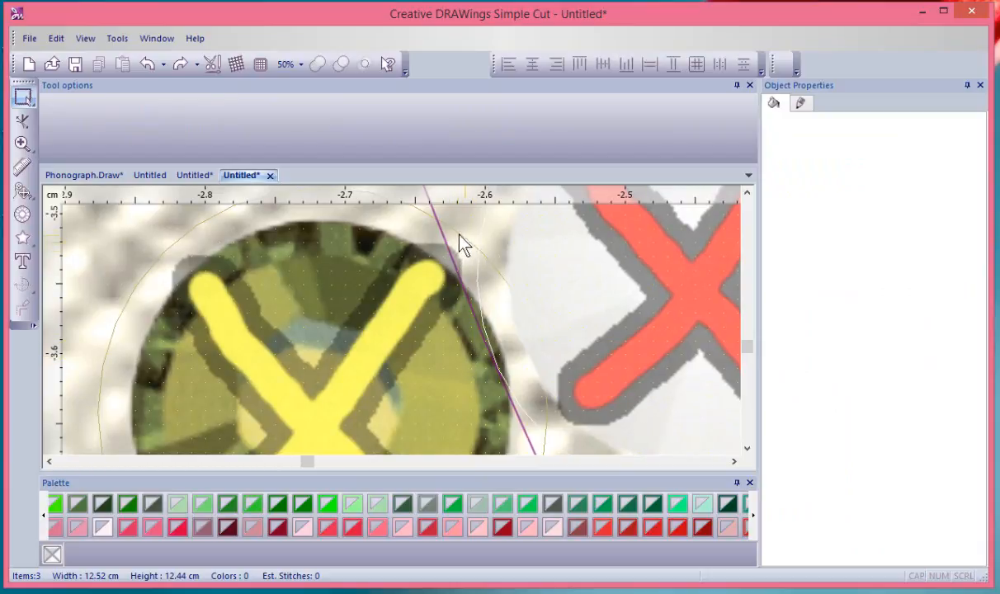
pyautogui.scroll(-2, 438, 303)
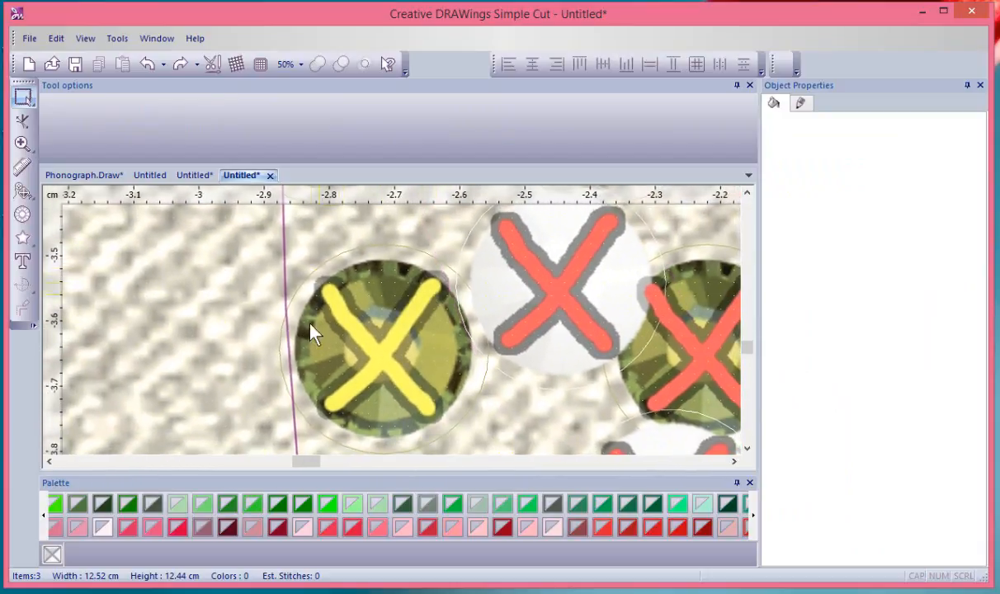
pyautogui.scroll(4, 428, 282)
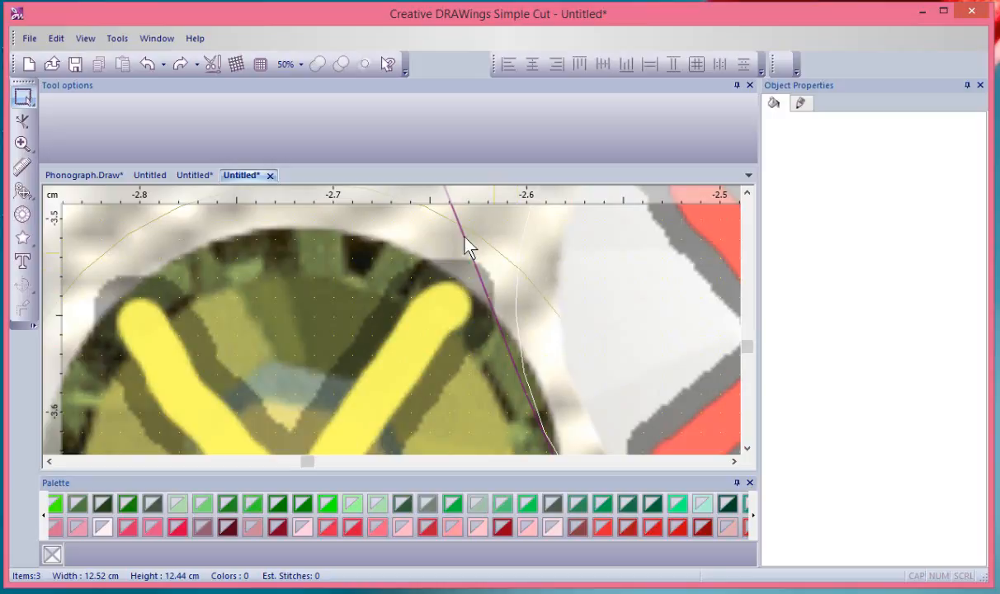
pyautogui.scroll(-2, 525, 291)
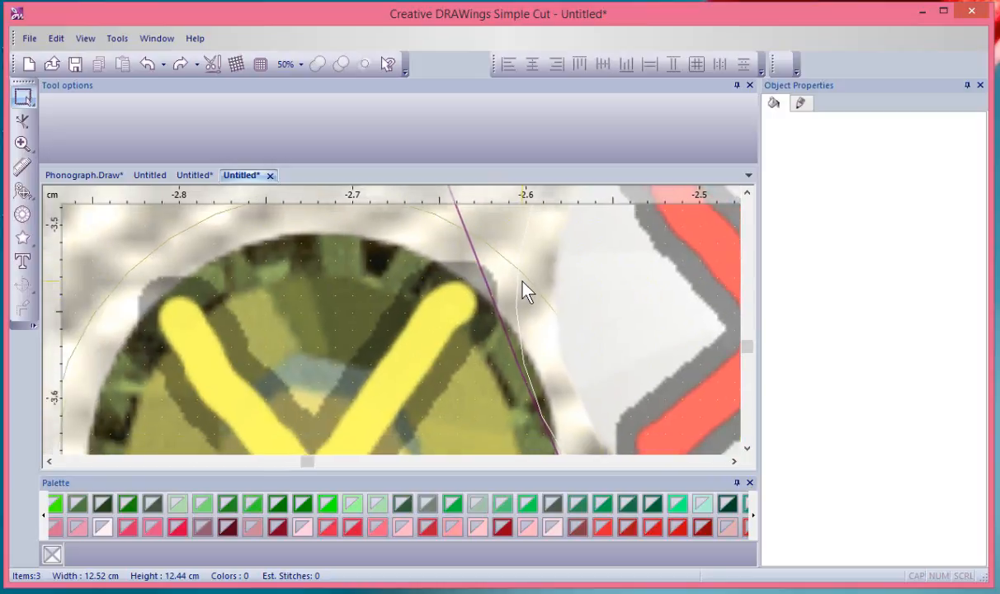
pyautogui.scroll(-3, 632, 312)
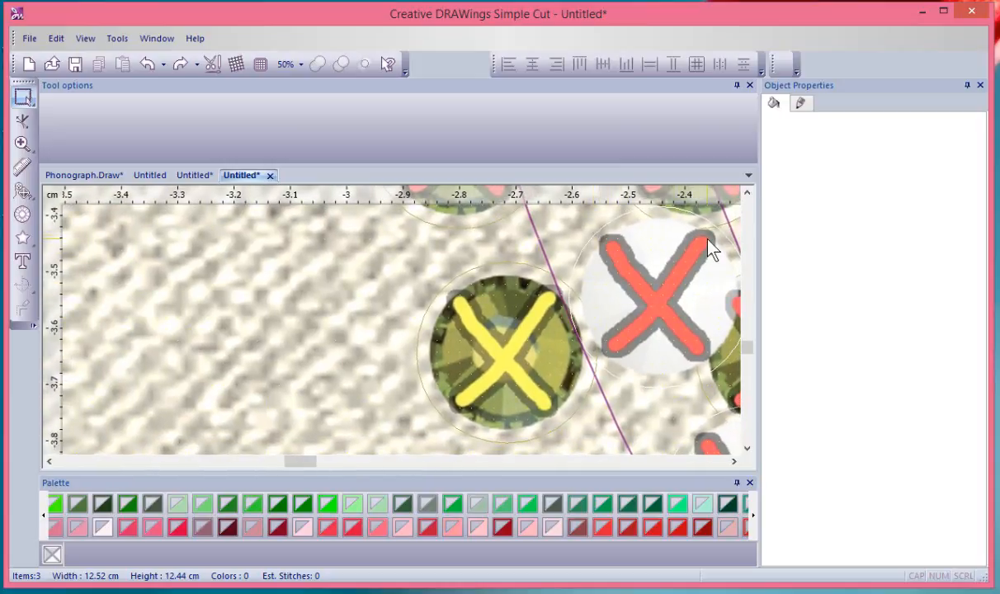
# Step: Examine the crystals marked as touching or overlapping along both white seams and across the whole ball
pyautogui.click(734, 462)
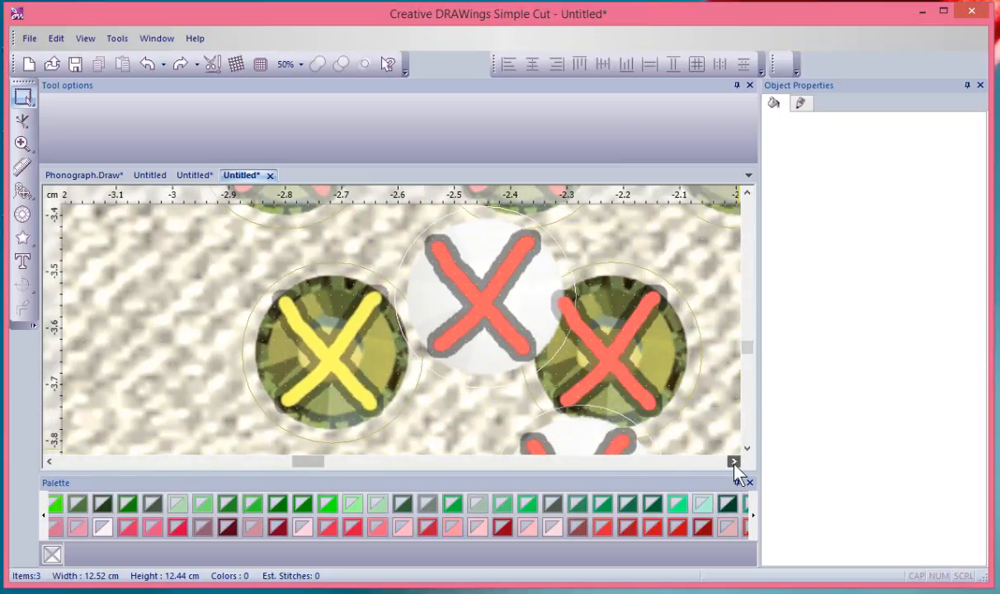
pyautogui.scroll(5, 528, 326)
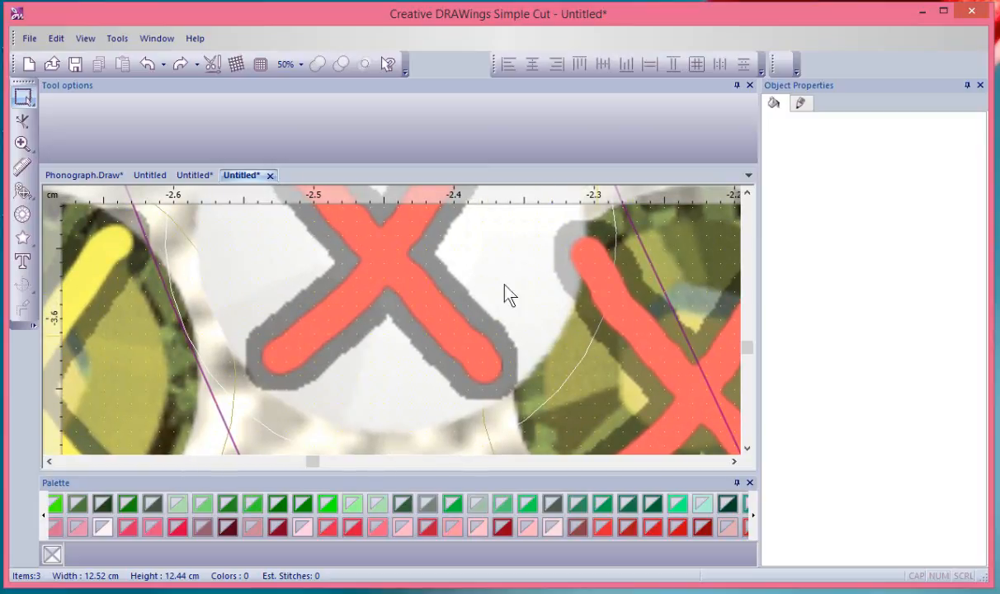
pyautogui.scroll(-1, 522, 306)
pyautogui.scroll(-3, 520, 304)
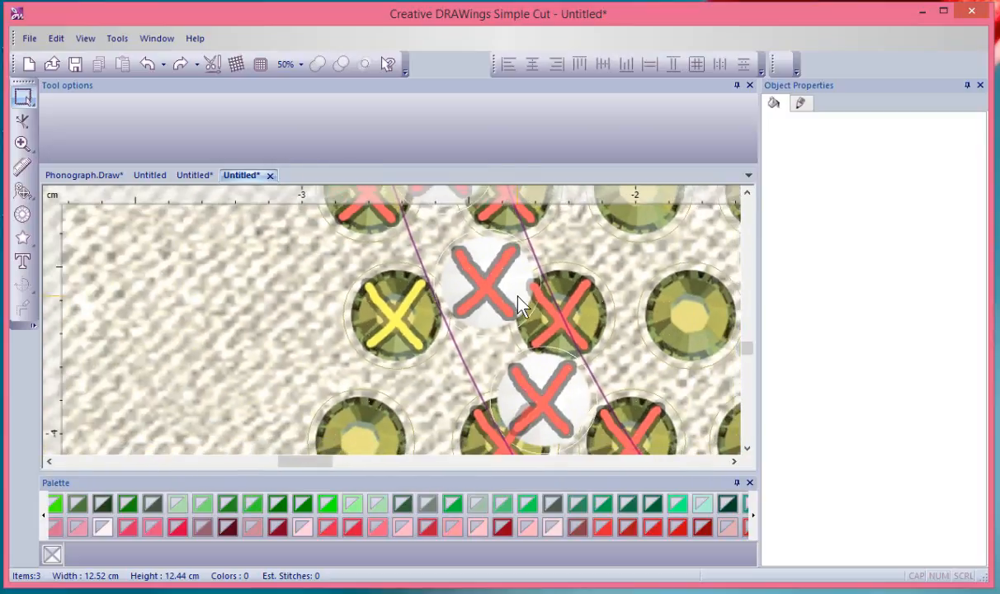
pyautogui.scroll(-5, 405, 306)
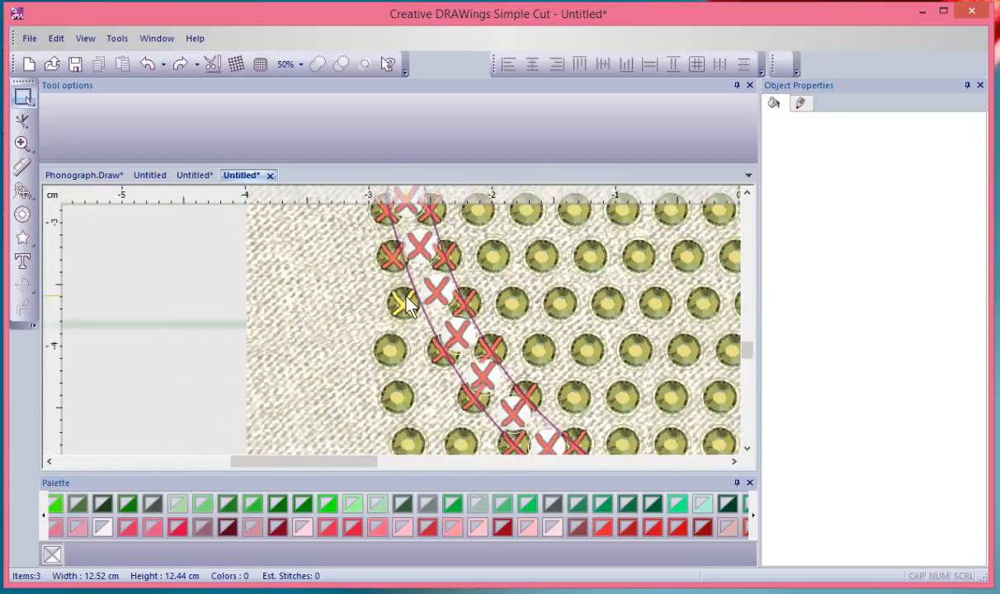
pyautogui.scroll(-2, 406, 306)
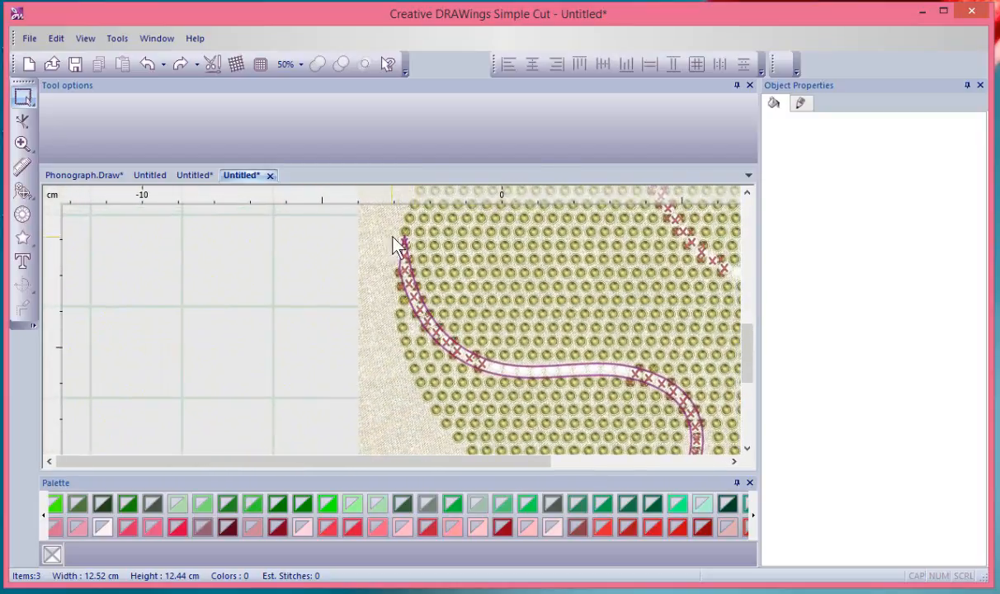
pyautogui.moveTo(747, 390); pyautogui.dragTo(753, 353)
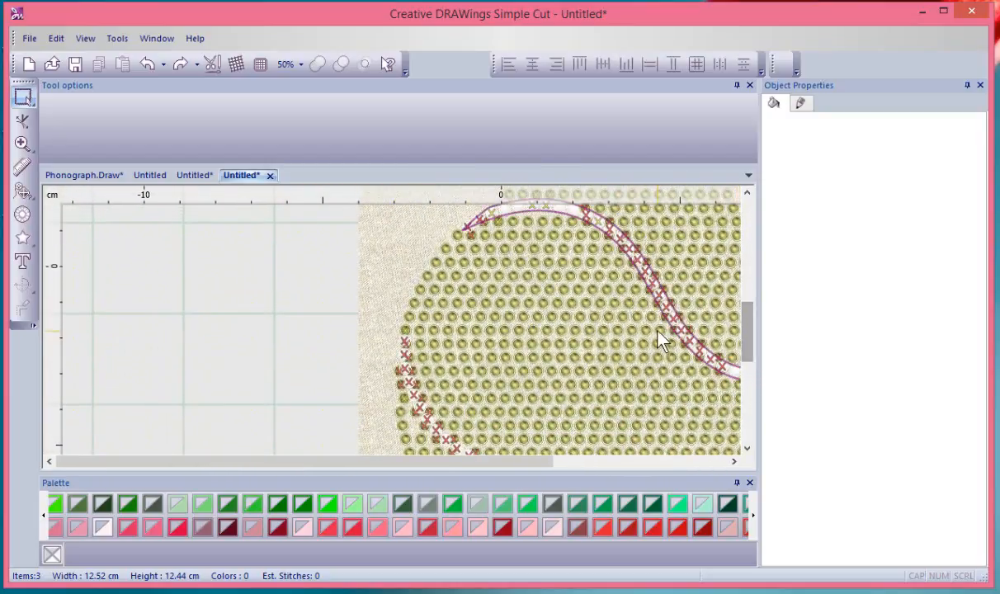
pyautogui.scroll(-2, 660, 332)
pyautogui.moveTo(483, 463); pyautogui.dragTo(576, 460)
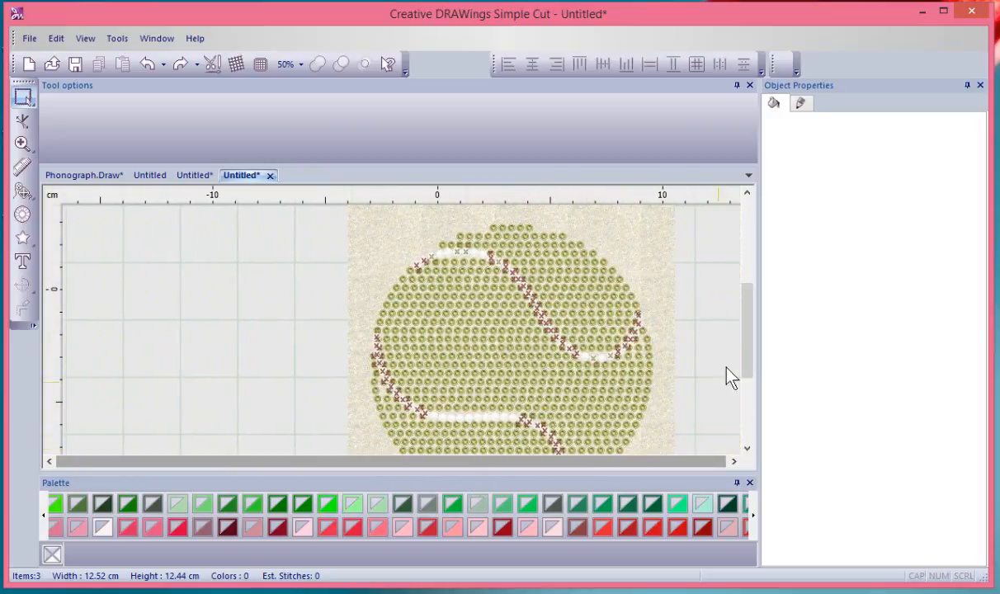
pyautogui.moveTo(750, 335)
pyautogui.mouseDown()
pyautogui.moveTo(753, 350)
pyautogui.moveTo(751, 339)
pyautogui.mouseUp()
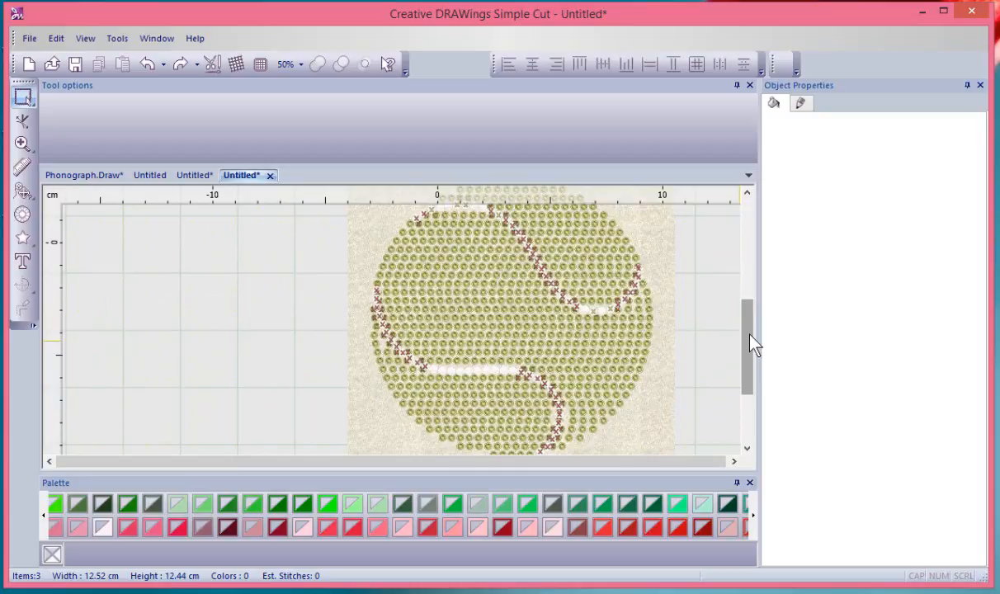
# Step: Enable the crystal fill offset on the ball's full green circle and set it to -1.0 mm
pyautogui.click(456, 269)
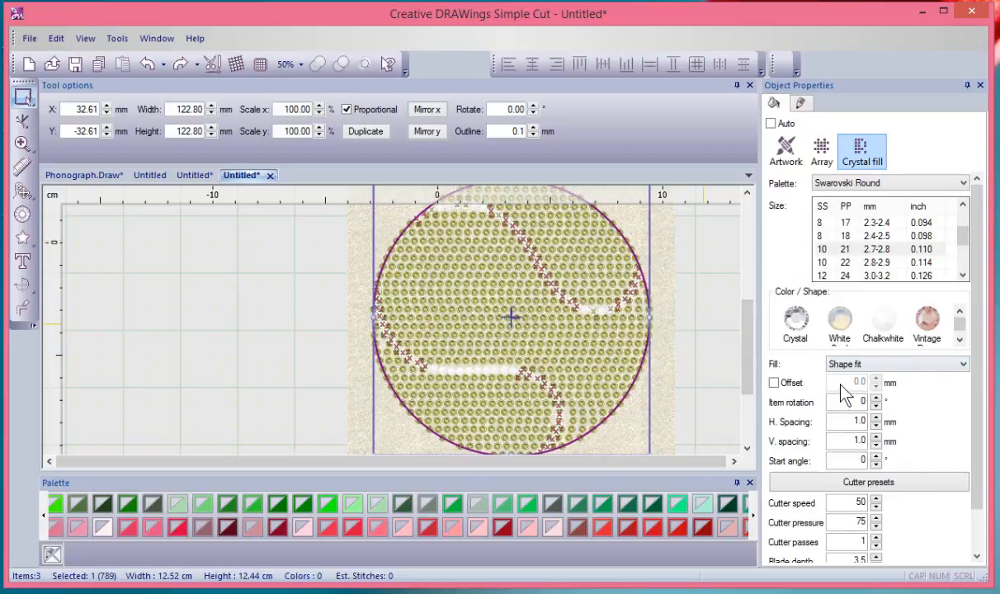
pyautogui.click(774, 383)
pyautogui.doubleClick(858, 382)
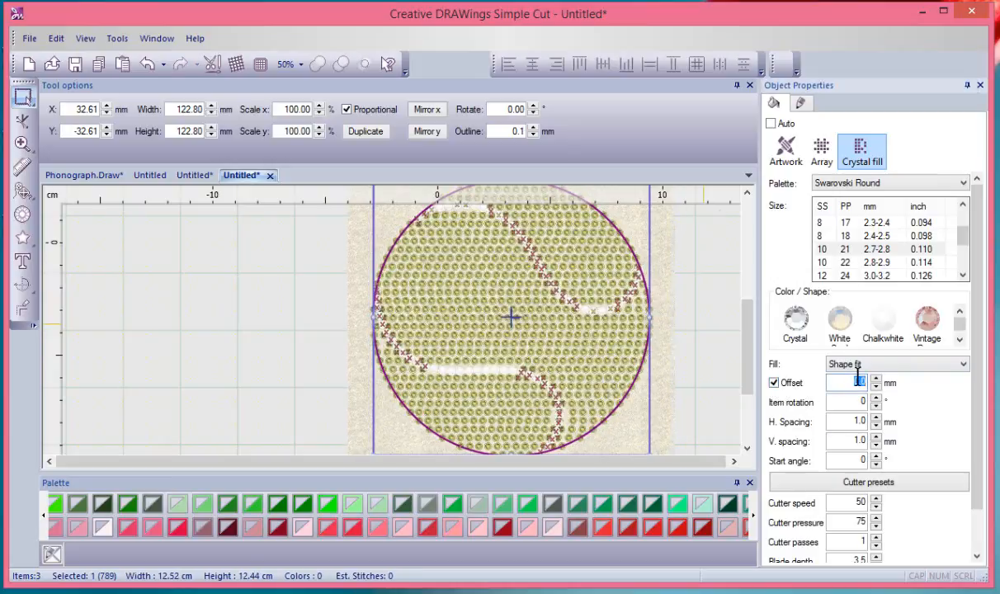
pyautogui.write('-1')
pyautogui.press('Return')
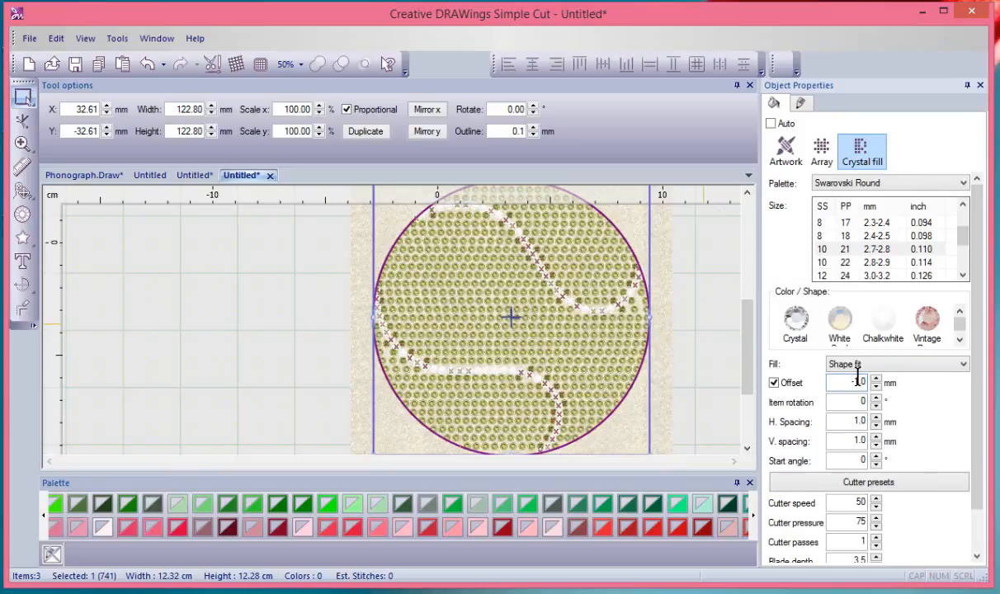
pyautogui.click(257, 353)
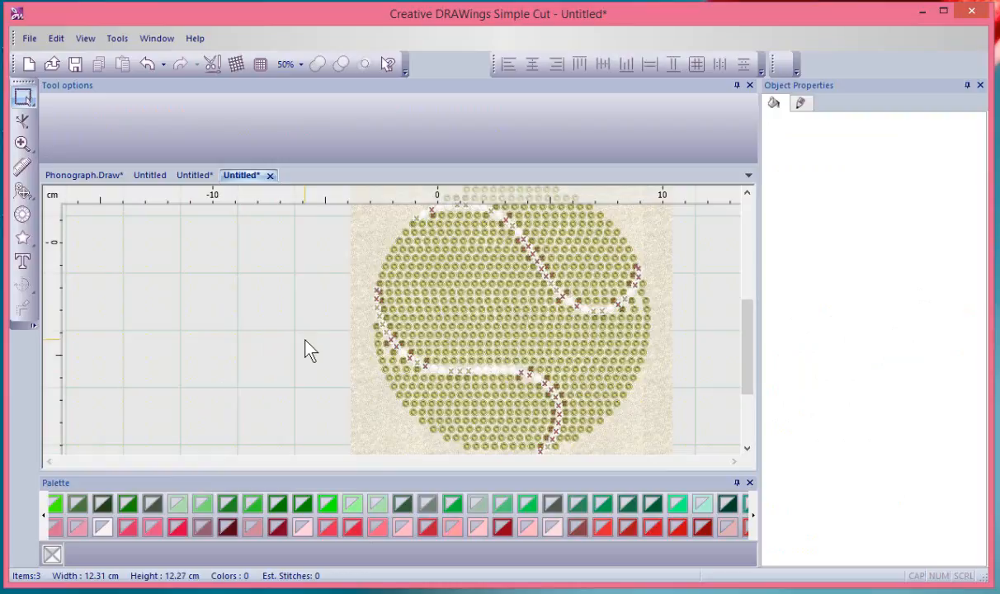
# Step: Check the marked crystals along the lower seam and set the green circle's fill offset to -2.0 mm
pyautogui.scroll(1, 305, 340)
pyautogui.scroll(3, 545, 367)
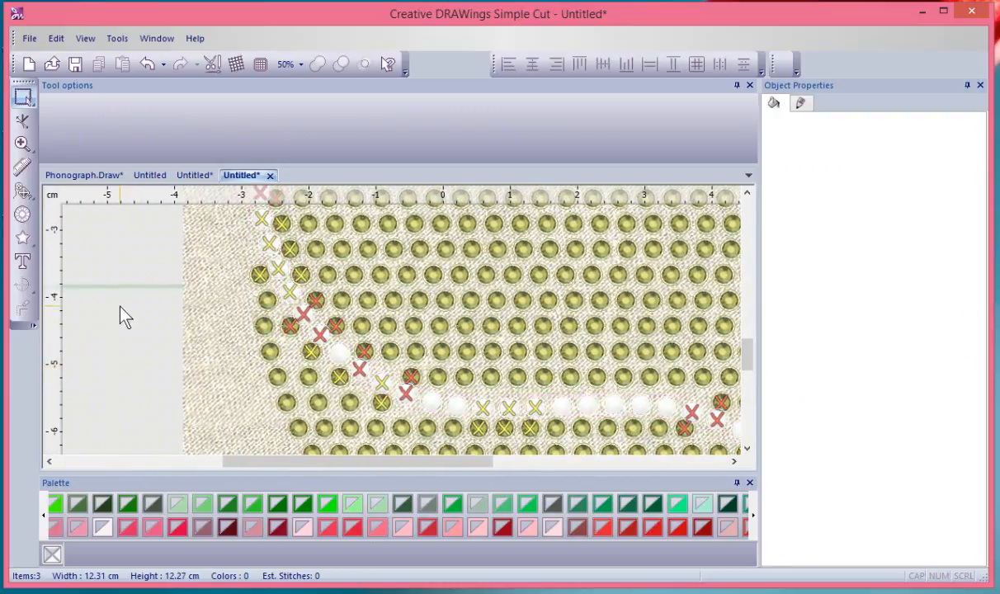
pyautogui.scroll(1, 121, 315)
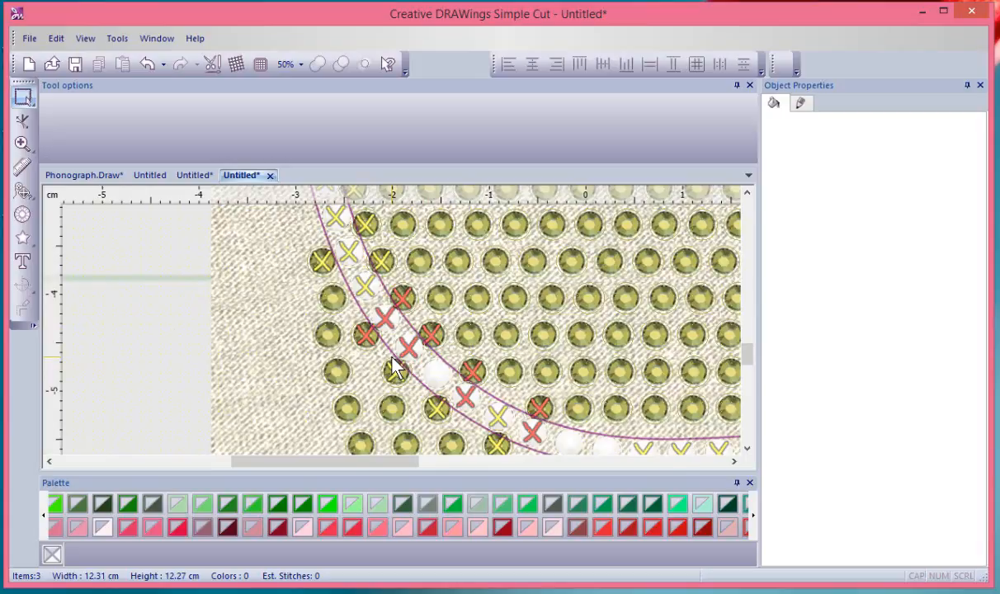
pyautogui.scroll(-4, 396, 368)
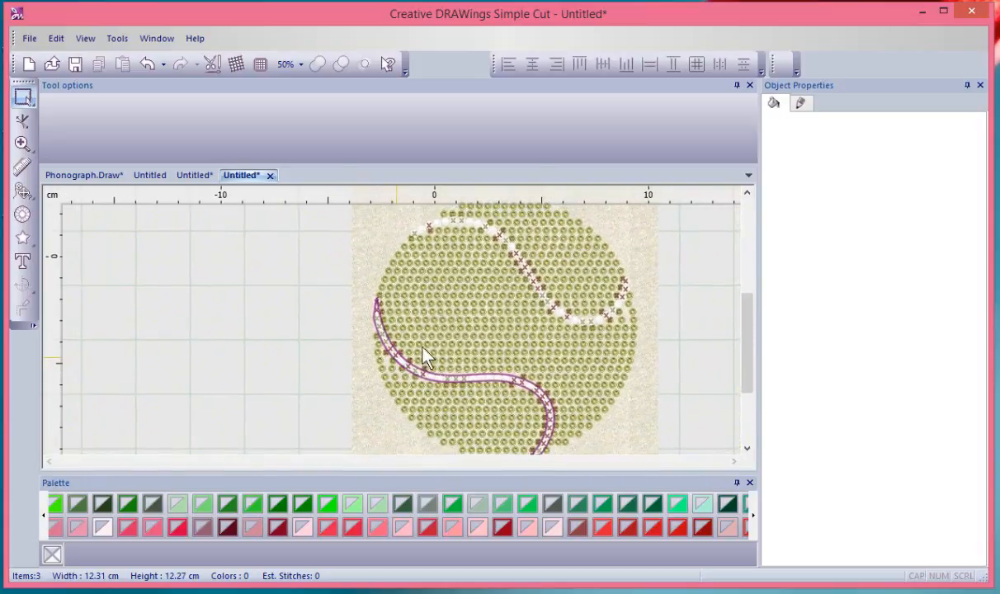
pyautogui.click(536, 321)
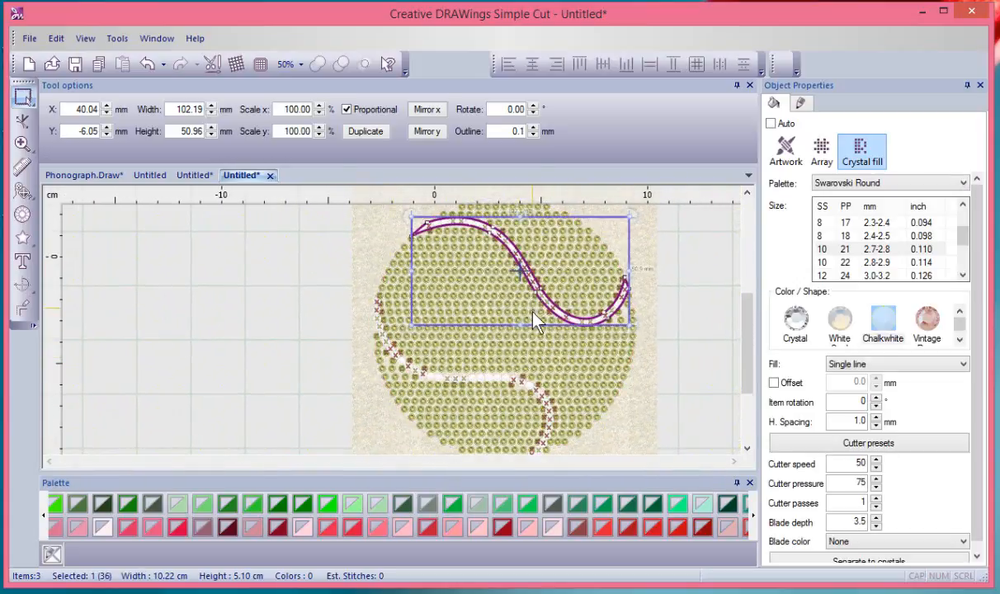
pyautogui.click(569, 369)
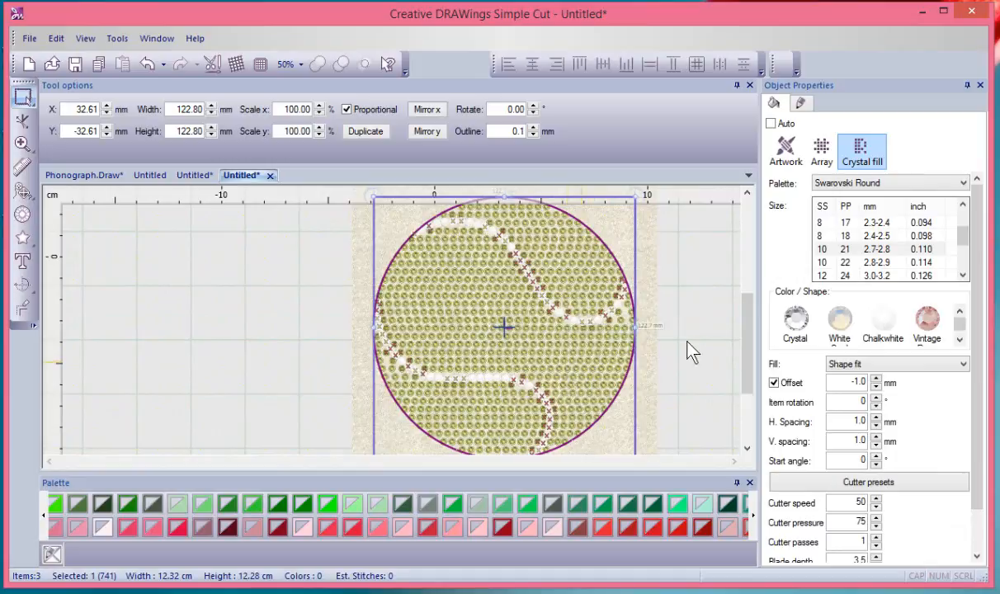
pyautogui.doubleClick(858, 382)
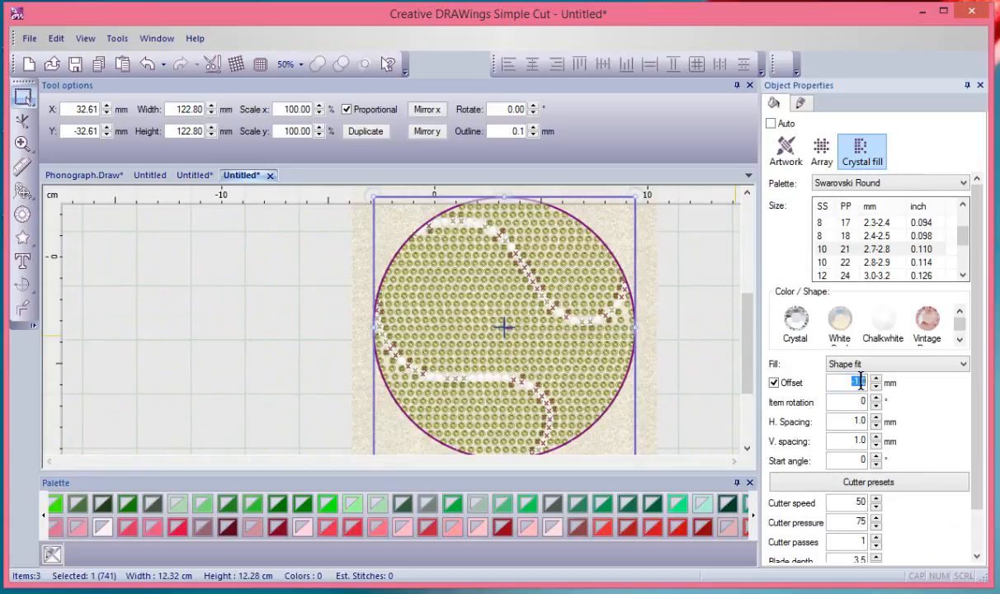
pyautogui.write('2')
pyautogui.press('Return')
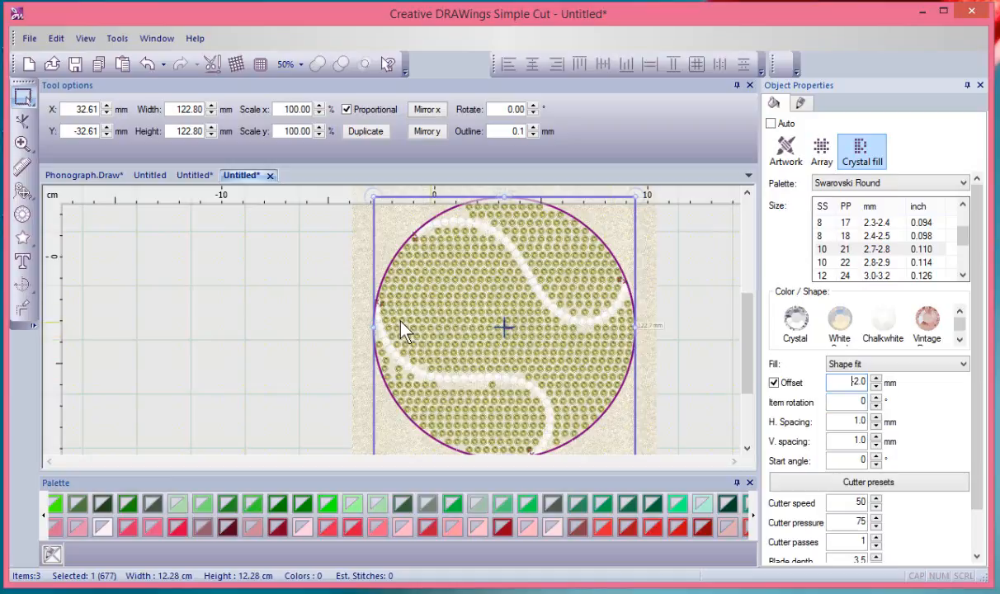
pyautogui.write('-')
# Step: Inspect the remaining red-marked crystals where the white seams meet the ball's edge, and locate the green circle's Separate to crystals option
pyautogui.scroll(5, 579, 273)
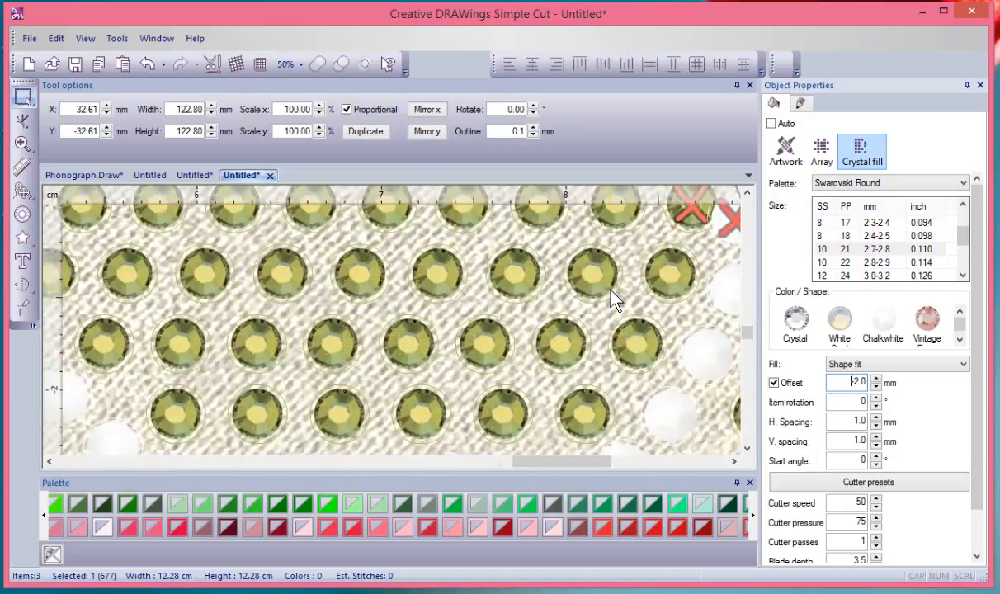
pyautogui.scroll(-1, 612, 291)
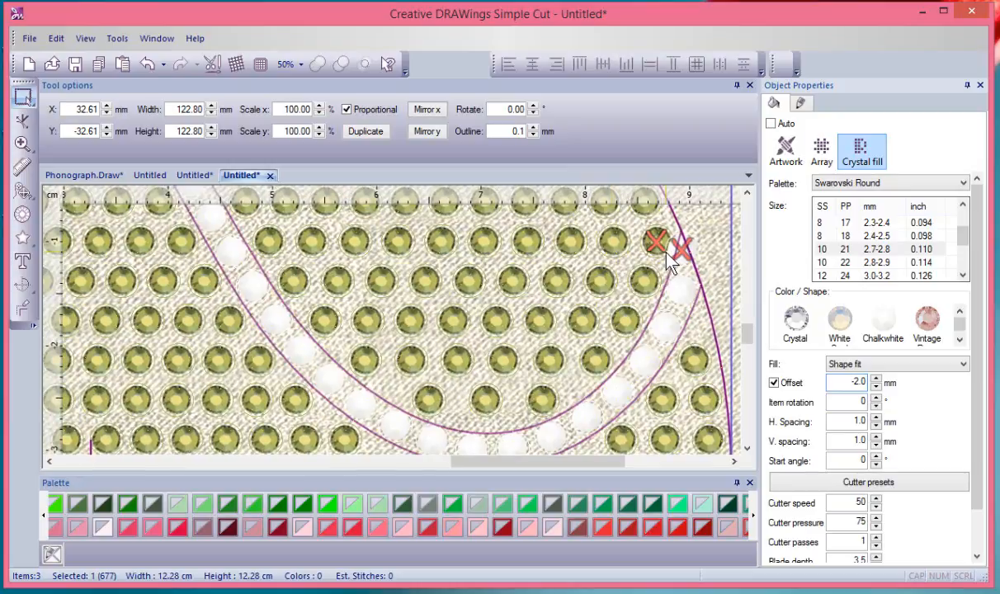
pyautogui.scroll(-5, 667, 257)
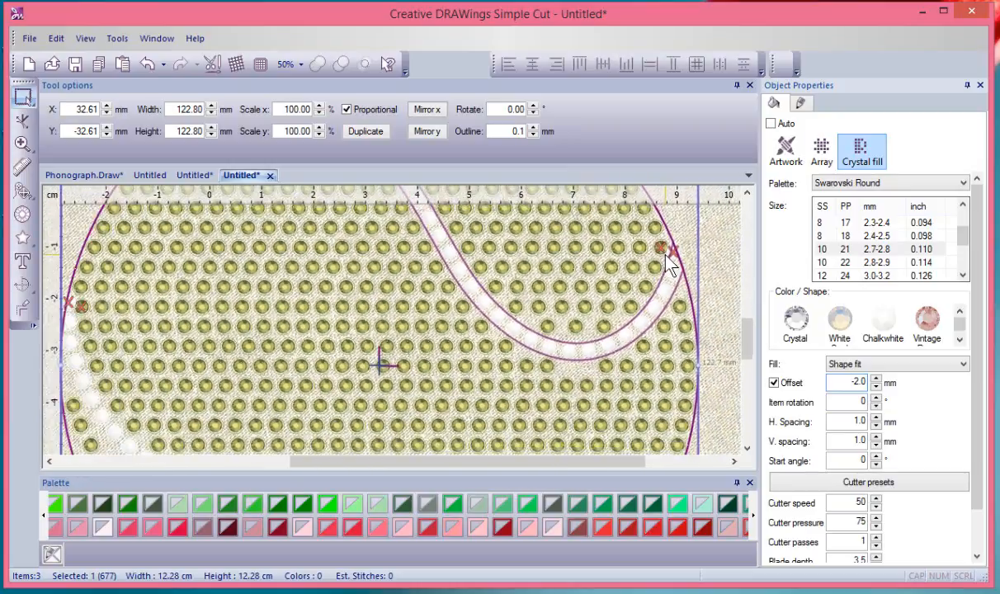
pyautogui.moveTo(748, 338); pyautogui.dragTo(748, 324)
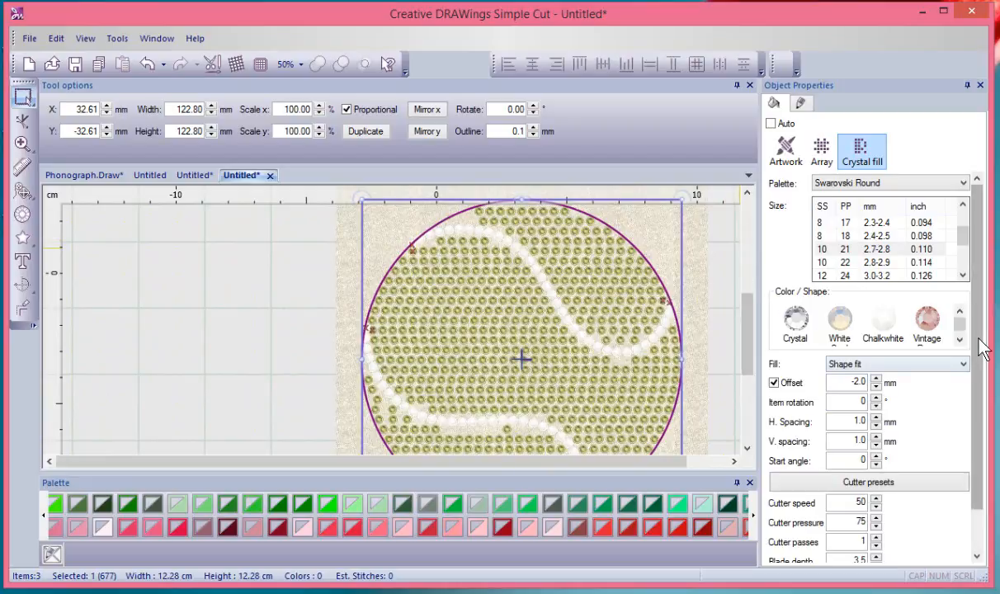
pyautogui.moveTo(980, 345); pyautogui.dragTo(980, 422)
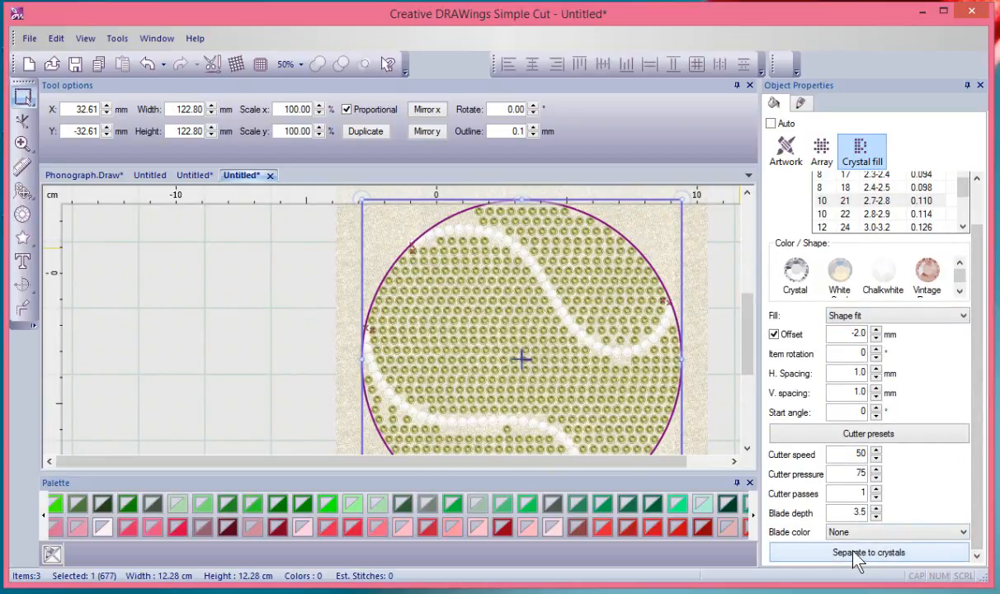
pyautogui.click(259, 283)
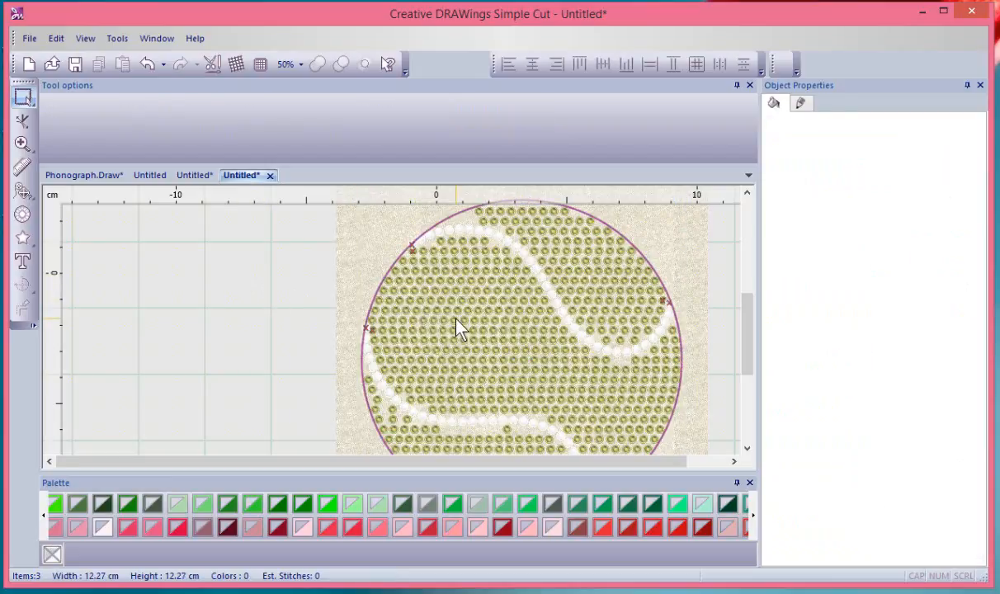
pyautogui.click(460, 328)
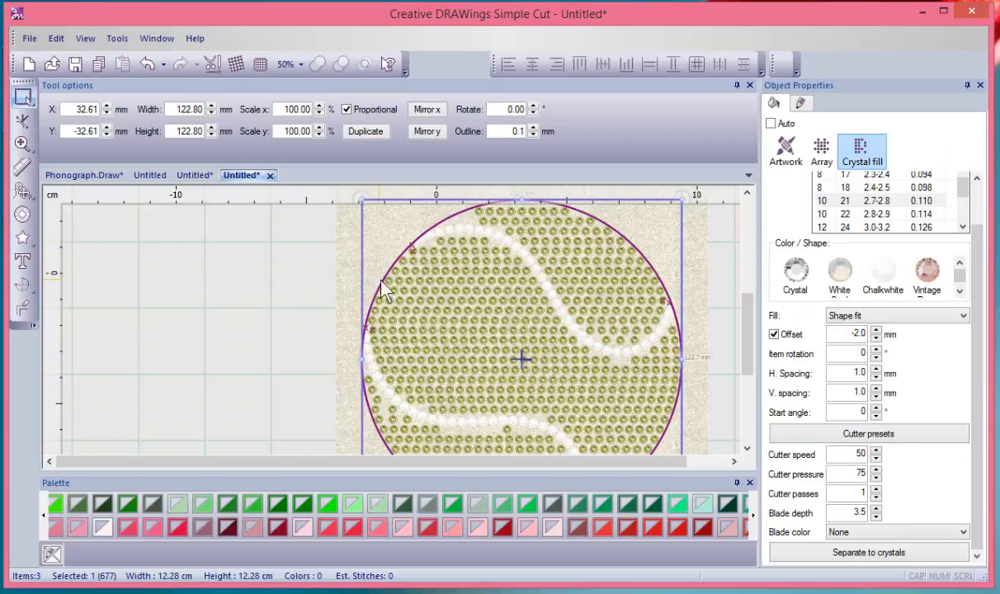
pyautogui.click(305, 301)
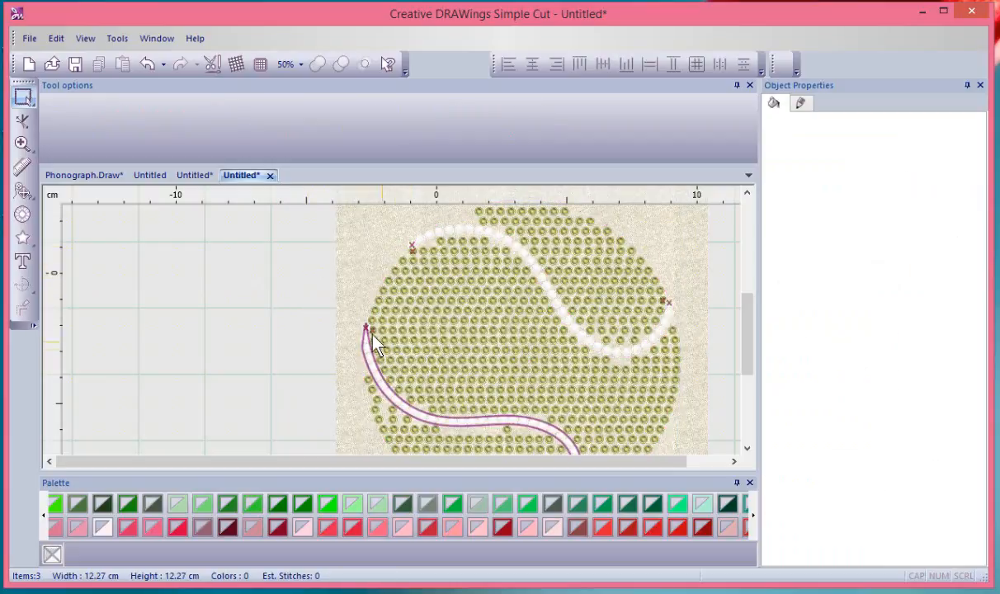
pyautogui.scroll(5, 373, 335)
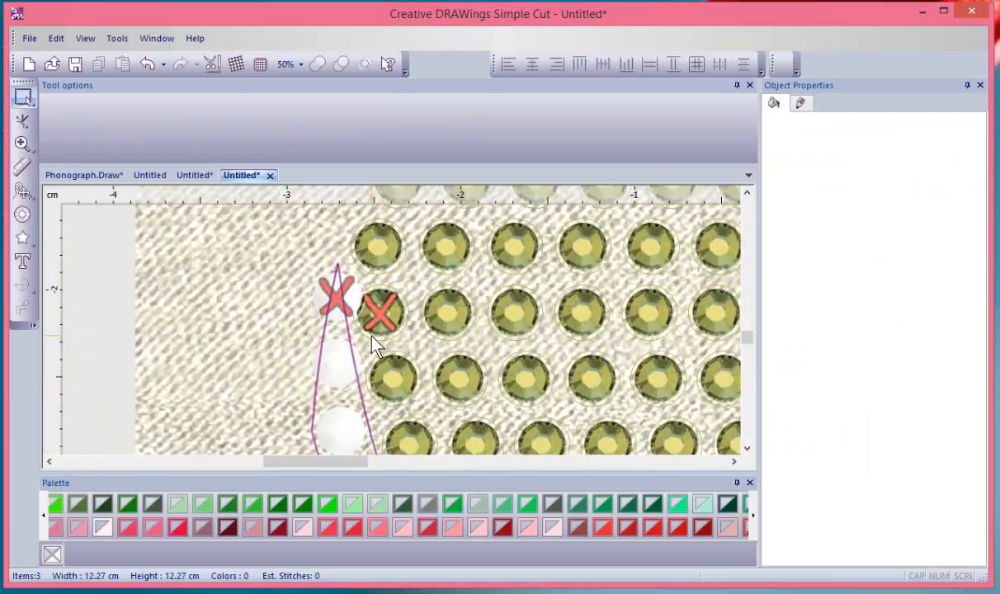
pyautogui.scroll(2, 373, 337)
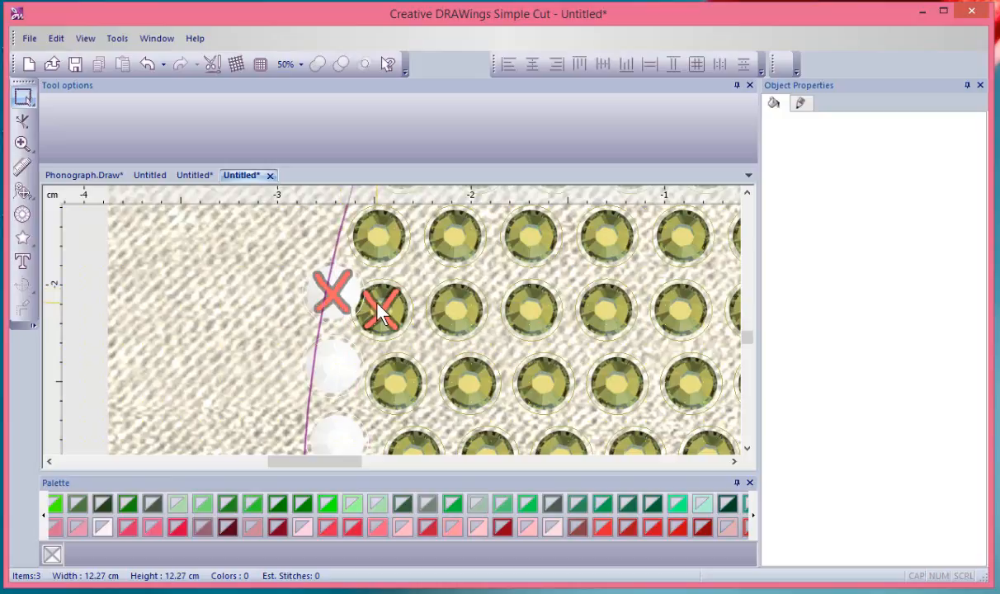
pyautogui.scroll(-5, 380, 312)
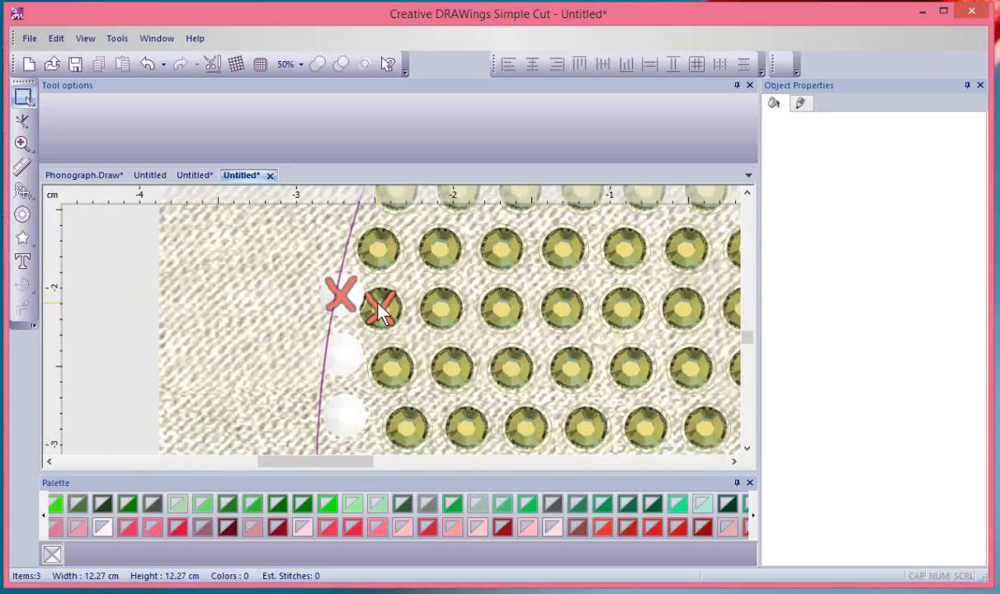
pyautogui.scroll(-6, 380, 312)
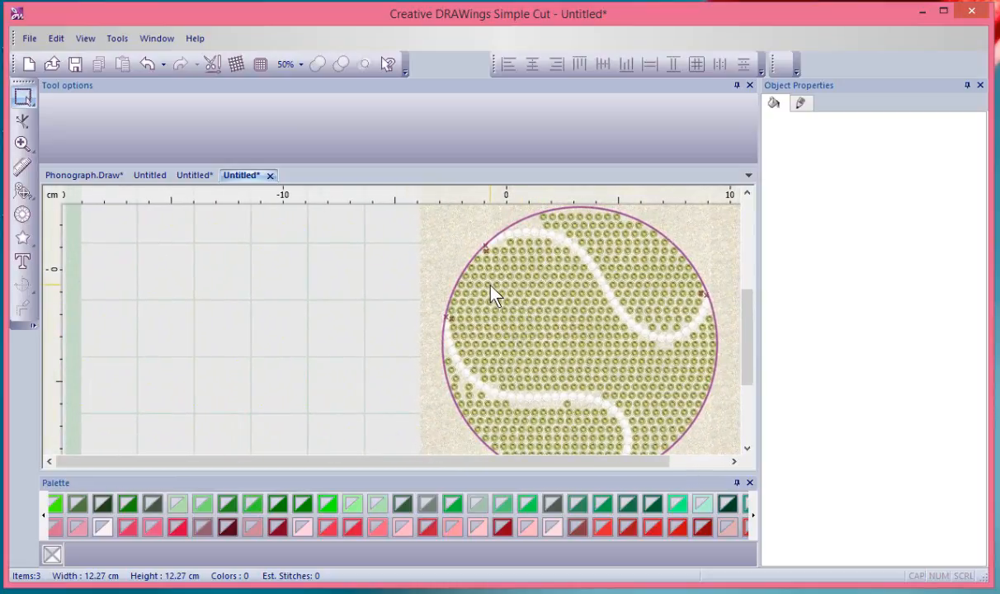
# Step: Change the green circle's crystal fill type to Rectangle and deselect it to view the whole ball
pyautogui.click(491, 289)
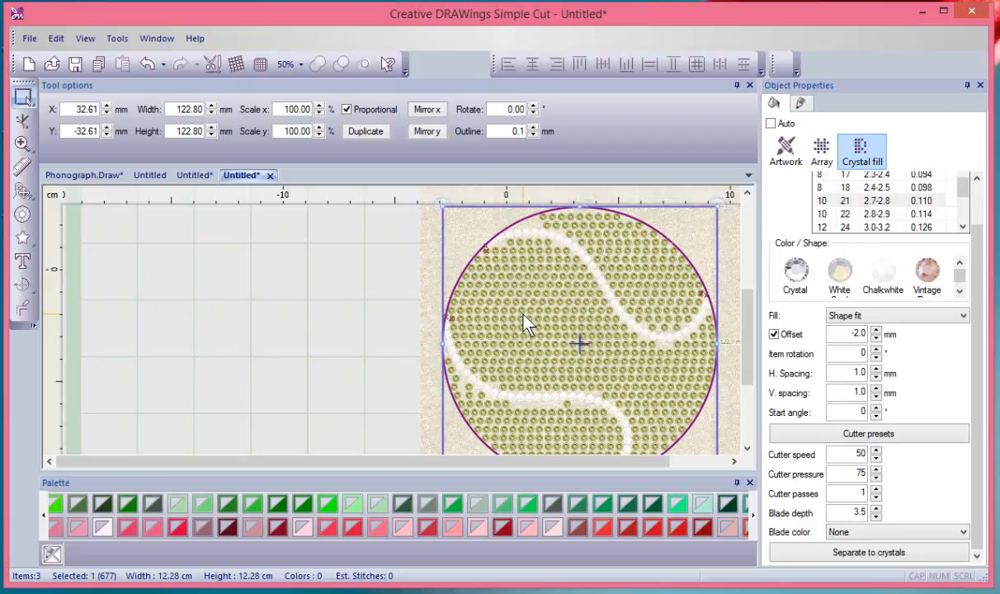
pyautogui.click(871, 317)
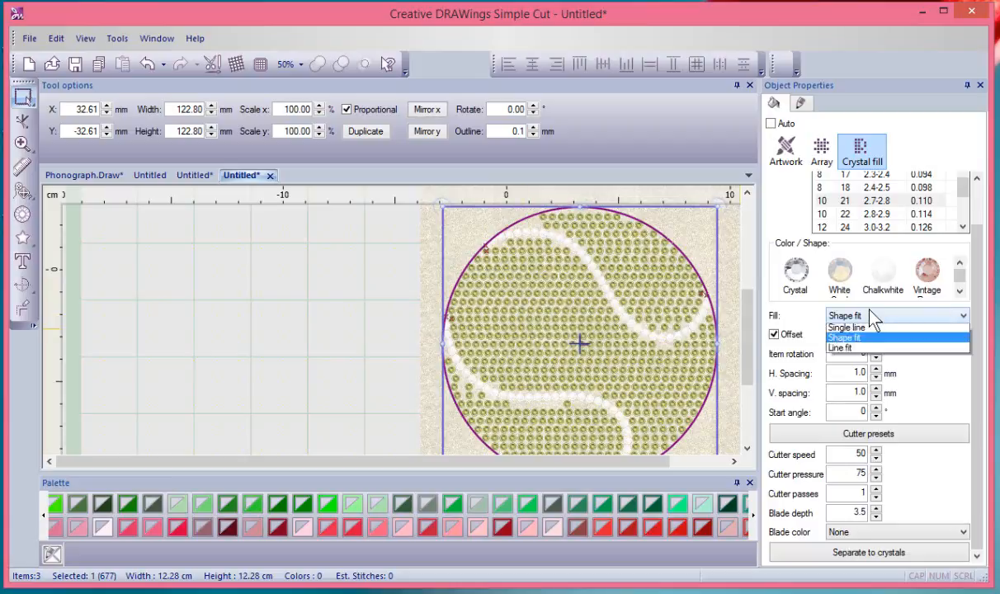
pyautogui.click(858, 327)
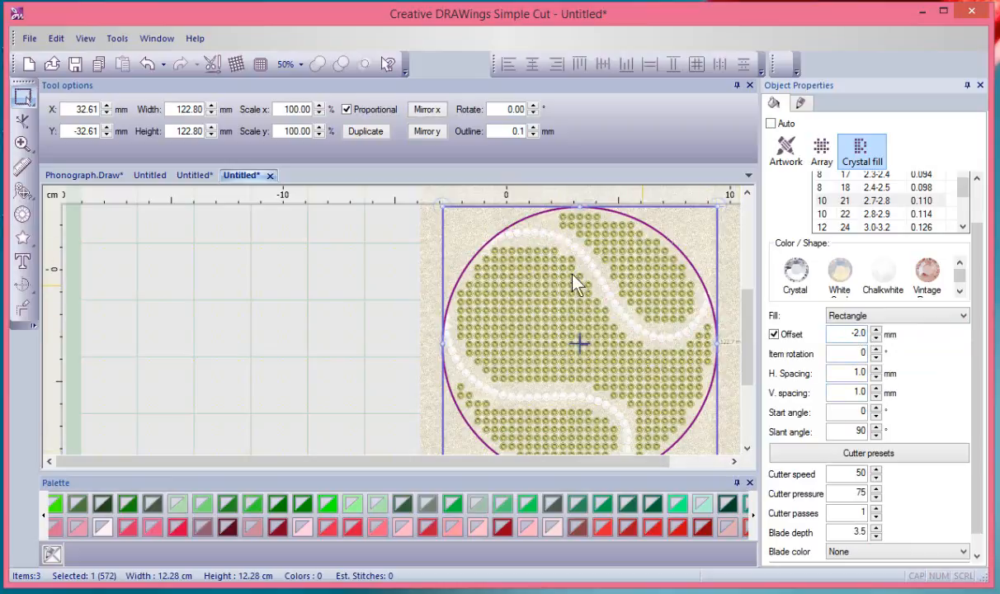
pyautogui.click(364, 341)
pyautogui.scroll(-4, 358, 332)
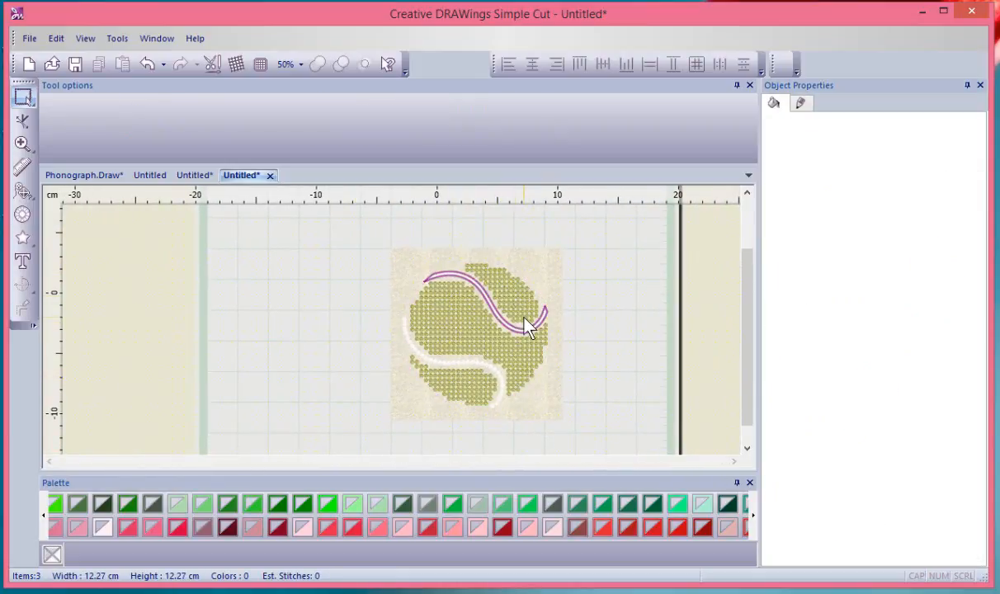
# Step: Select the ball's full green circle and set its crystal fill offset to -1.0 mm
pyautogui.scroll(5, 608, 351)
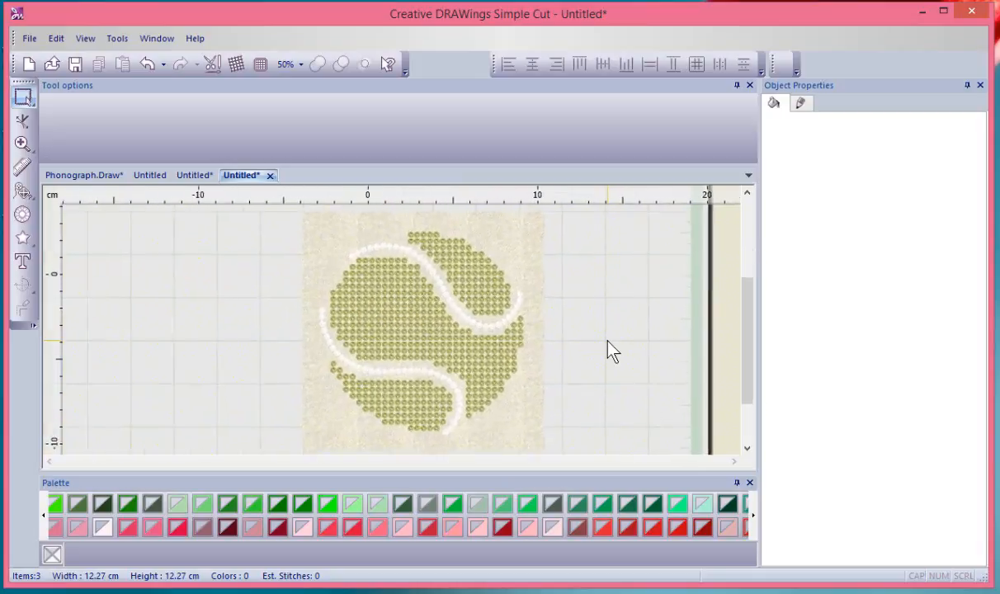
pyautogui.scroll(-3, 164, 288)
pyautogui.click(163, 259)
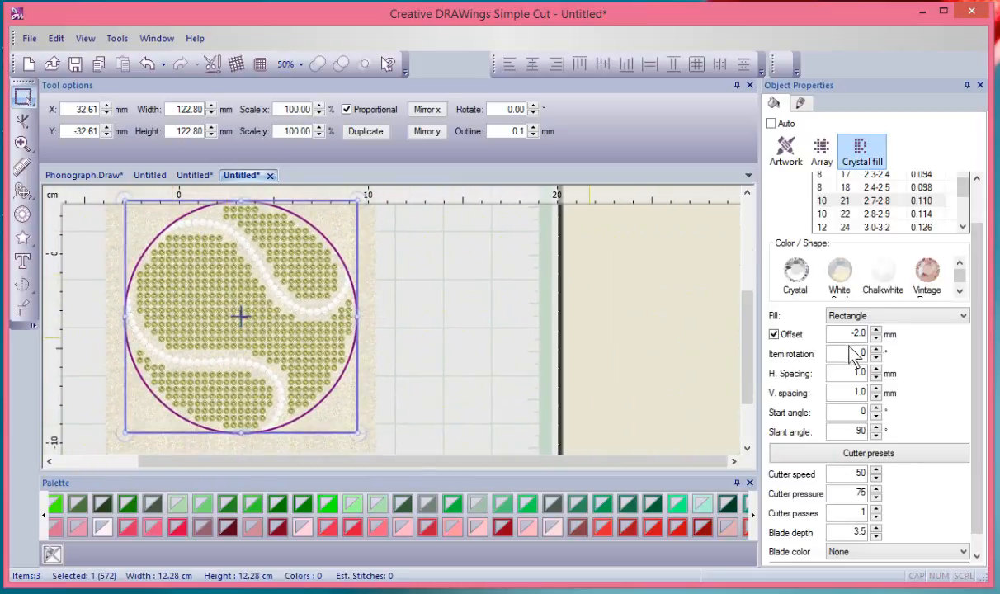
pyautogui.doubleClick(859, 334)
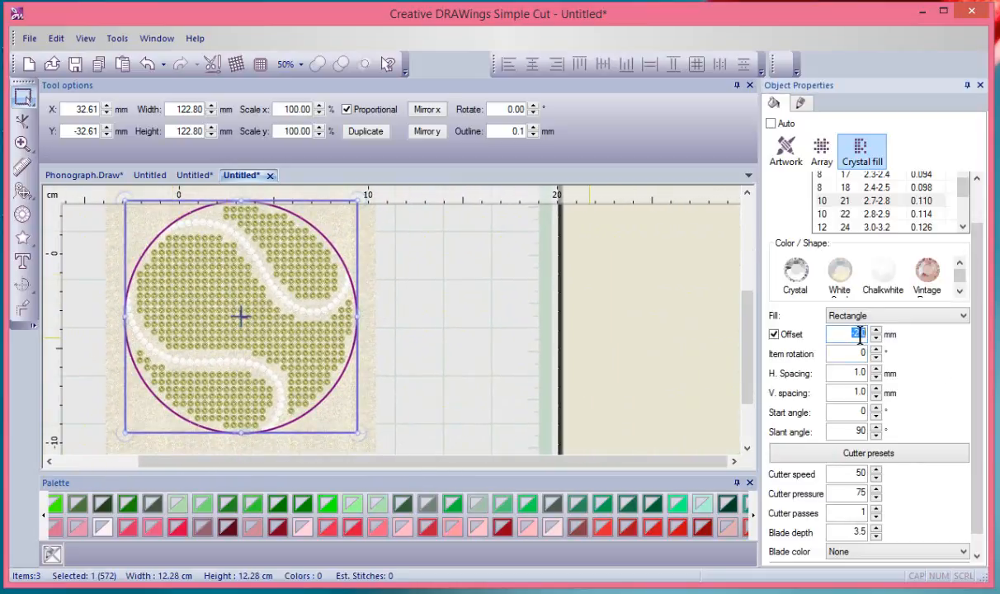
pyautogui.press('Return')
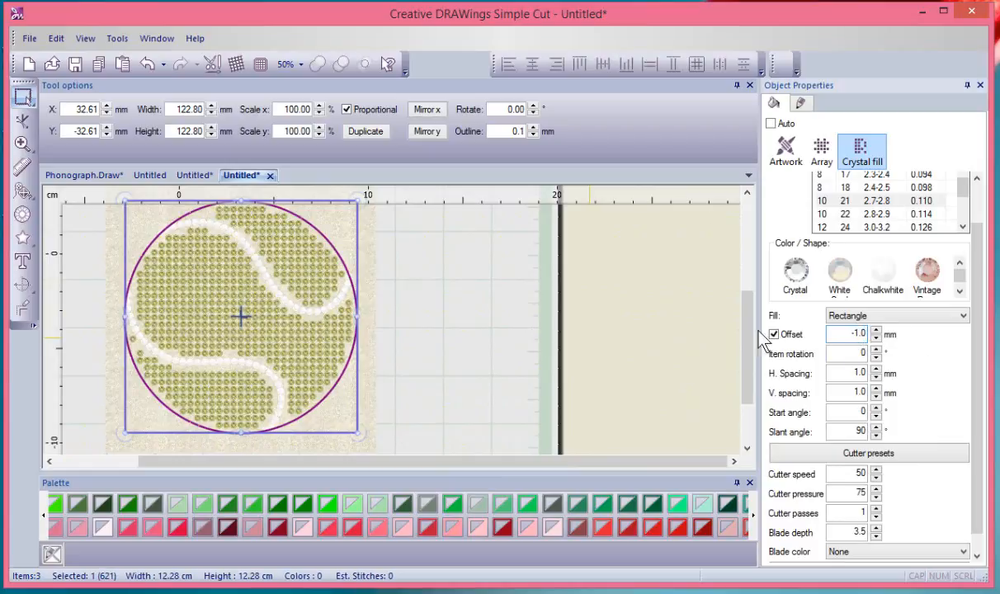
# Step: Set the green circle's crystal fill offset to 0 mm
pyautogui.click(858, 333)
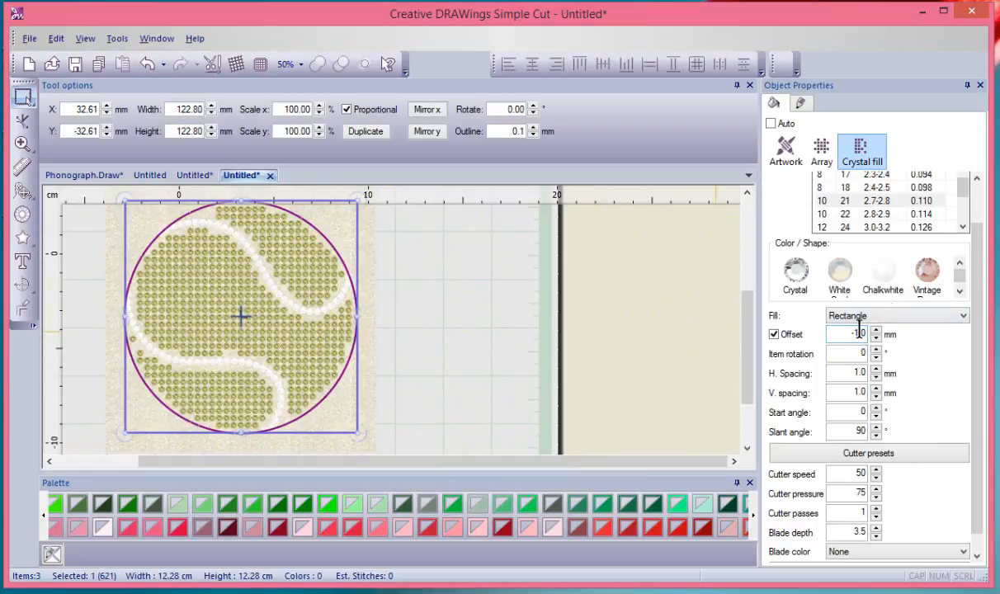
pyautogui.doubleClick(858, 331)
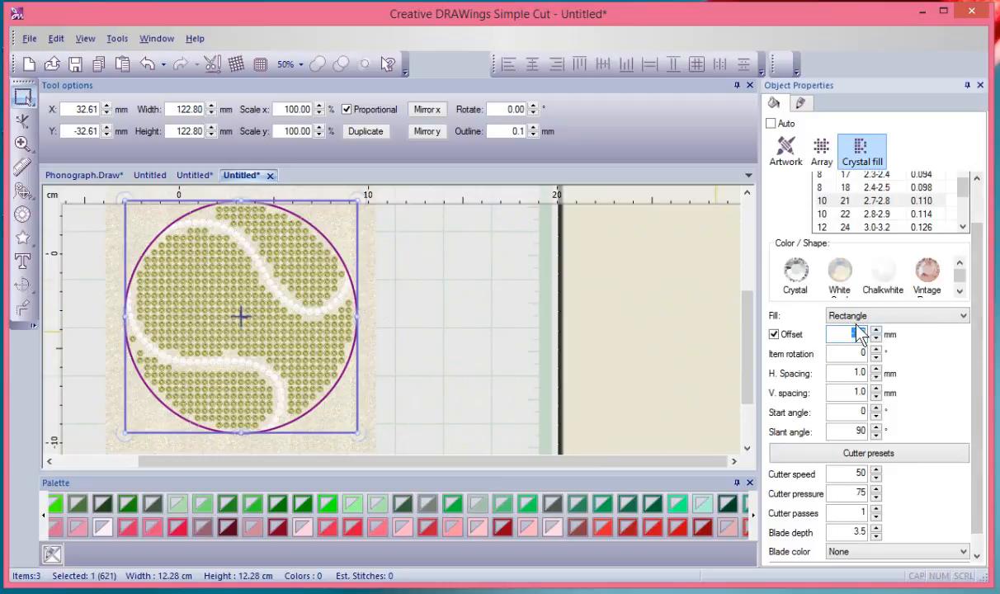
pyautogui.write('0')
pyautogui.press('Return')
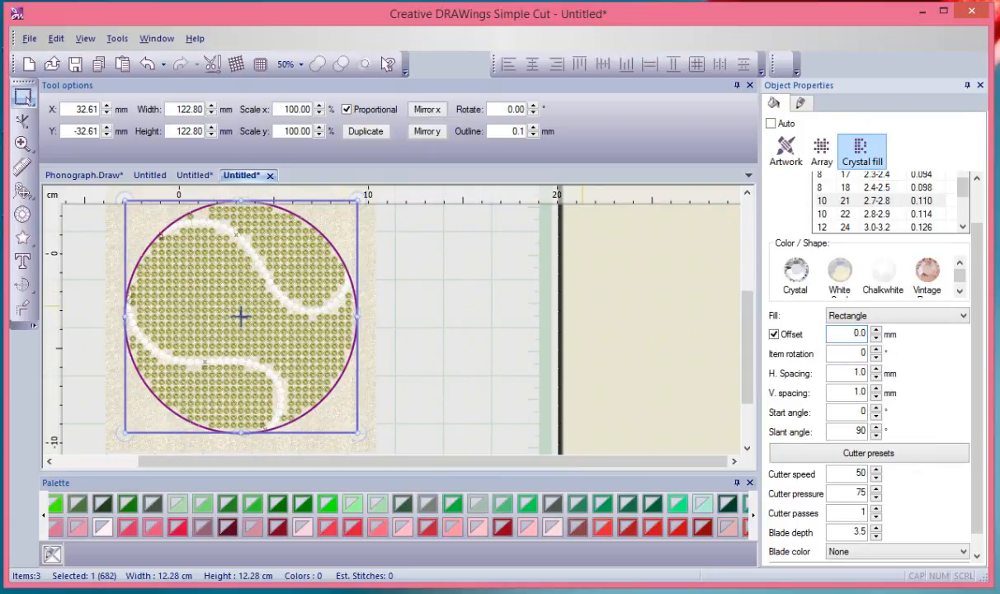
# Step: Change the green circle's crystal fill type to Shape fit with an offset of -2.0 mm
pyautogui.click(887, 317)
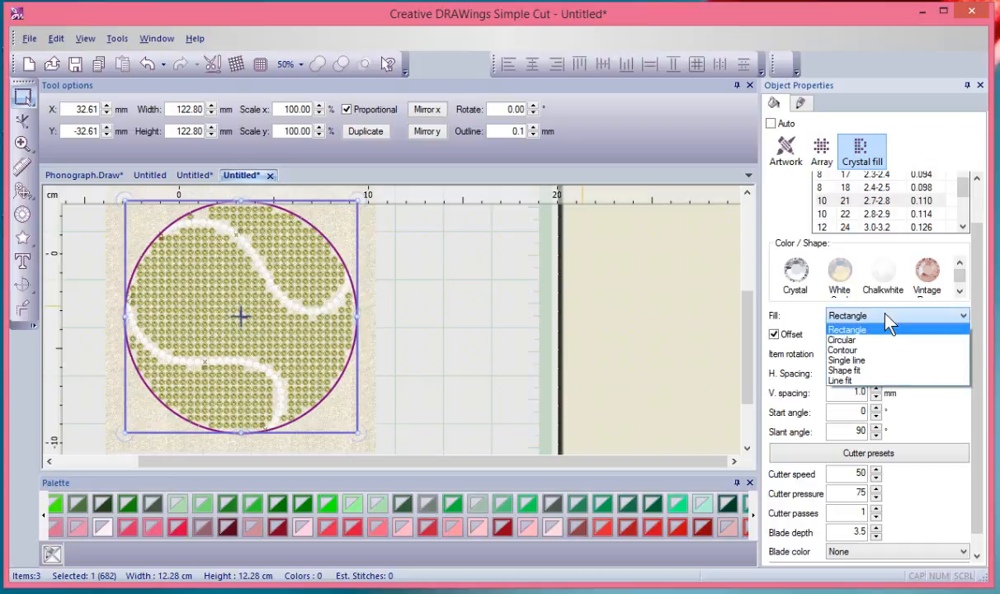
pyautogui.click(872, 372)
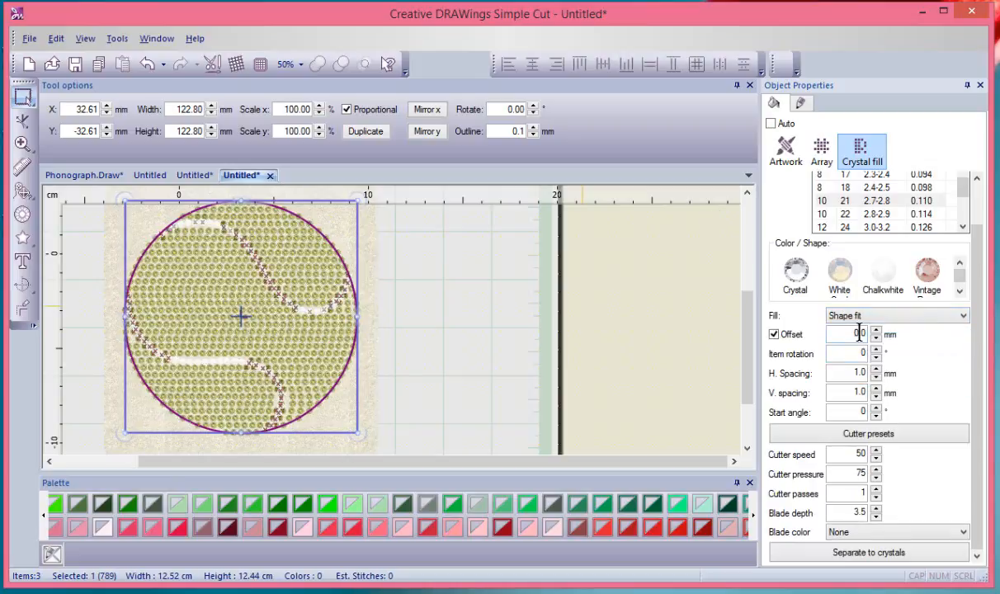
pyautogui.doubleClick(859, 332)
pyautogui.write('-2')
pyautogui.press('Return')
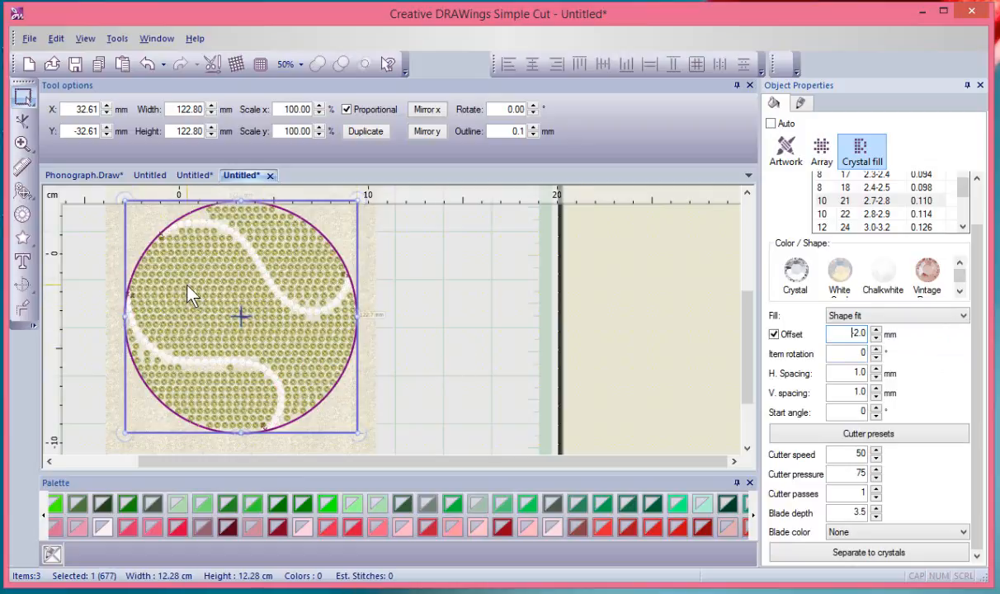
# Step: Separate the green circle's fill into crystals and check how they are grouped, then deselect them
pyautogui.click(873, 553)
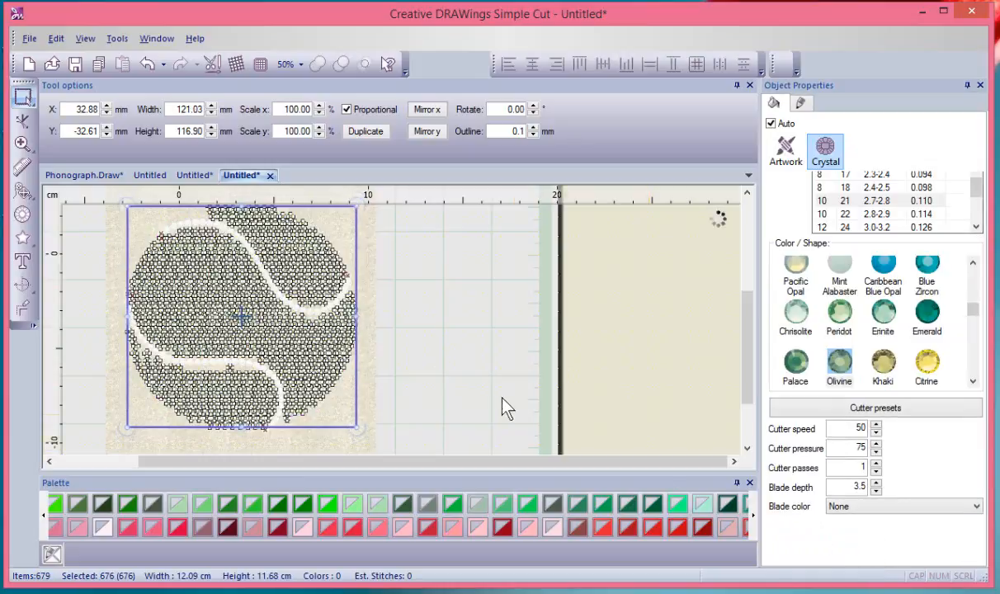
pyautogui.click(96, 273)
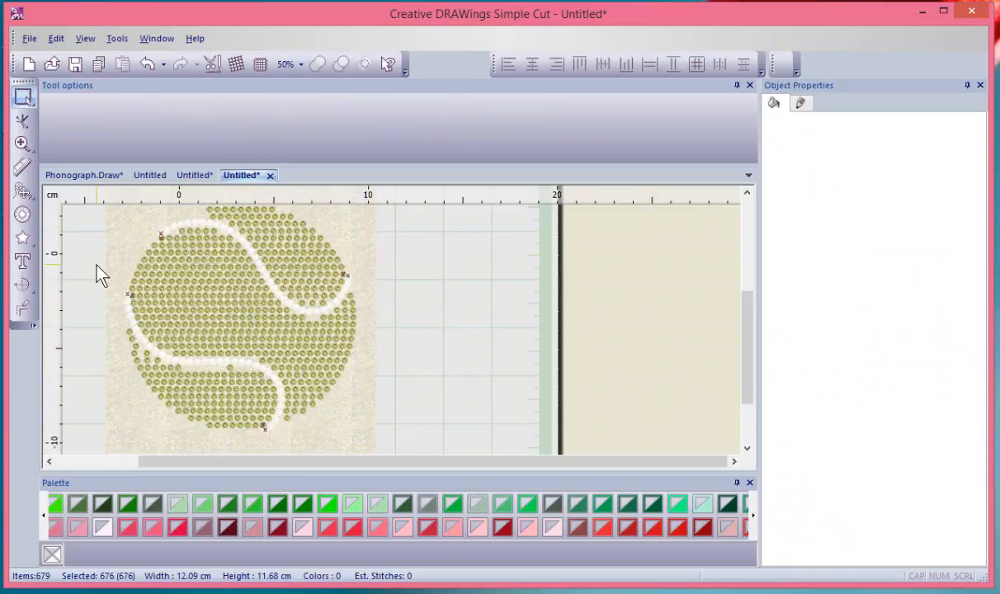
pyautogui.scroll(3, 99, 274)
pyautogui.click(353, 312)
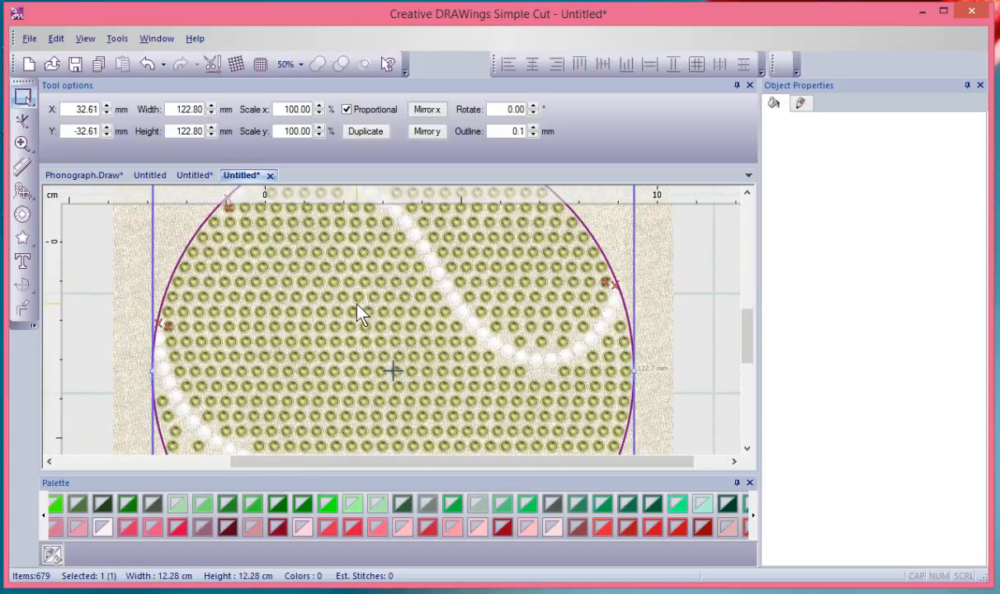
pyautogui.click(350, 315)
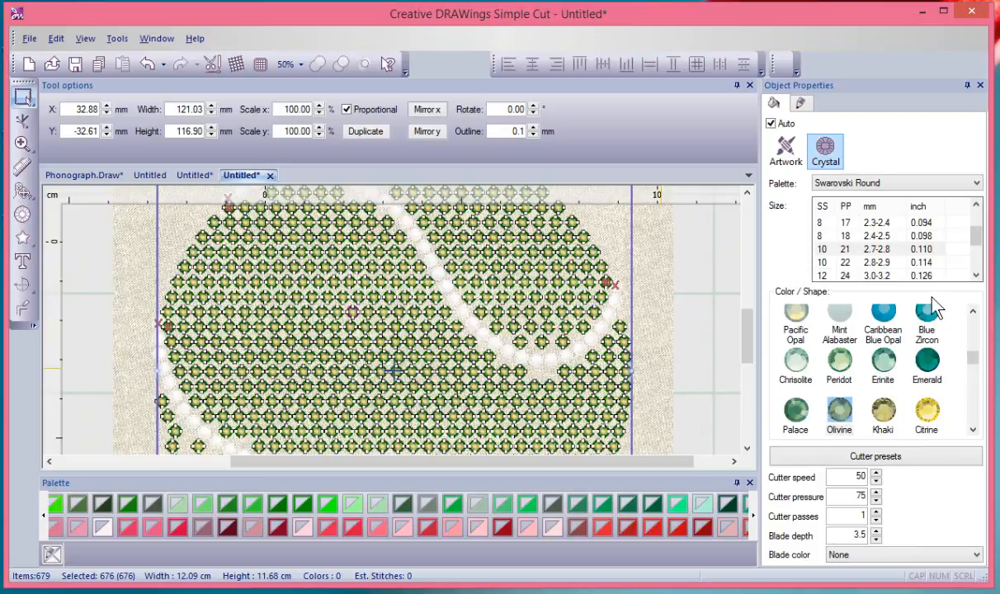
pyautogui.click(64, 322)
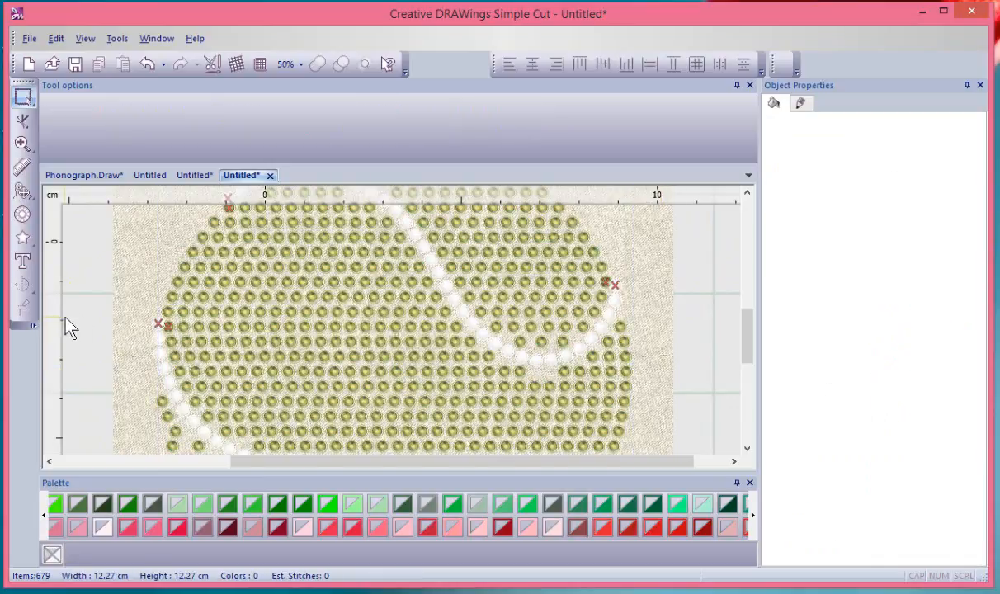
# Step: Ungroup the separated green crystals so that each one can be edited individually, and deselect them
pyautogui.scroll(5, 241, 281)
pyautogui.rightClick(239, 276)
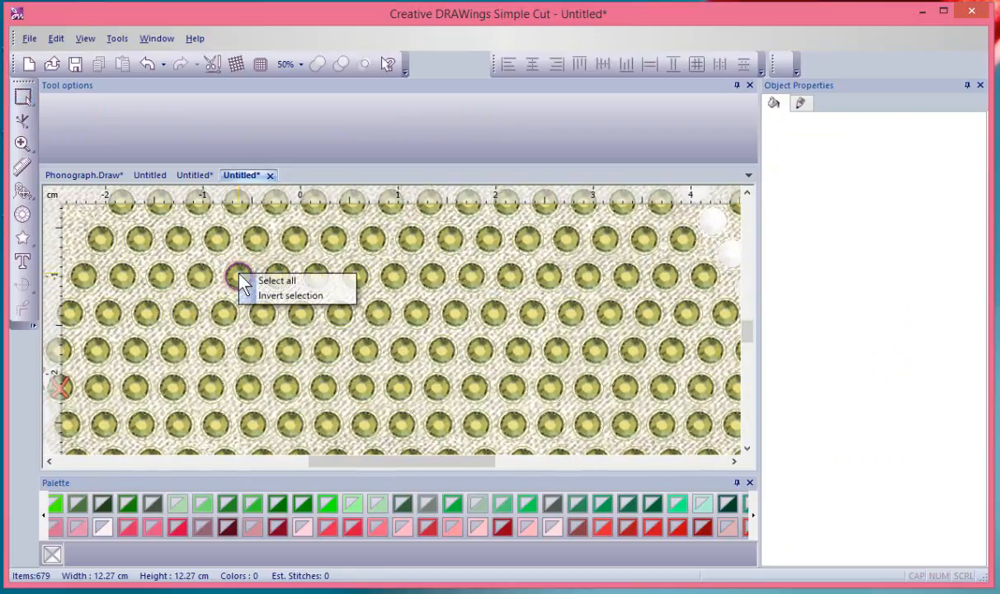
pyautogui.click(173, 320)
pyautogui.hotkey('ctrl', 'a')
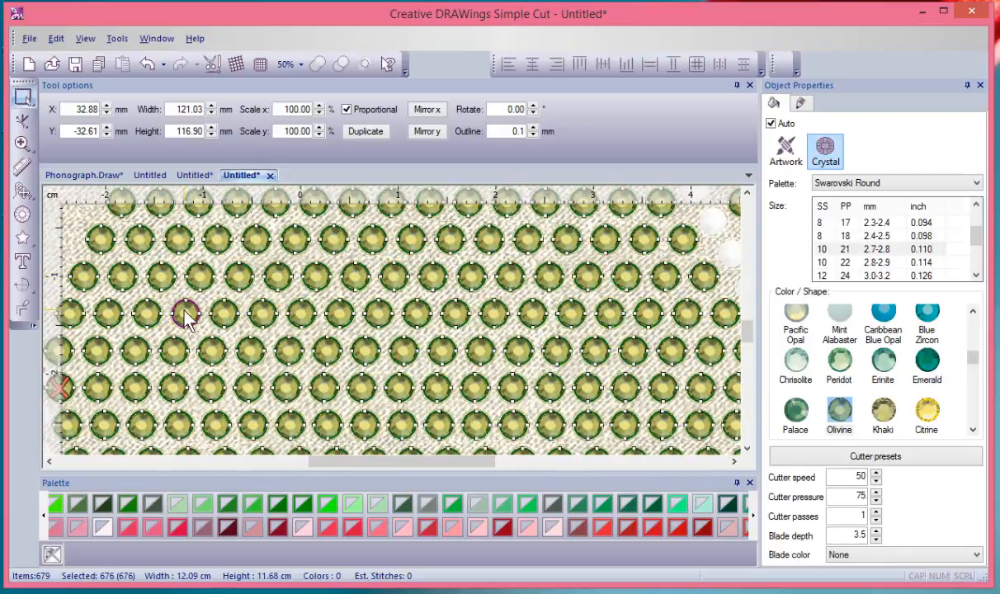
pyautogui.rightClick(186, 320)
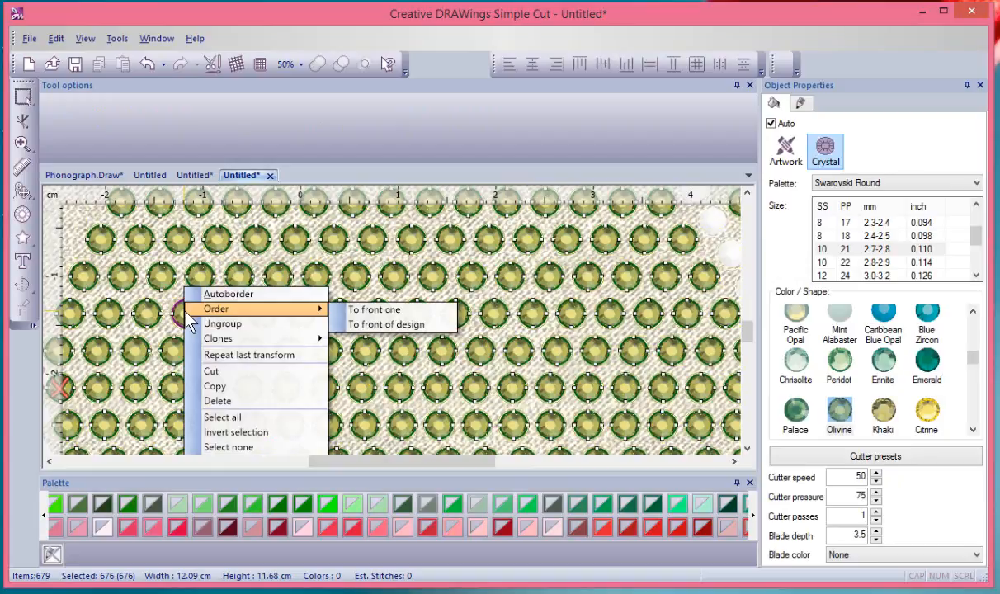
pyautogui.click(233, 325)
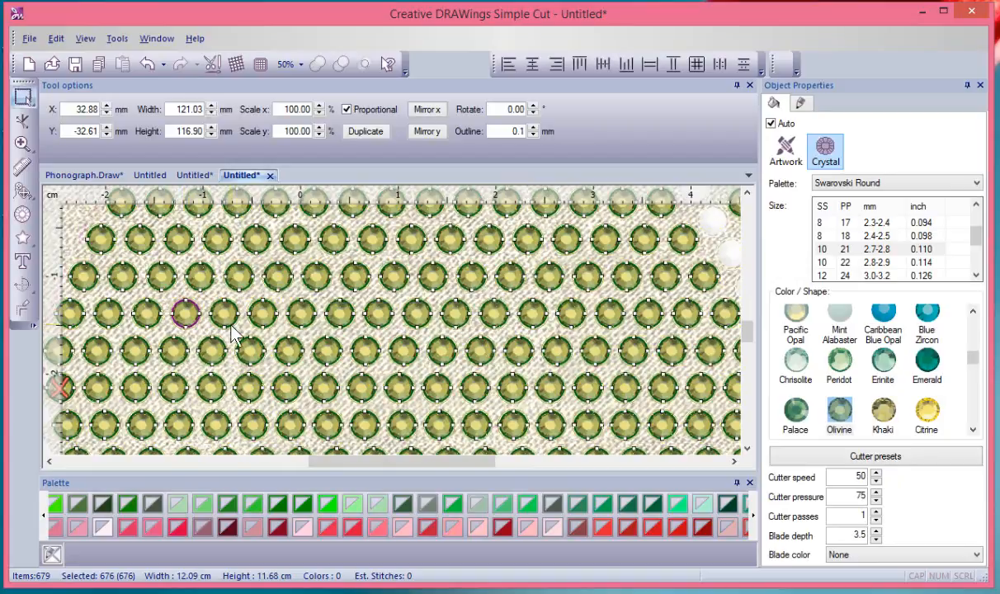
pyautogui.scroll(-4, 231, 326)
pyautogui.click(102, 368)
# Step: Test selecting individual green crystals and delete the red-marked one beside the upper end of the lower white seam
pyautogui.scroll(1, 108, 367)
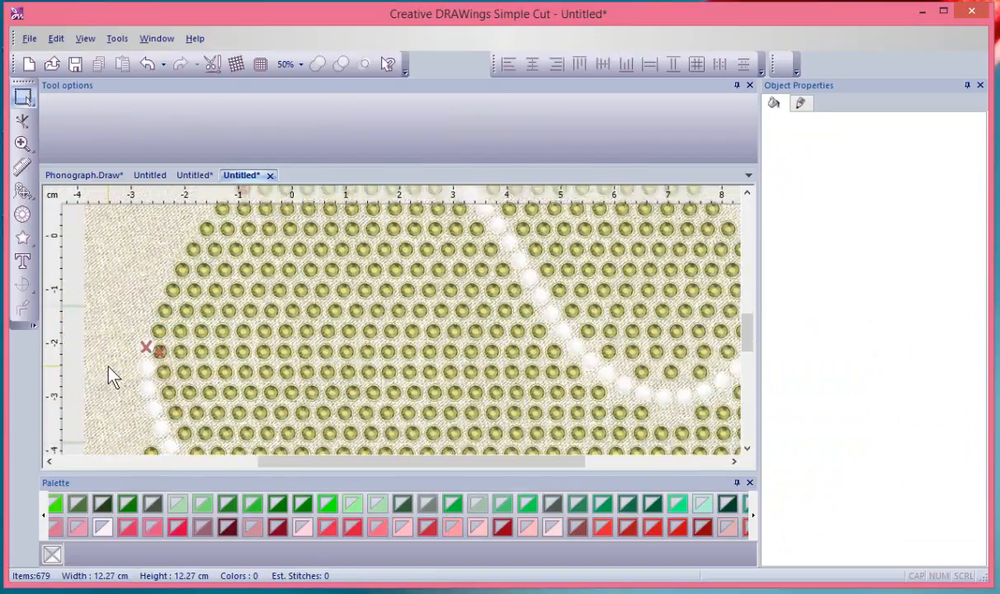
pyautogui.scroll(3, 108, 367)
pyautogui.click(216, 334)
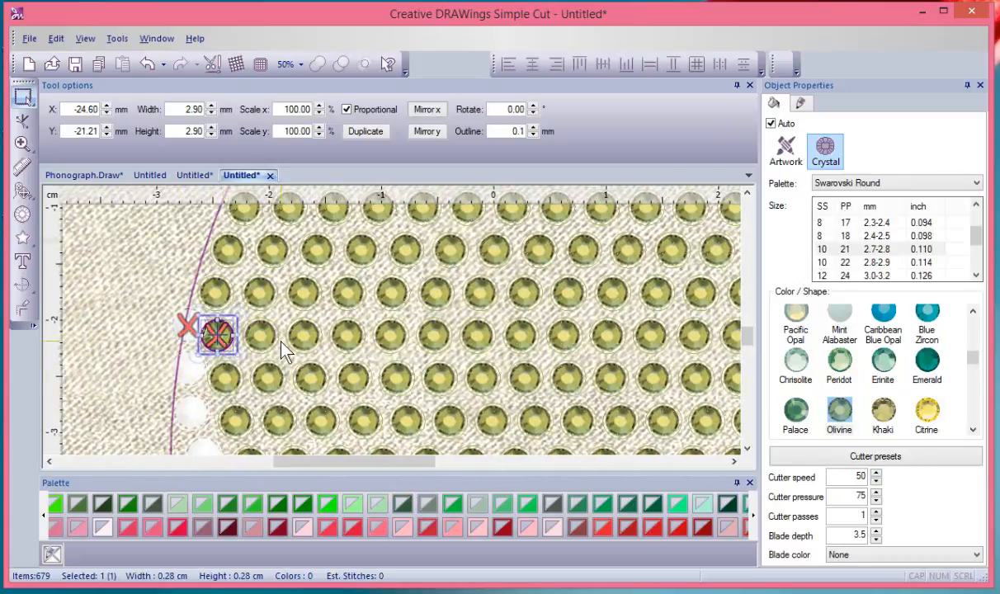
pyautogui.click(262, 335)
pyautogui.click(307, 337)
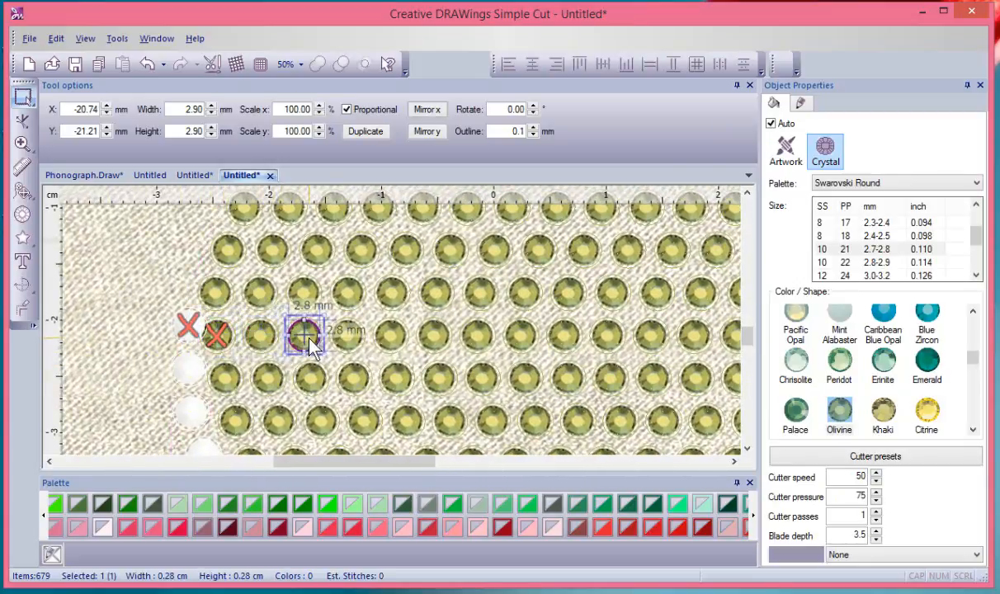
pyautogui.click(354, 344)
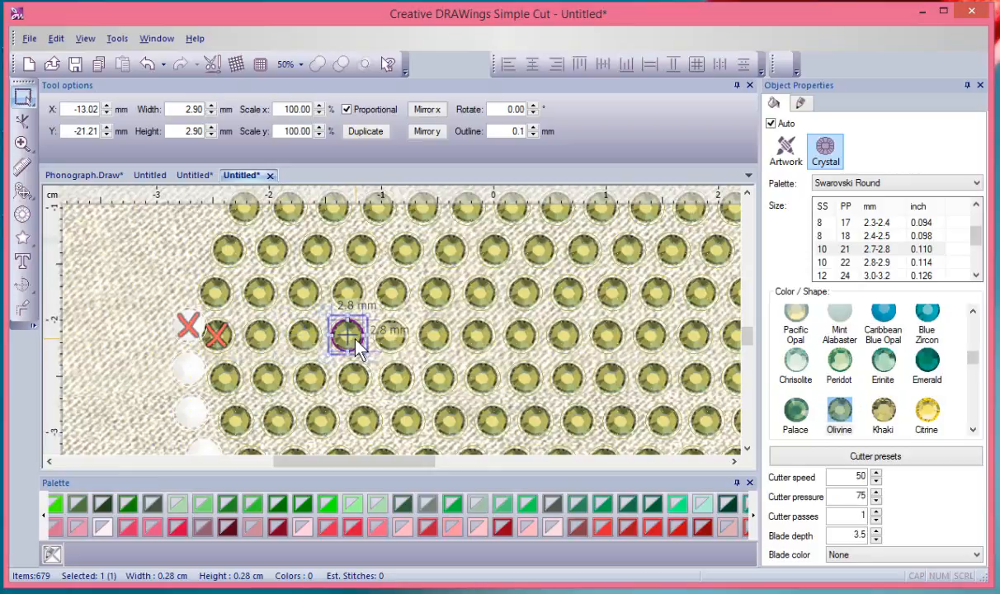
pyautogui.moveTo(356, 347); pyautogui.dragTo(227, 347)
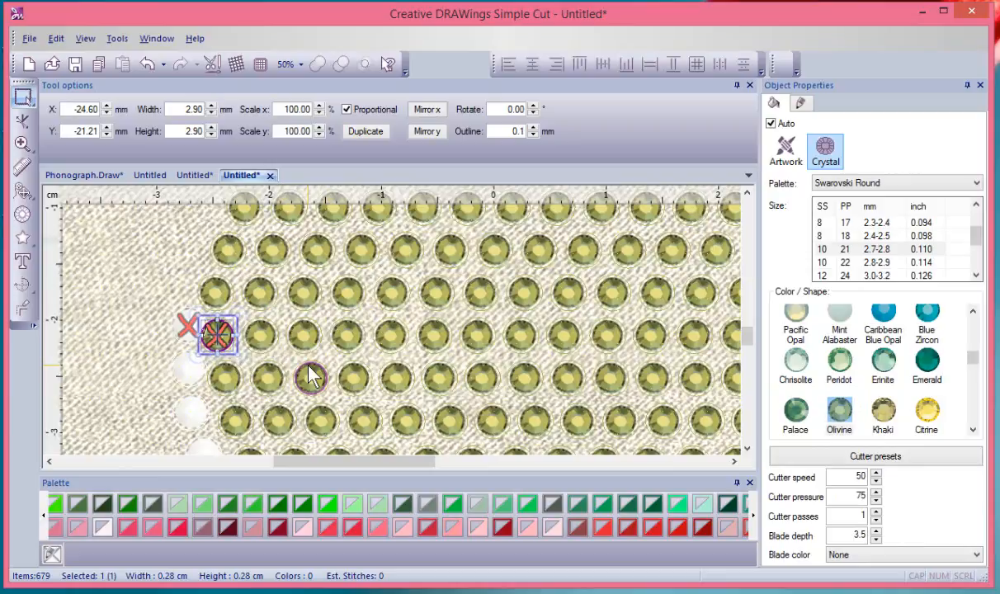
pyautogui.press('Delete')
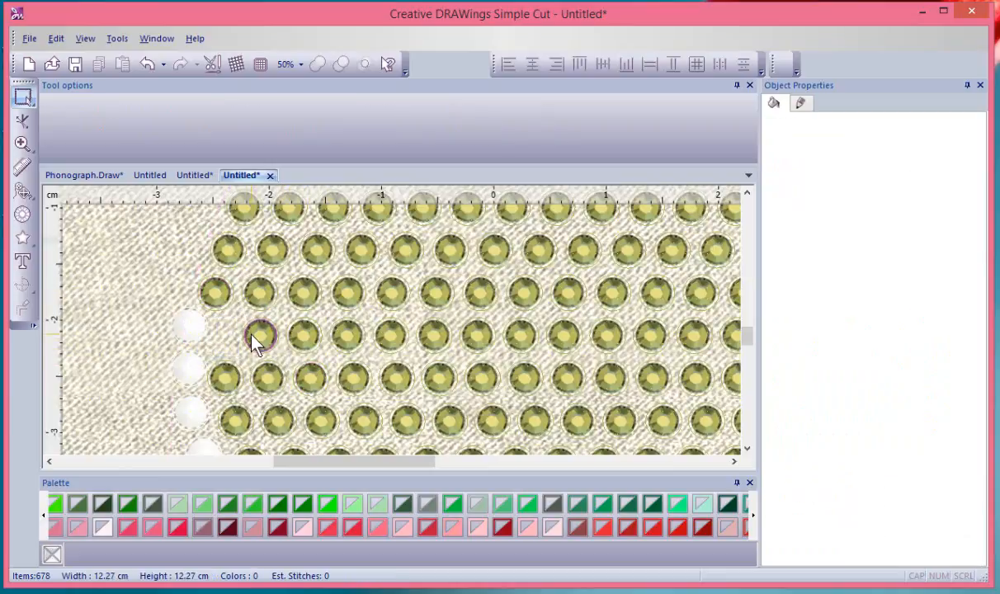
# Step: Move the green crystal beside the deleted one about 1.2 mm toward the white seam and deselect it
pyautogui.click(254, 336)
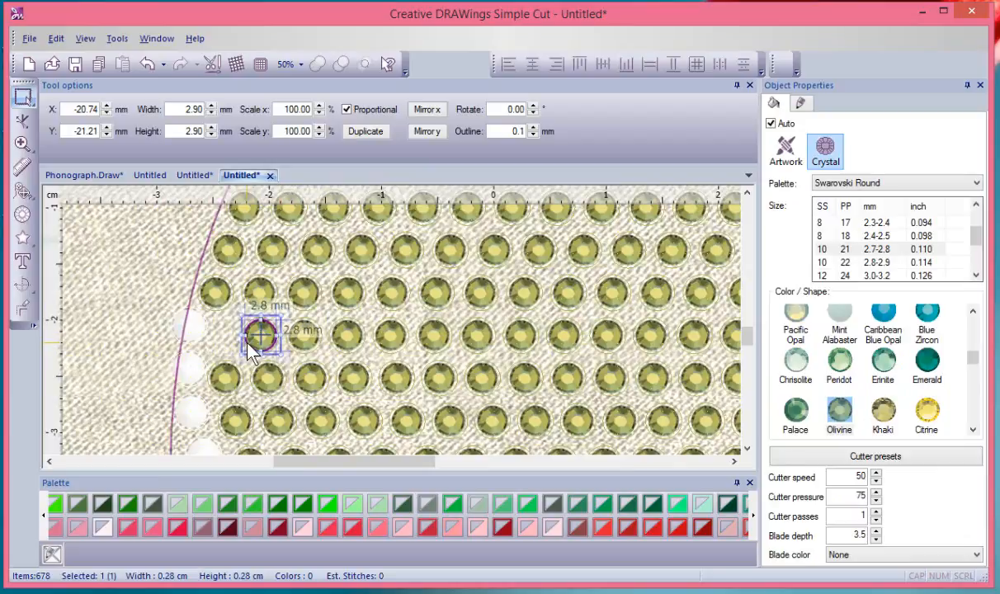
pyautogui.click(230, 342)
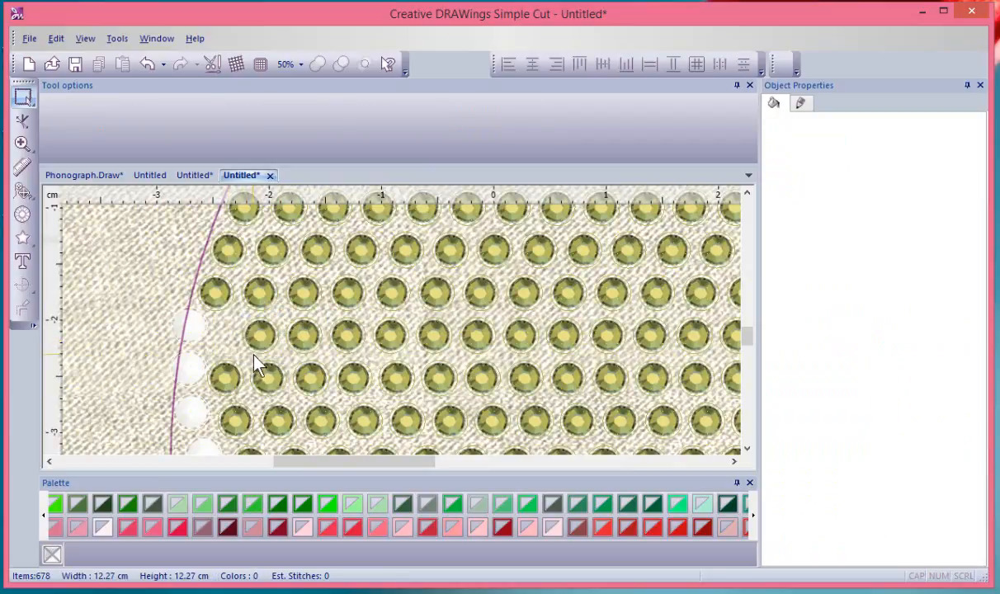
pyautogui.click(259, 343)
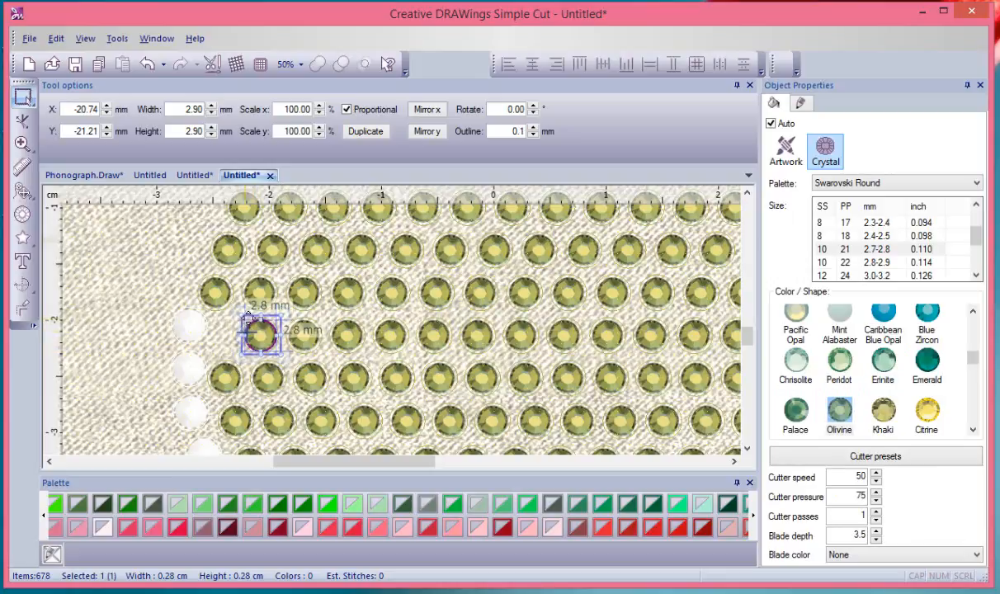
pyautogui.moveTo(251, 312); pyautogui.dragTo(237, 315)
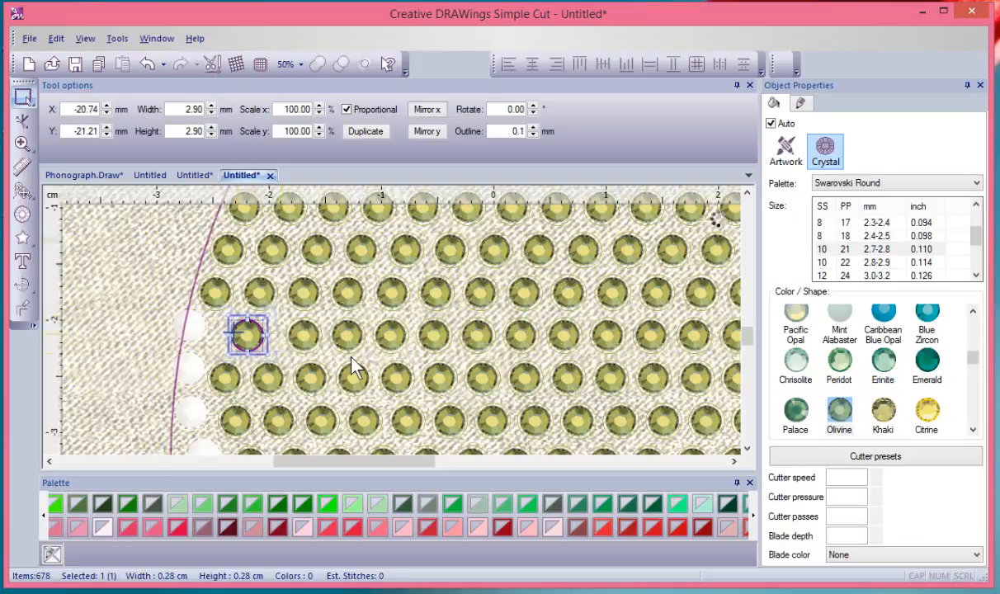
pyautogui.click(142, 316)
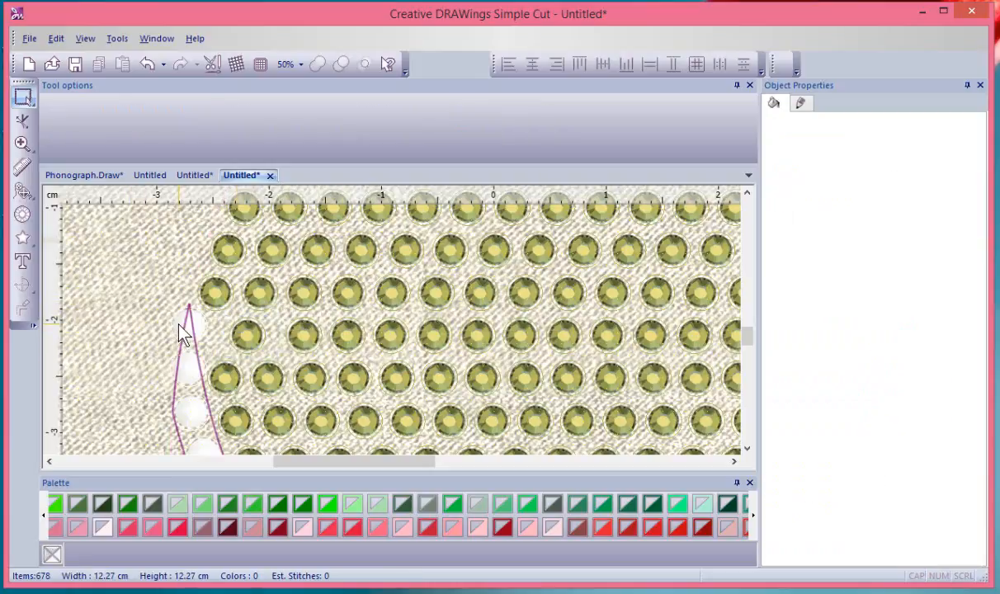
# Step: Move the same green crystal away from the seam and slightly down, to about X -20.22 mm, Y -21.60 mm
pyautogui.scroll(4, 235, 335)
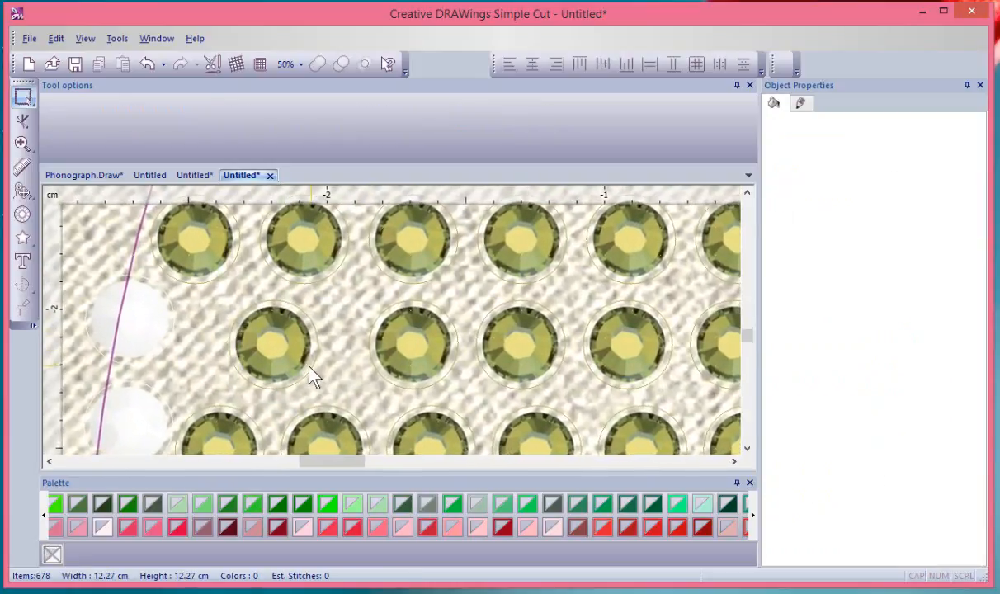
pyautogui.click(305, 356)
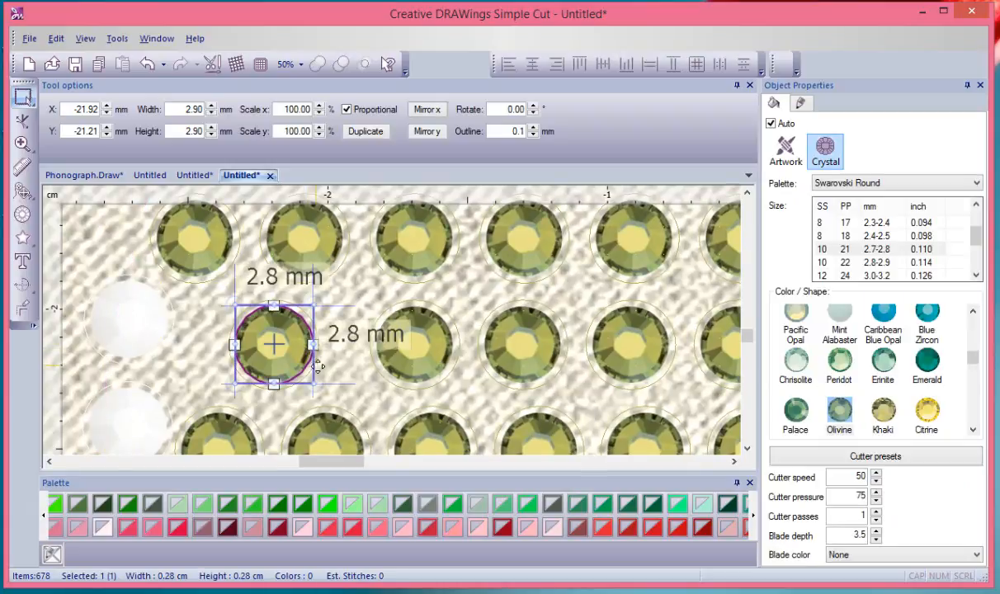
pyautogui.moveTo(317, 365); pyautogui.dragTo(364, 376)
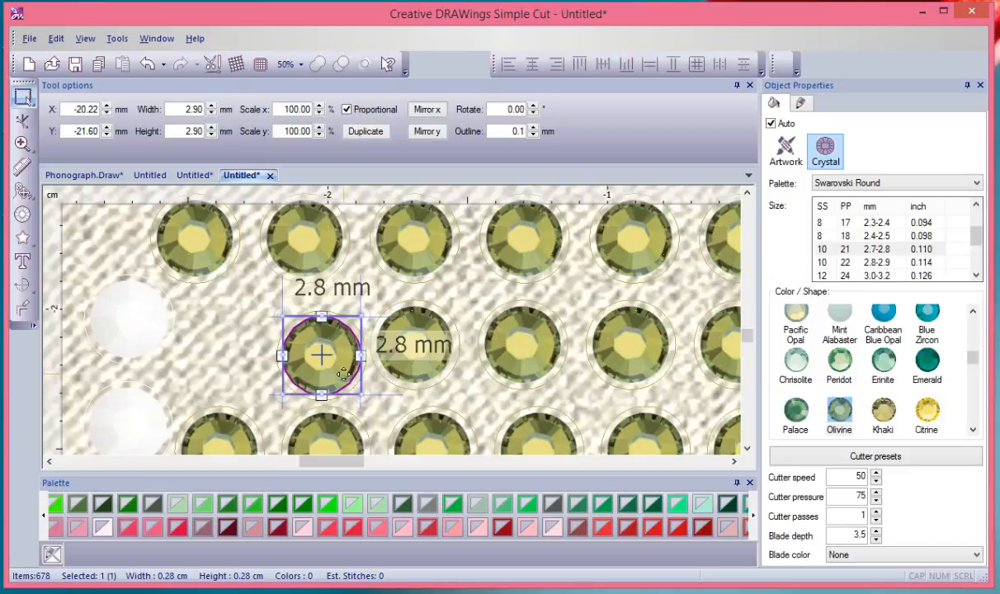
# Step: Add a single Peridot Swarovski Round crystal, size SS 10 /PP 21, in the gap between the white seam and the moved green crystal
pyautogui.click(23, 218)
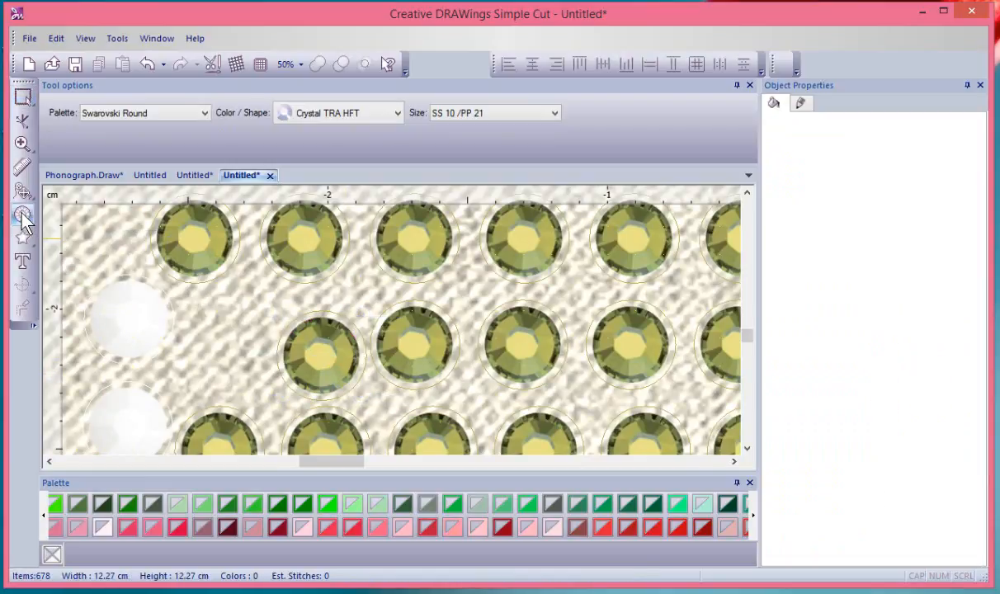
pyautogui.click(383, 117)
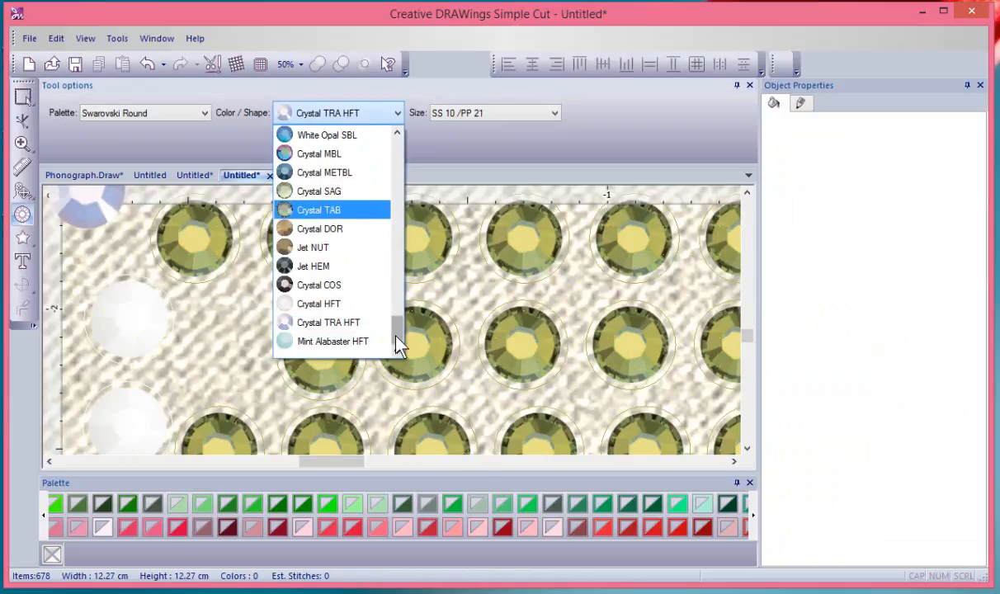
pyautogui.moveTo(396, 335); pyautogui.dragTo(396, 222)
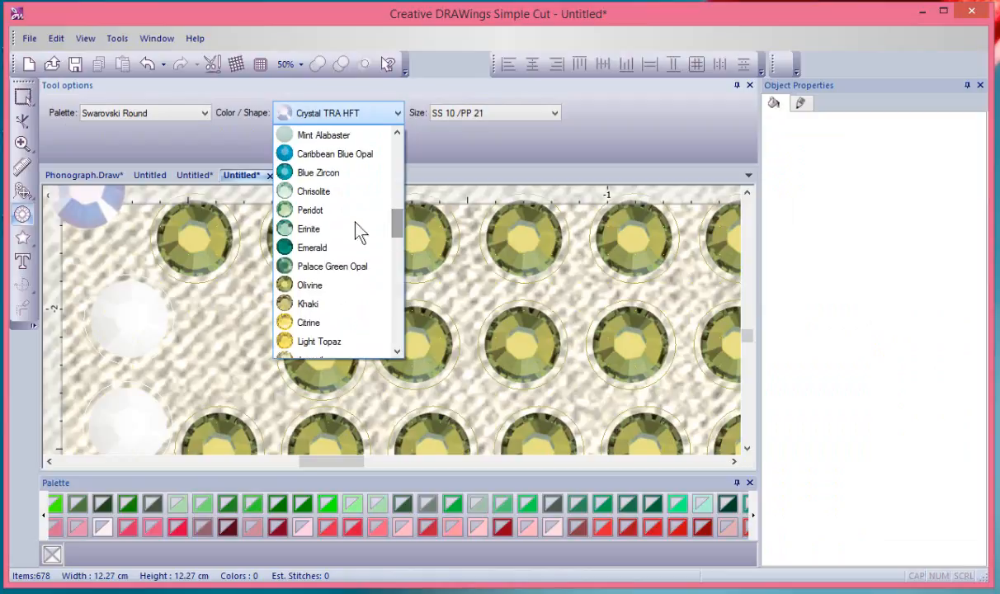
pyautogui.click(314, 211)
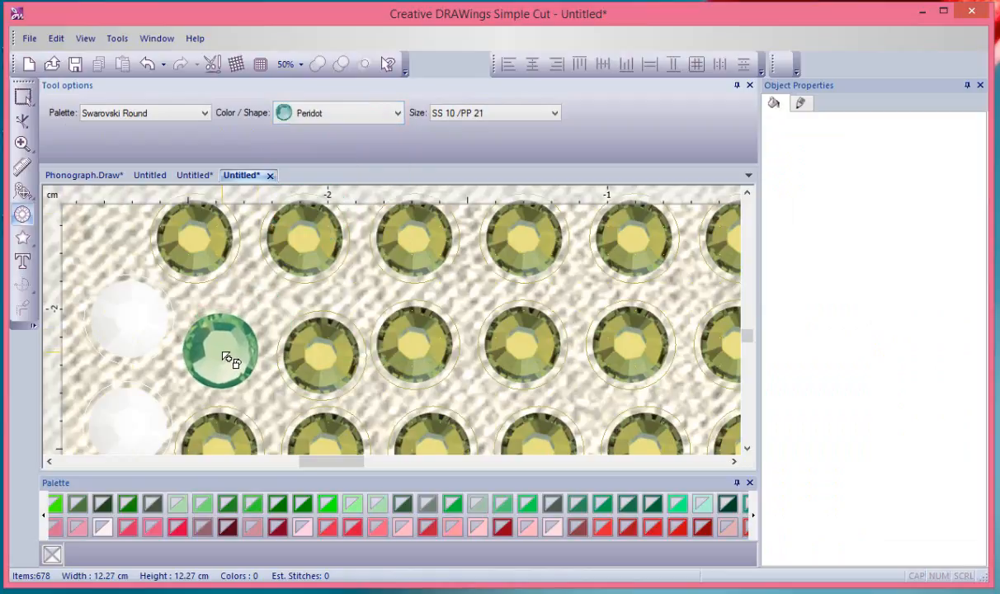
pyautogui.click(223, 352)
pyautogui.scroll(-3, 397, 275)
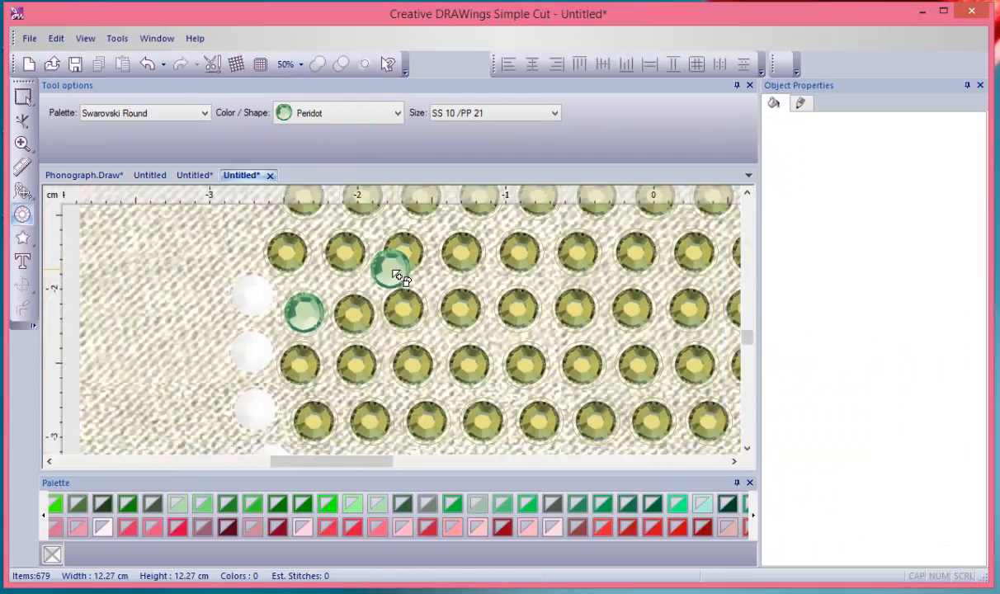
pyautogui.scroll(-2, 397, 275)
pyautogui.scroll(-2, 353, 301)
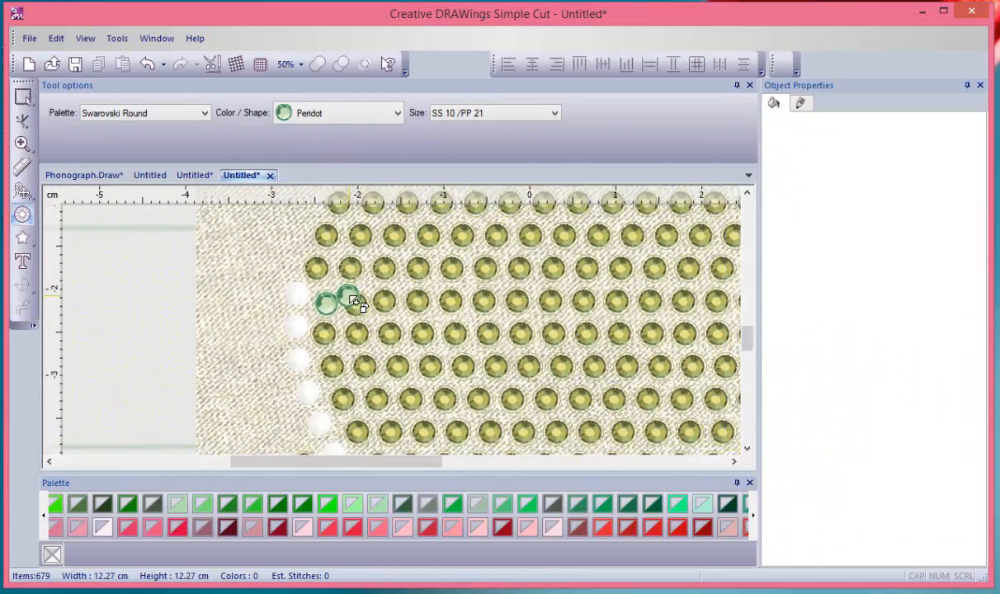
pyautogui.scroll(-1, 353, 301)
pyautogui.click(22, 97)
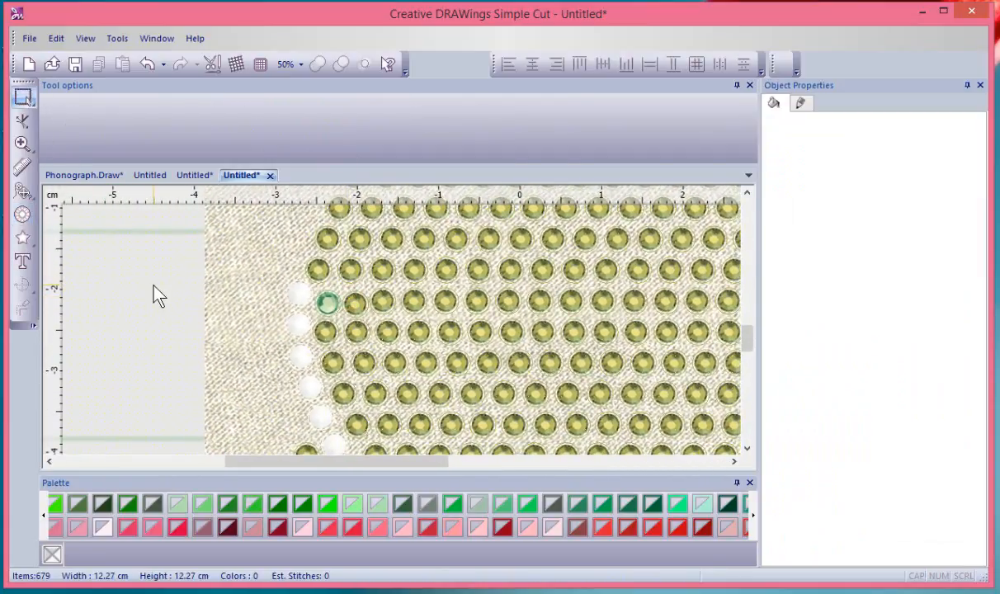
pyautogui.scroll(-3, 156, 294)
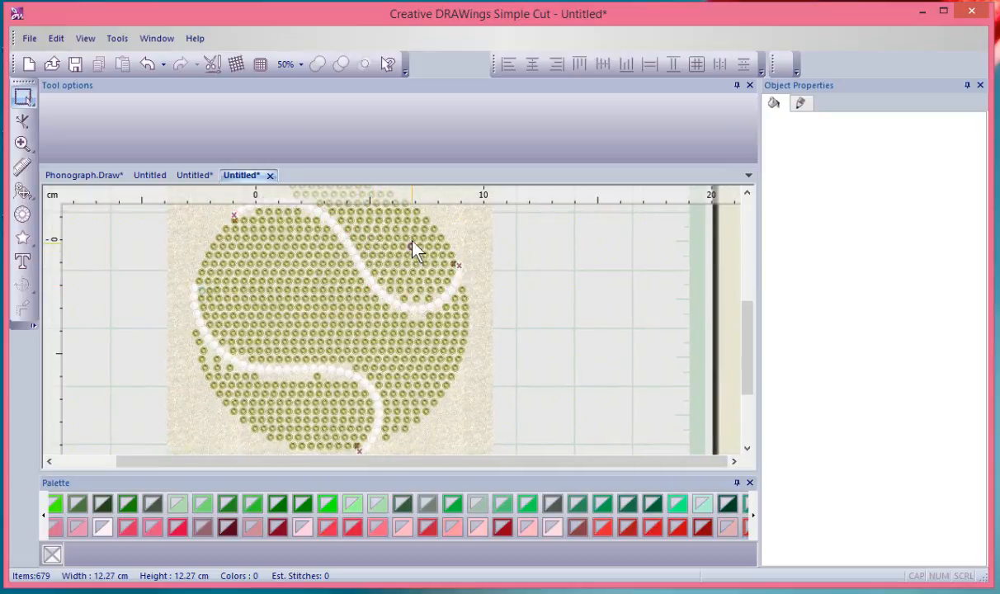
# Step: Undo the individual crystal edits, the ungrouping and the separation of the green fill, and deselect the ball
pyautogui.click(148, 66)
pyautogui.click(145, 69)
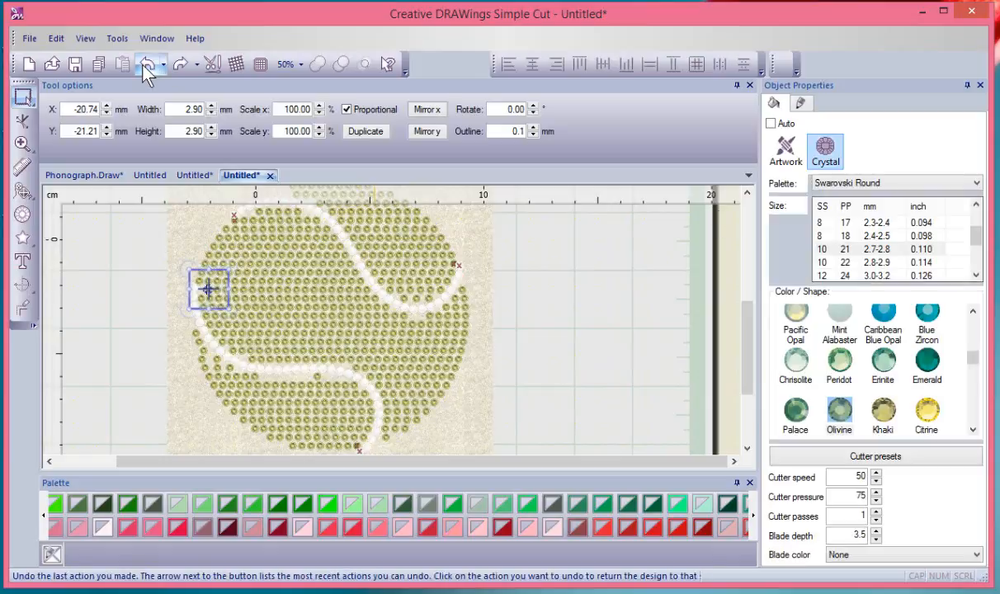
pyautogui.click(145, 68)
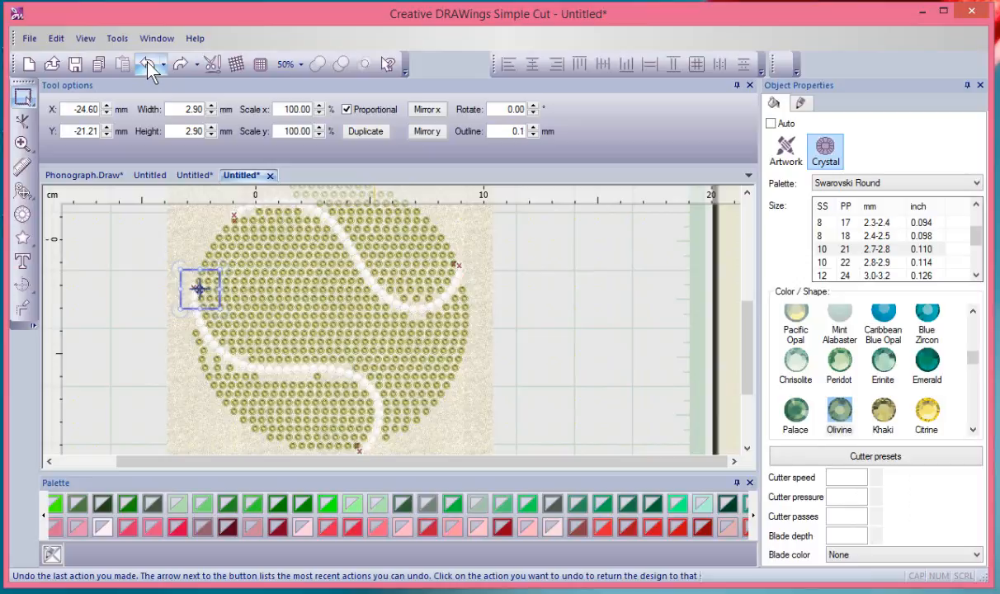
pyautogui.click(146, 67)
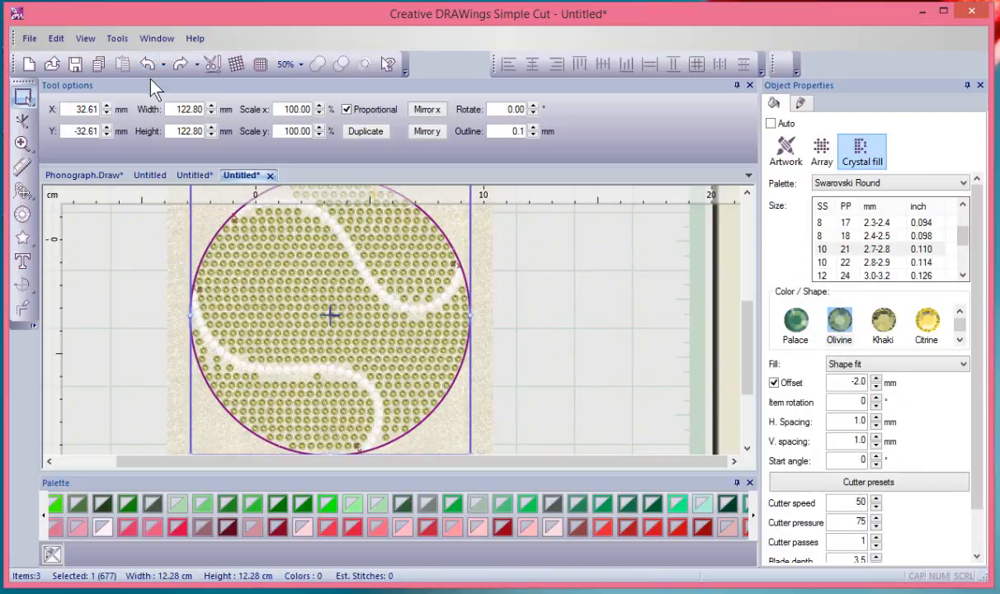
pyautogui.click(561, 306)
# Step: Separate the ball's green crystal fill into crystals, ungroup them so that each can be edited individually, and deselect them
pyautogui.click(302, 306)
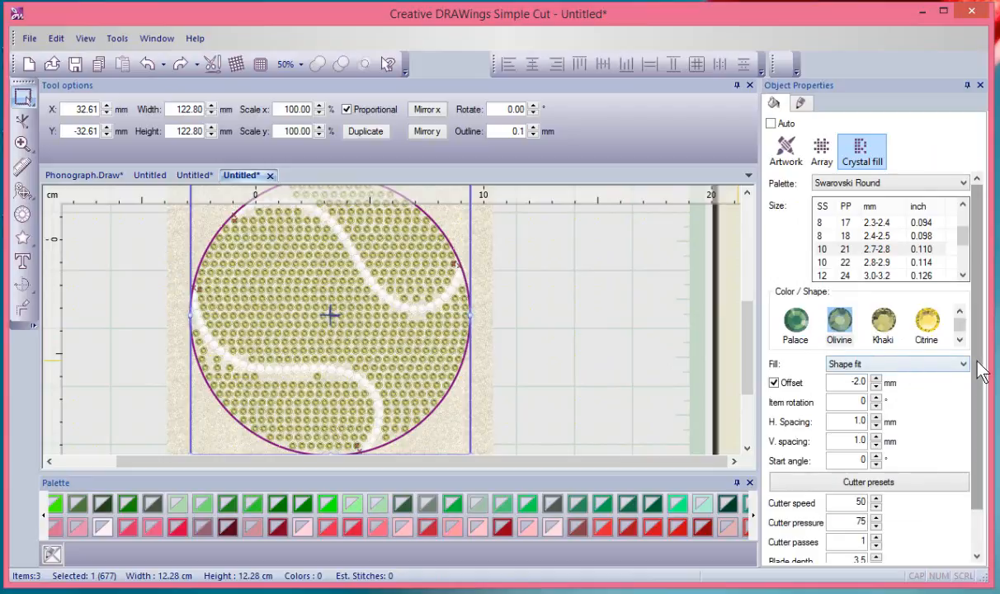
pyautogui.scroll(-1, 976, 371)
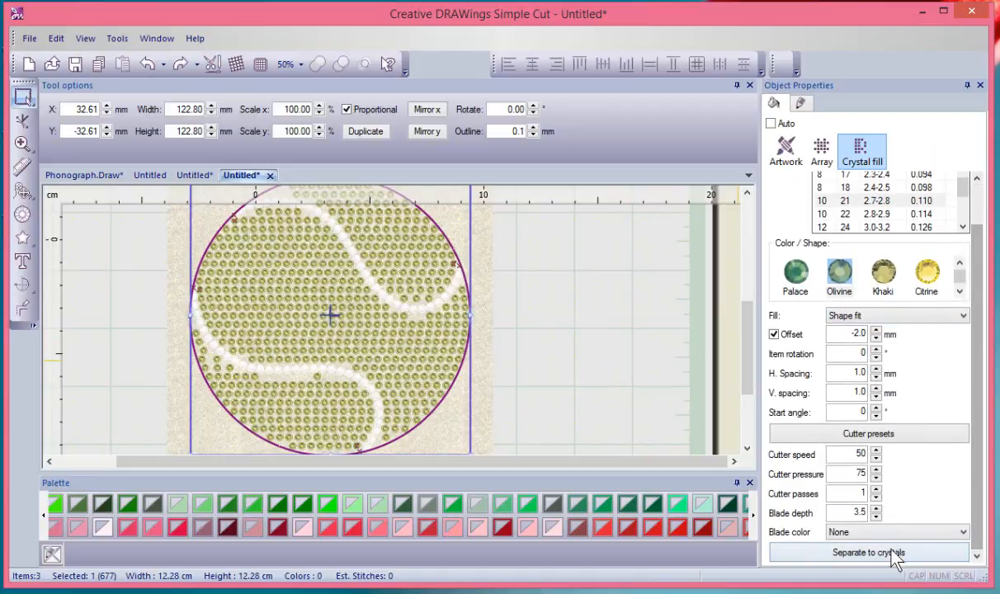
pyautogui.click(848, 559)
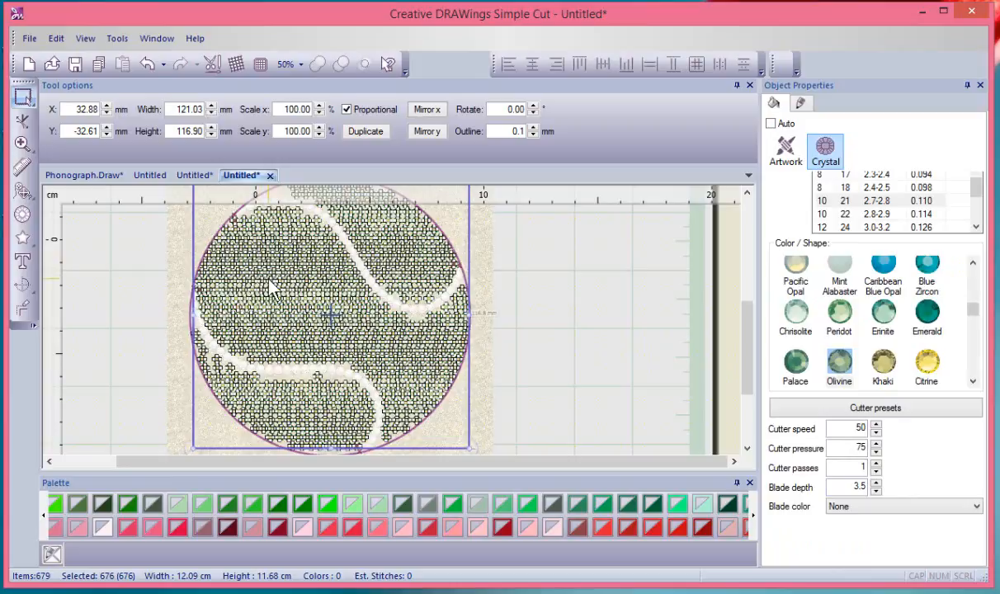
pyautogui.click(138, 259)
pyautogui.click(241, 275)
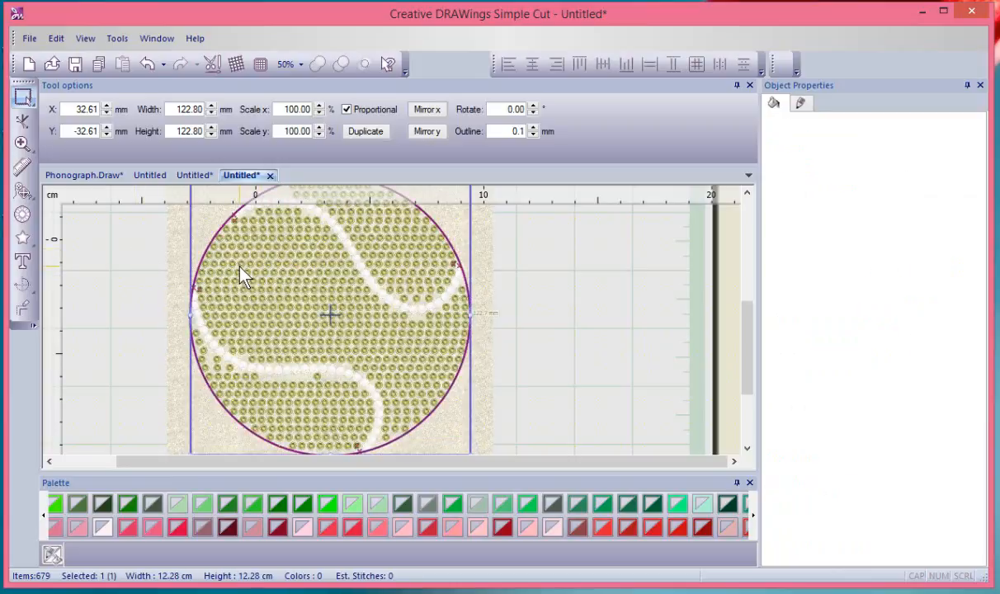
pyautogui.rightClick(243, 267)
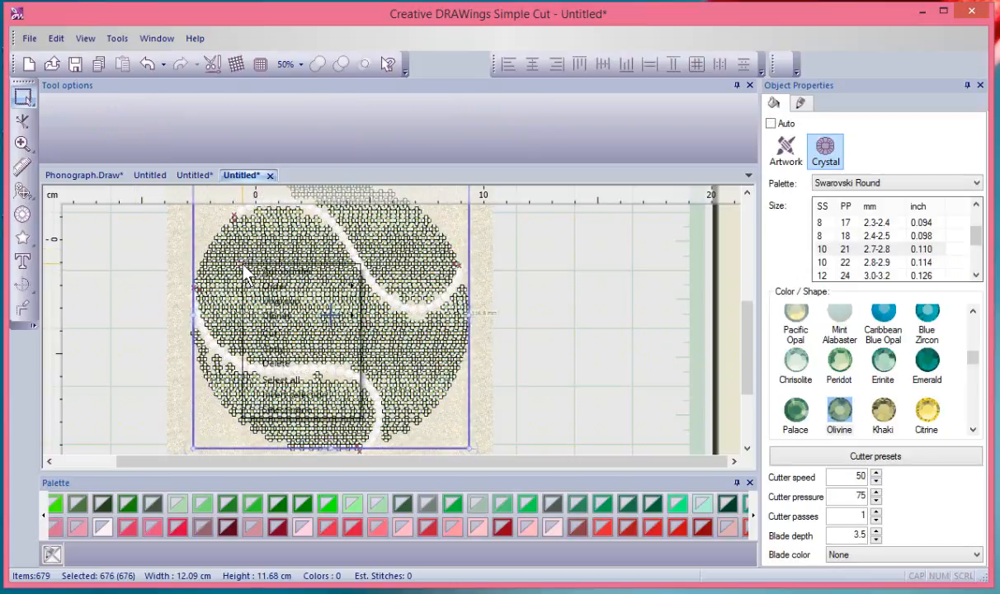
pyautogui.click(300, 304)
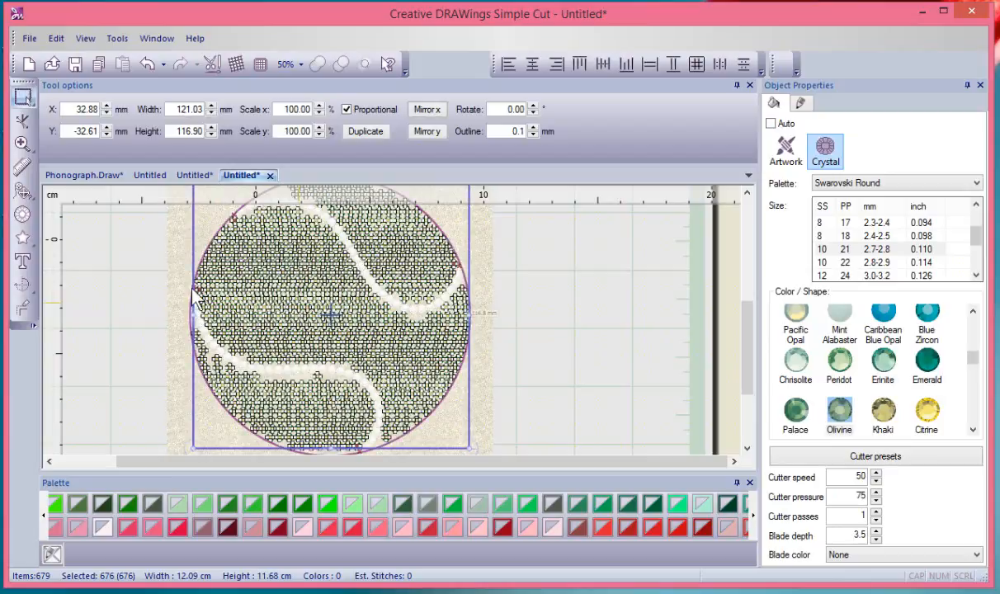
pyautogui.click(147, 269)
# Step: Move the green crystal beside the red-marked one slightly away from the lower white seam, to about X -20.17 mm, Y -21.26 mm
pyautogui.click(208, 288)
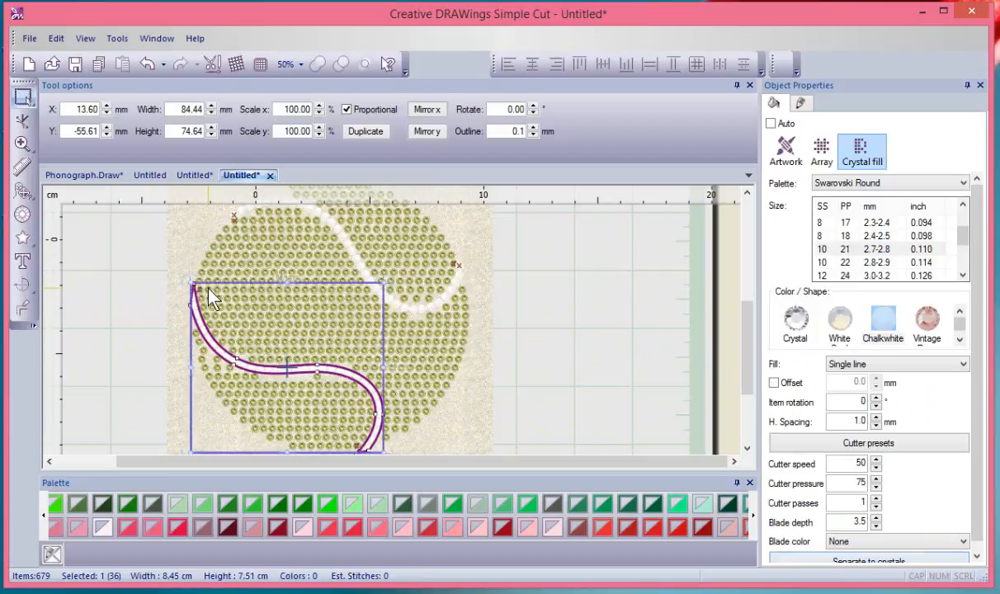
pyautogui.click(228, 251)
pyautogui.scroll(1, 229, 251)
pyautogui.scroll(3, 217, 289)
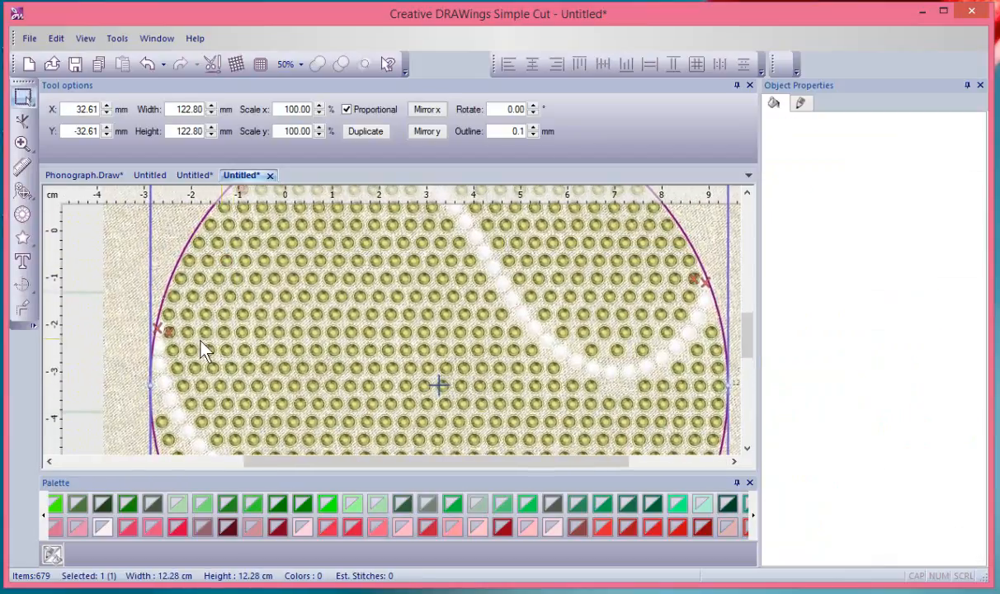
pyautogui.scroll(2, 221, 347)
pyautogui.scroll(2, 291, 339)
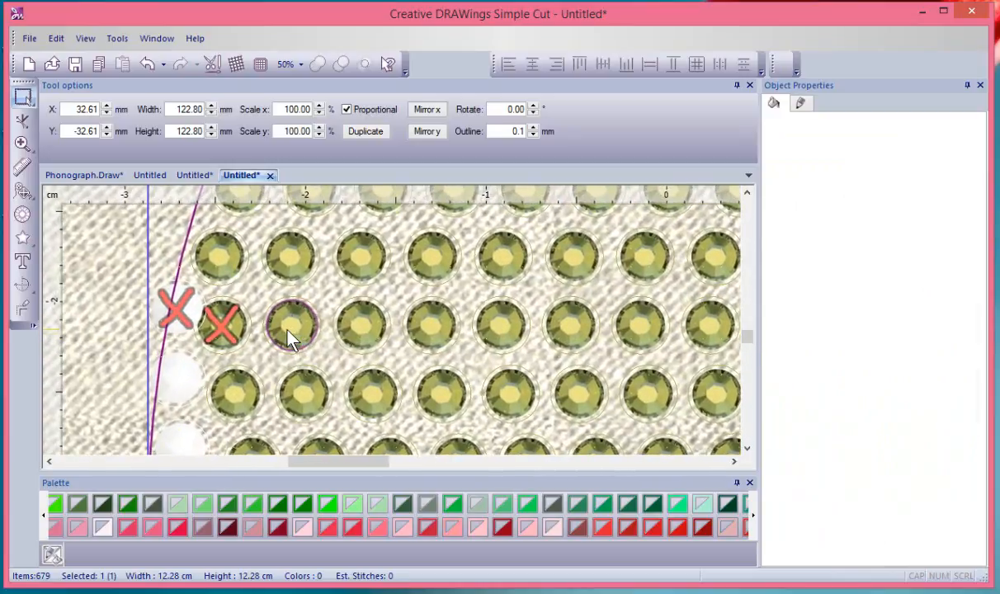
pyautogui.click(291, 330)
pyautogui.click(367, 335)
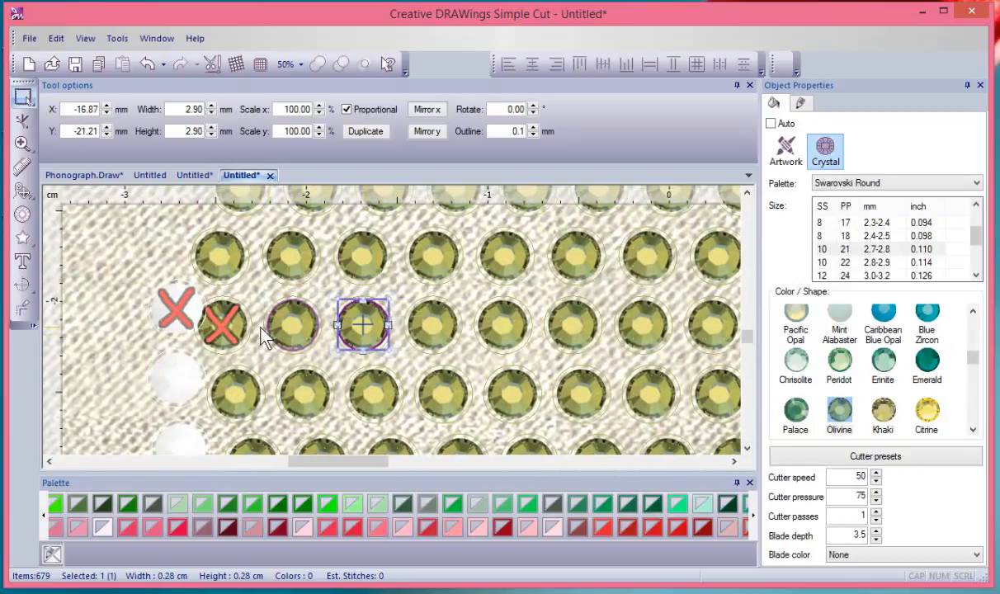
pyautogui.click(238, 329)
pyautogui.scroll(2, 235, 326)
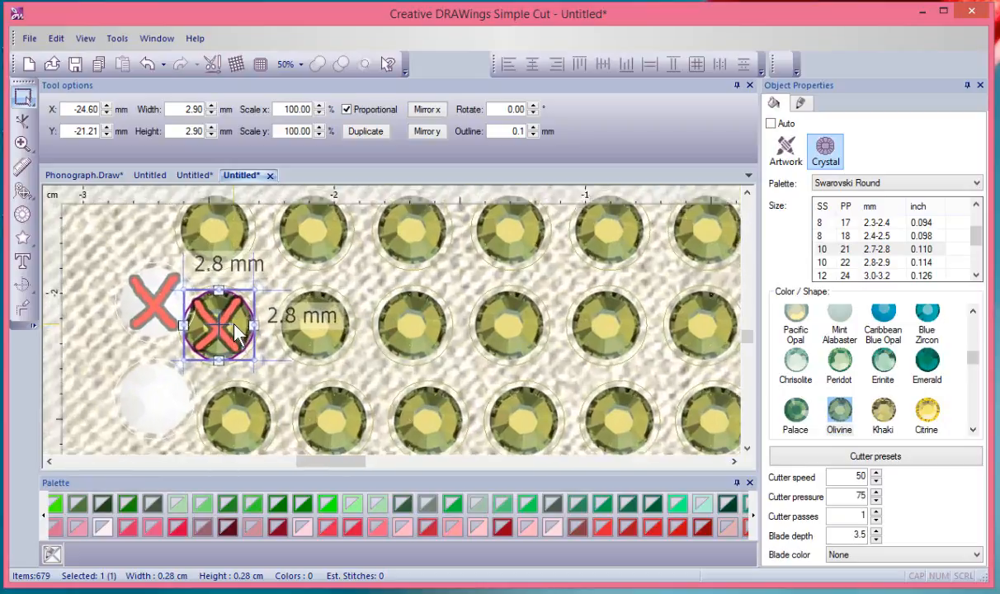
pyautogui.click(366, 342)
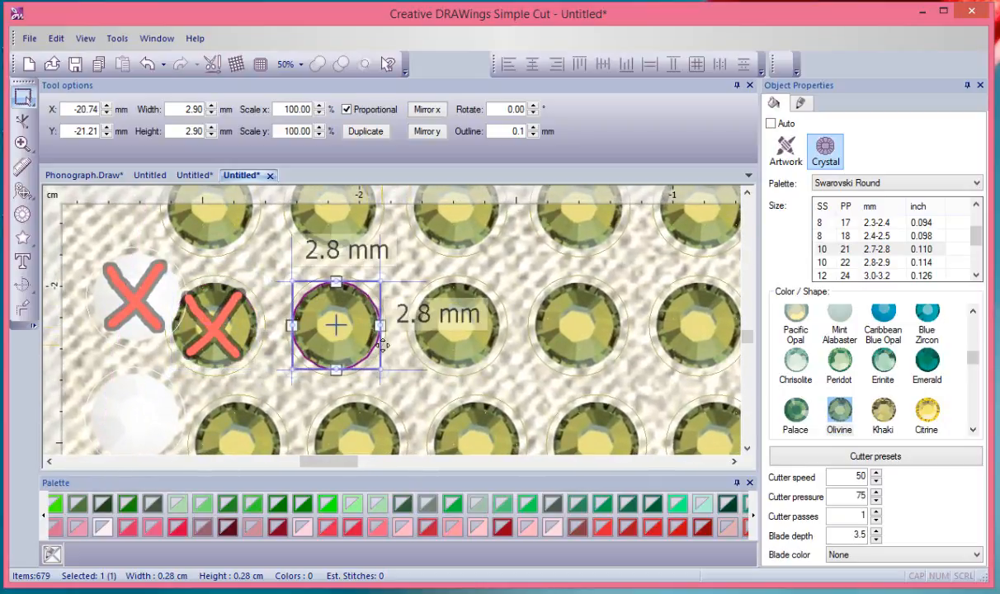
pyautogui.moveTo(367, 345); pyautogui.dragTo(386, 347)
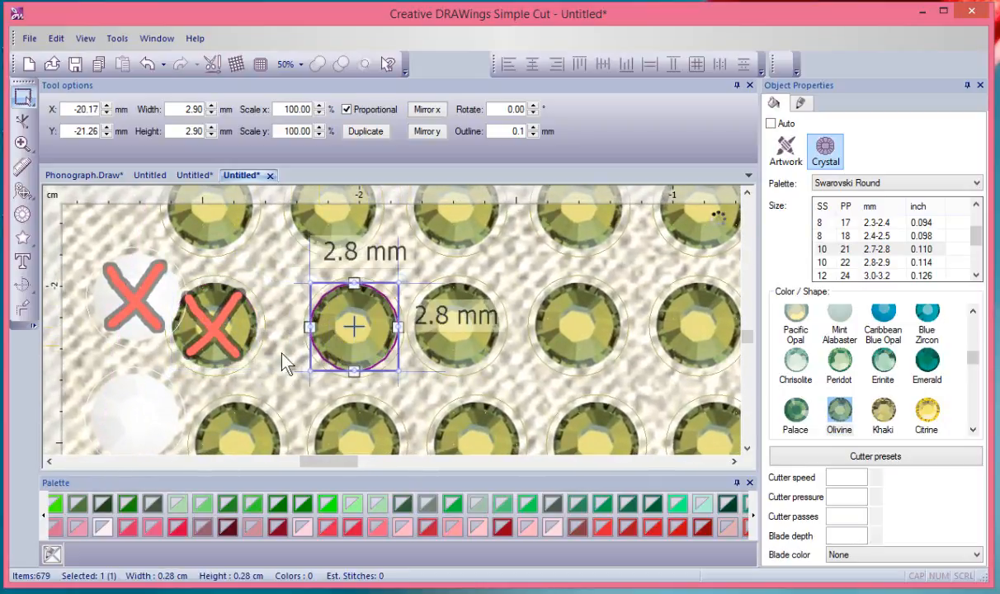
# Step: Move the red-marked green crystal away from the seam's end crystal, to about X -23.53 mm, Y -21.46 mm, and deselect it
pyautogui.click(227, 317)
pyautogui.moveTo(292, 351); pyautogui.dragTo(293, 353)
pyautogui.scroll(-8, 295, 351)
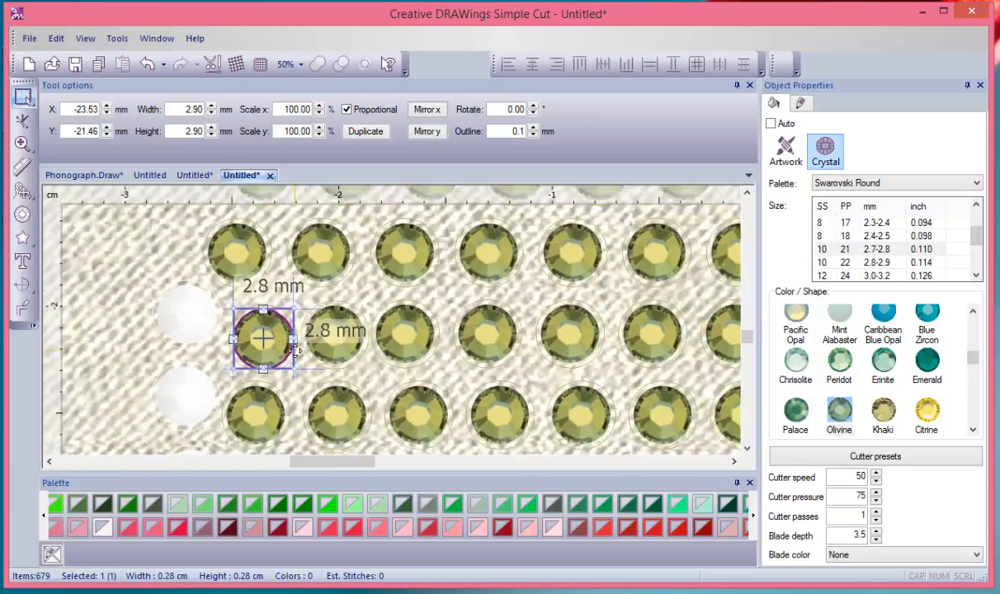
pyautogui.scroll(-2, 216, 346)
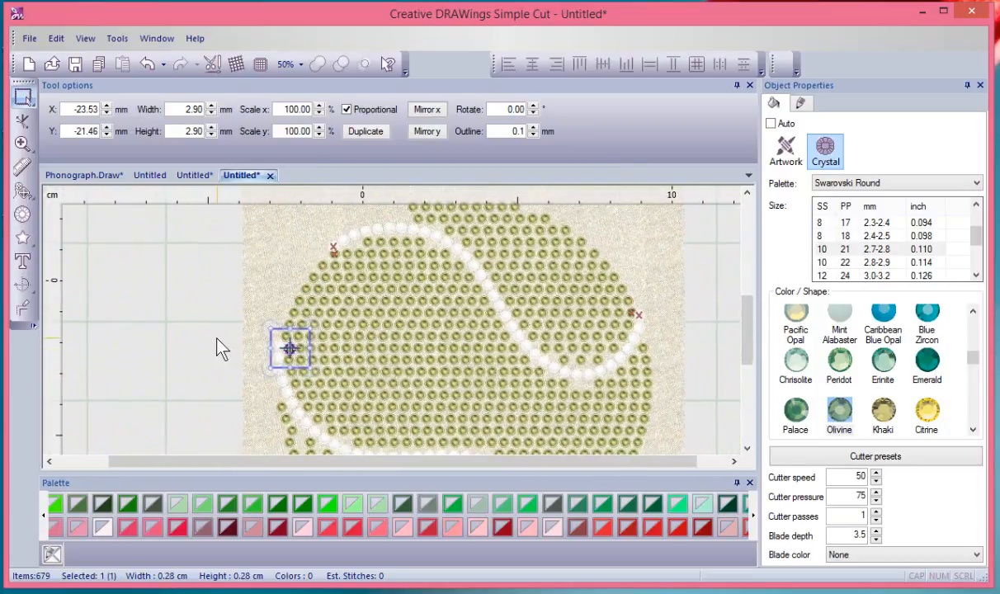
pyautogui.click(221, 346)
pyautogui.scroll(-3, 223, 348)
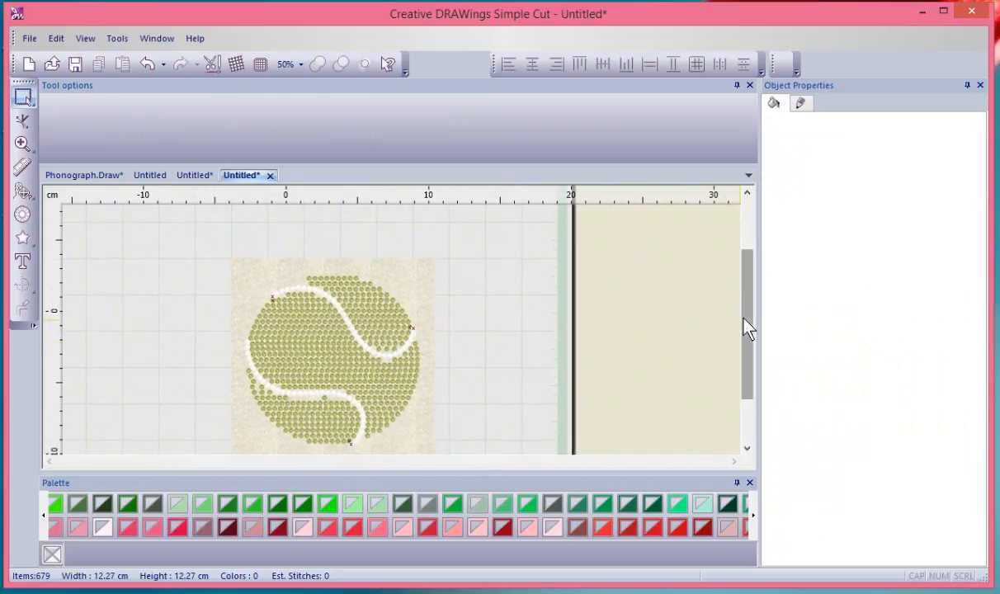
pyautogui.moveTo(748, 329); pyautogui.dragTo(749, 353)
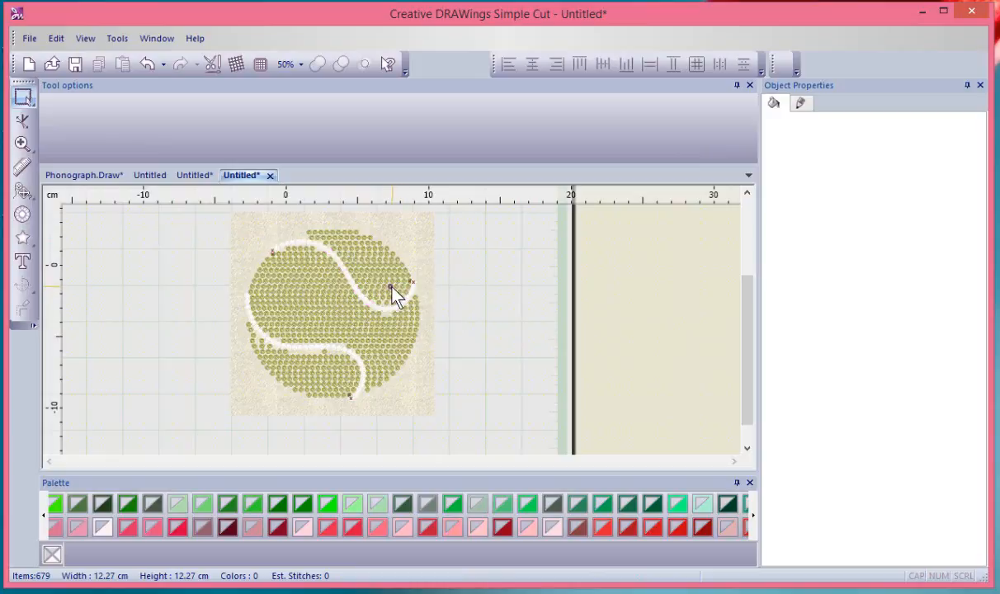
# Step: Open the cutter export for the Artistic edge USB cutter, review the Olivine and Chalkwhite crystal templates, and close it without cutting
pyautogui.click(29, 38)
pyautogui.moveTo(67, 234)
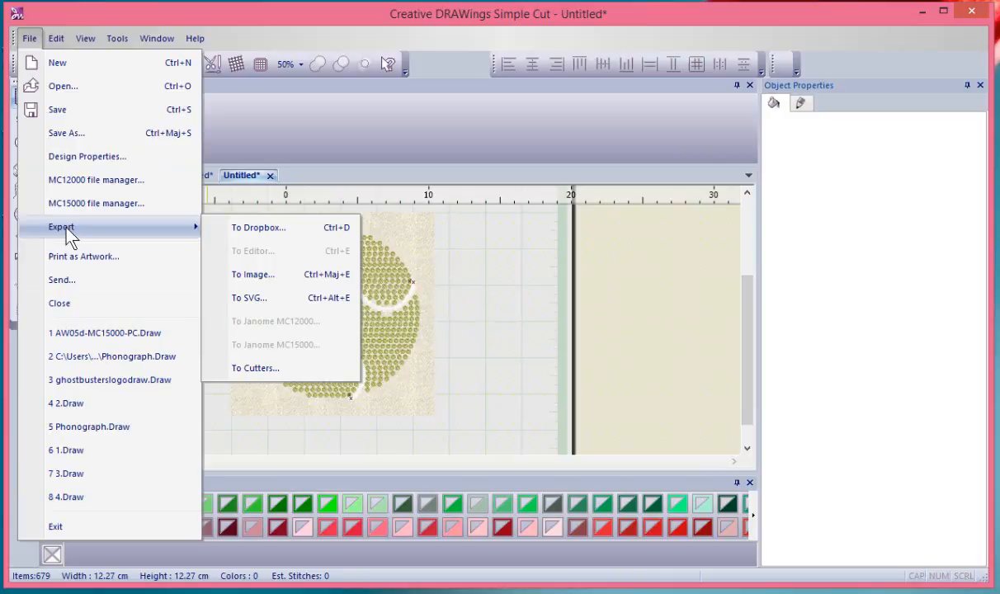
pyautogui.click(272, 365)
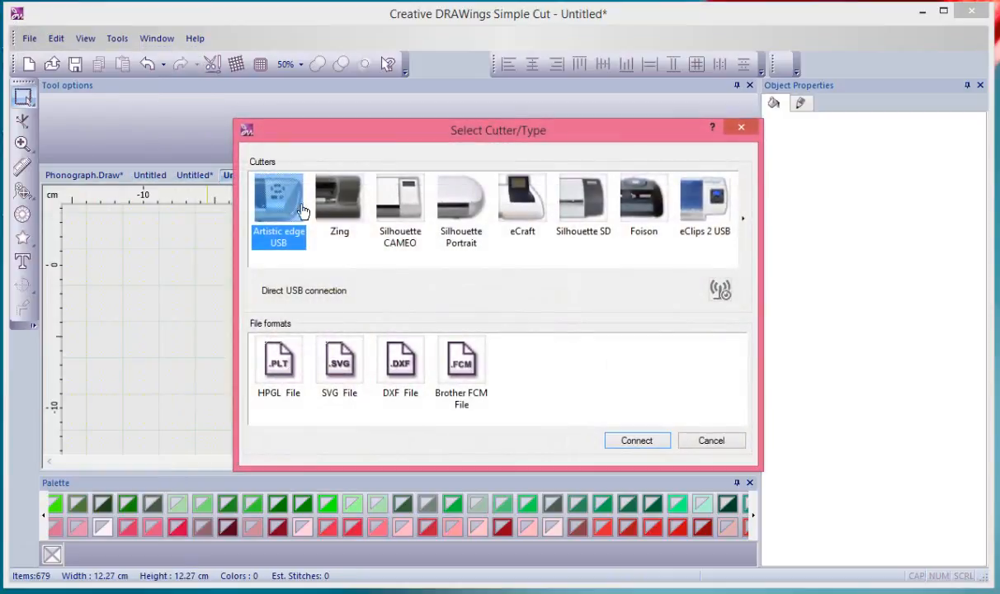
pyautogui.click(640, 439)
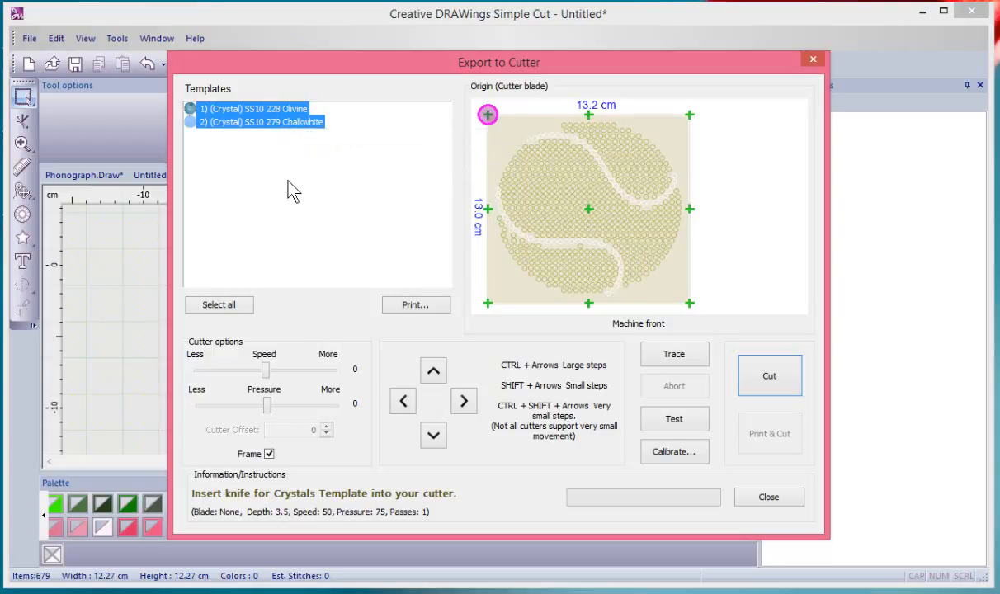
pyautogui.click(769, 497)
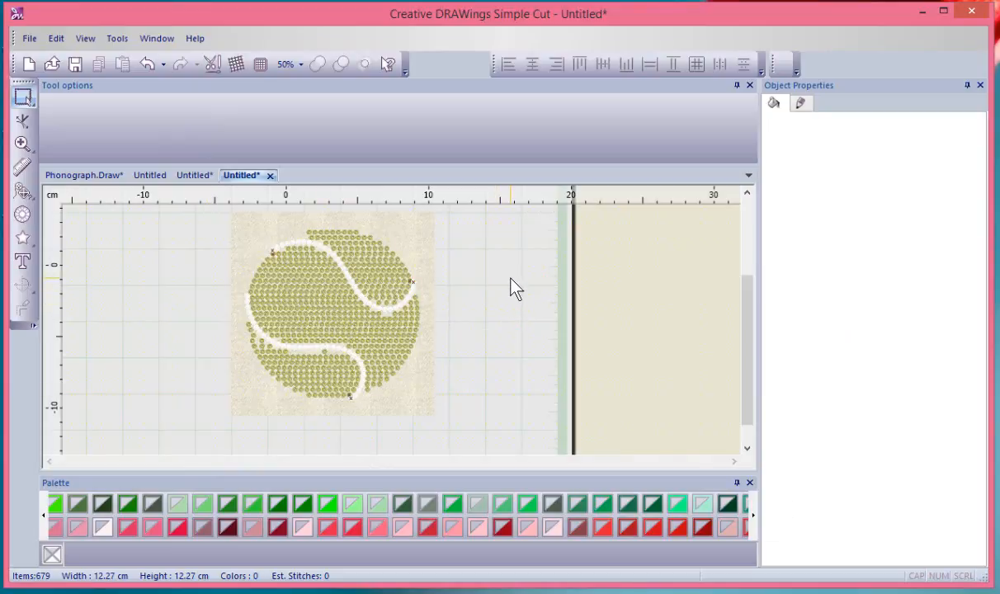